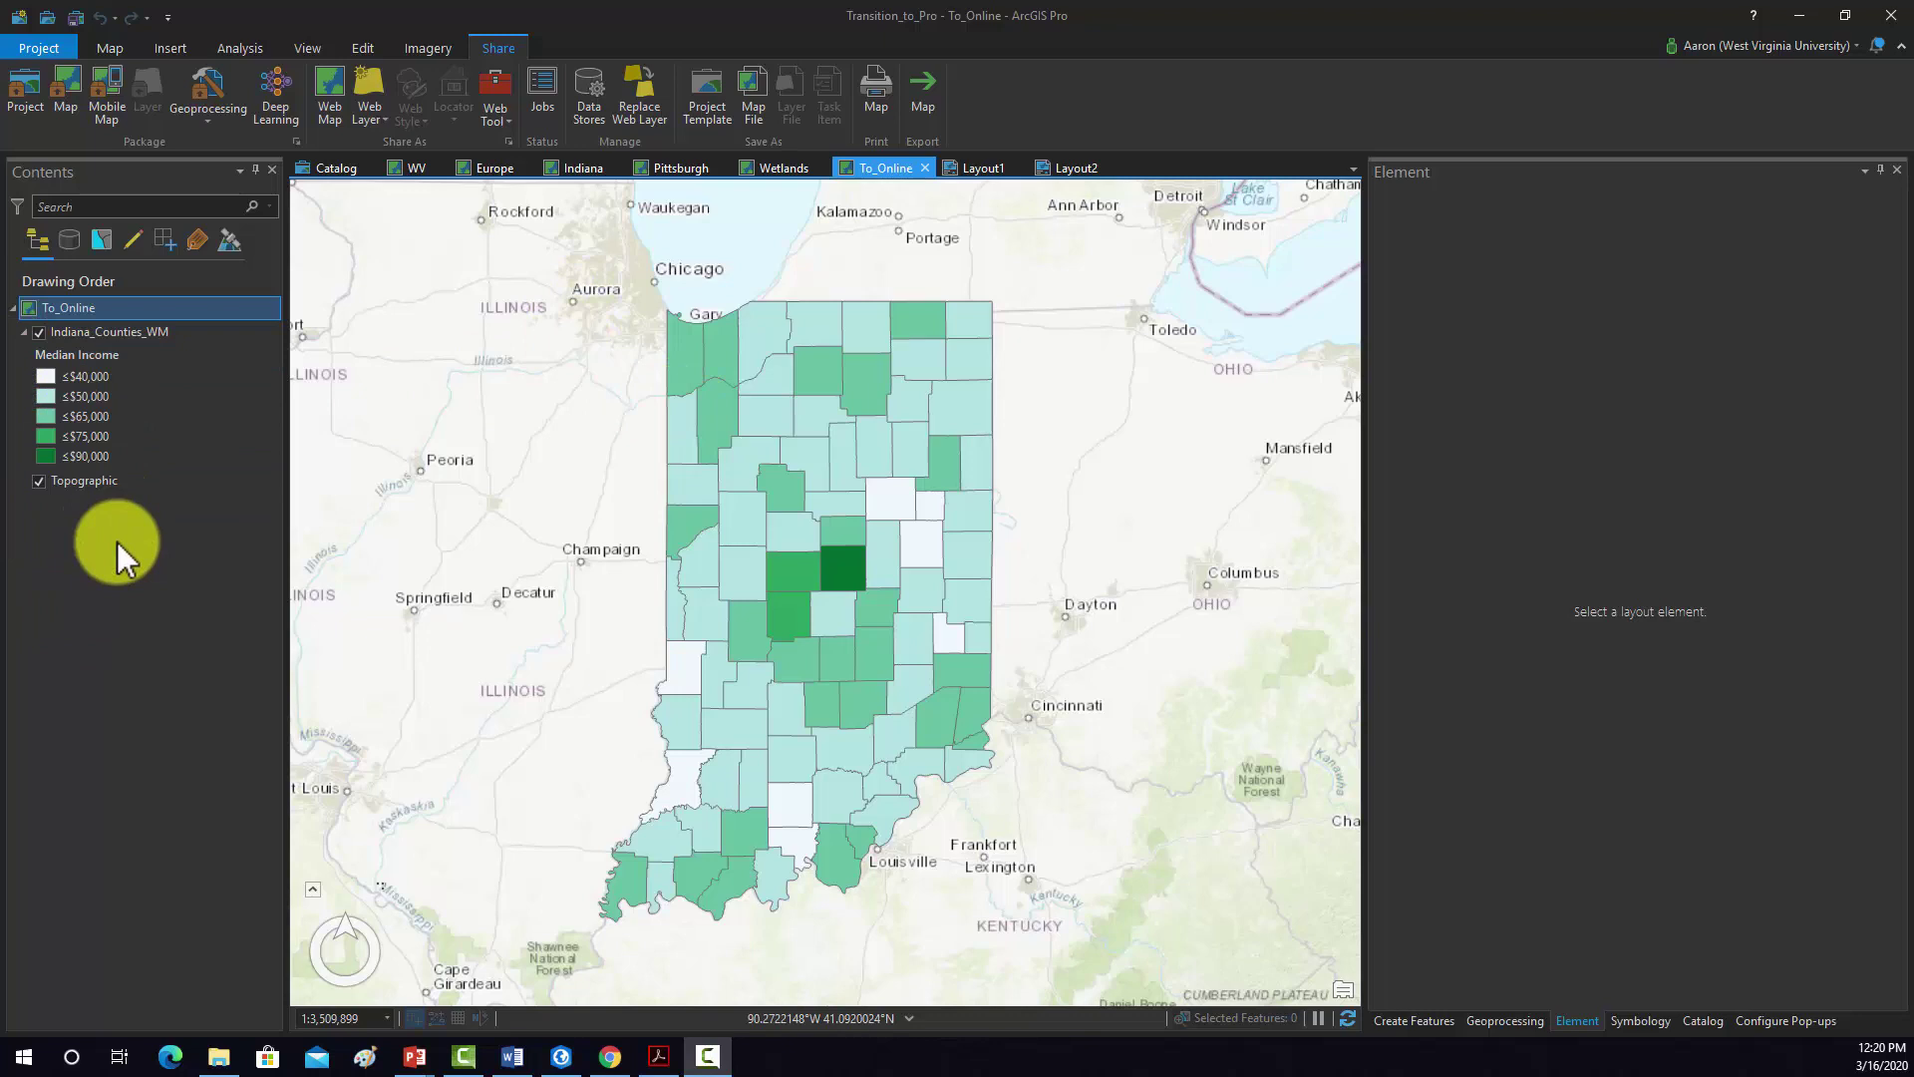
# Inspect Carroll county's attributes and review the To_Online map's properties without changing them.
pyautogui.click(796, 498)
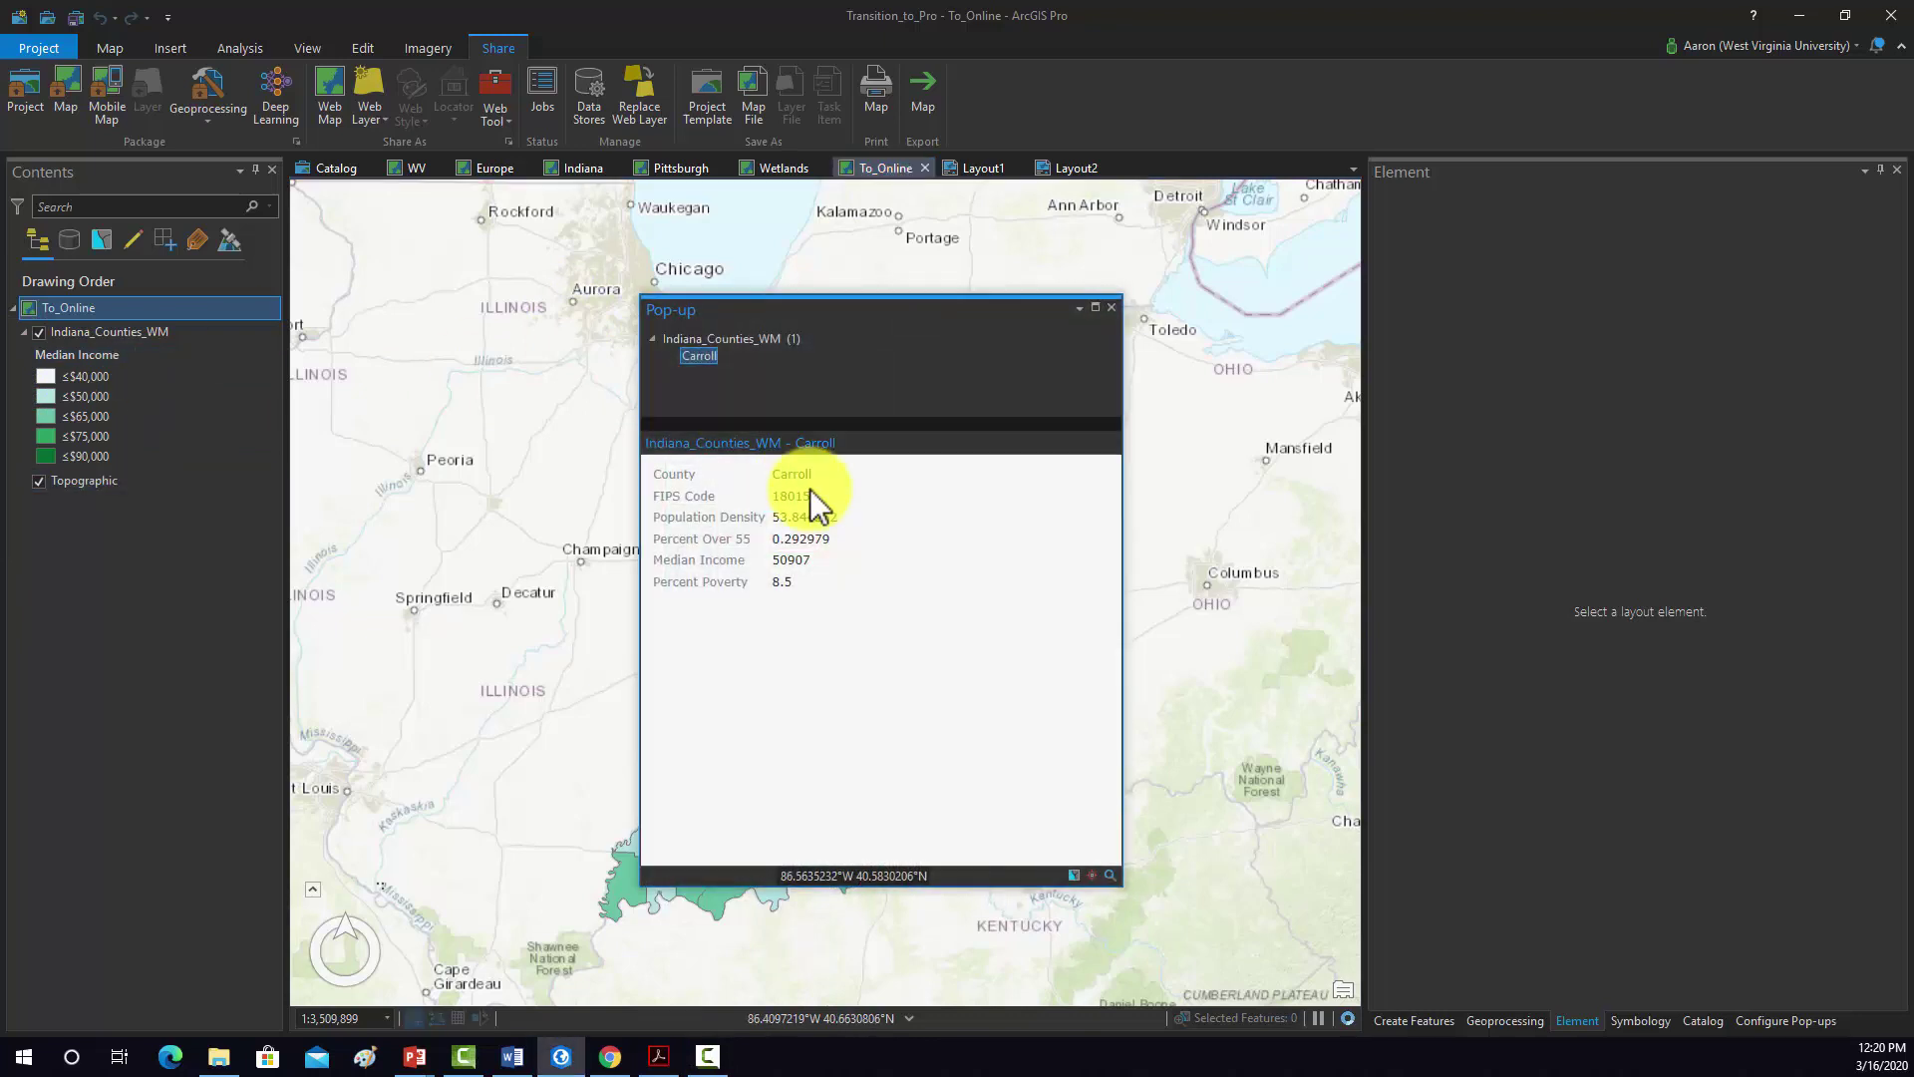
pyautogui.click(1110, 307)
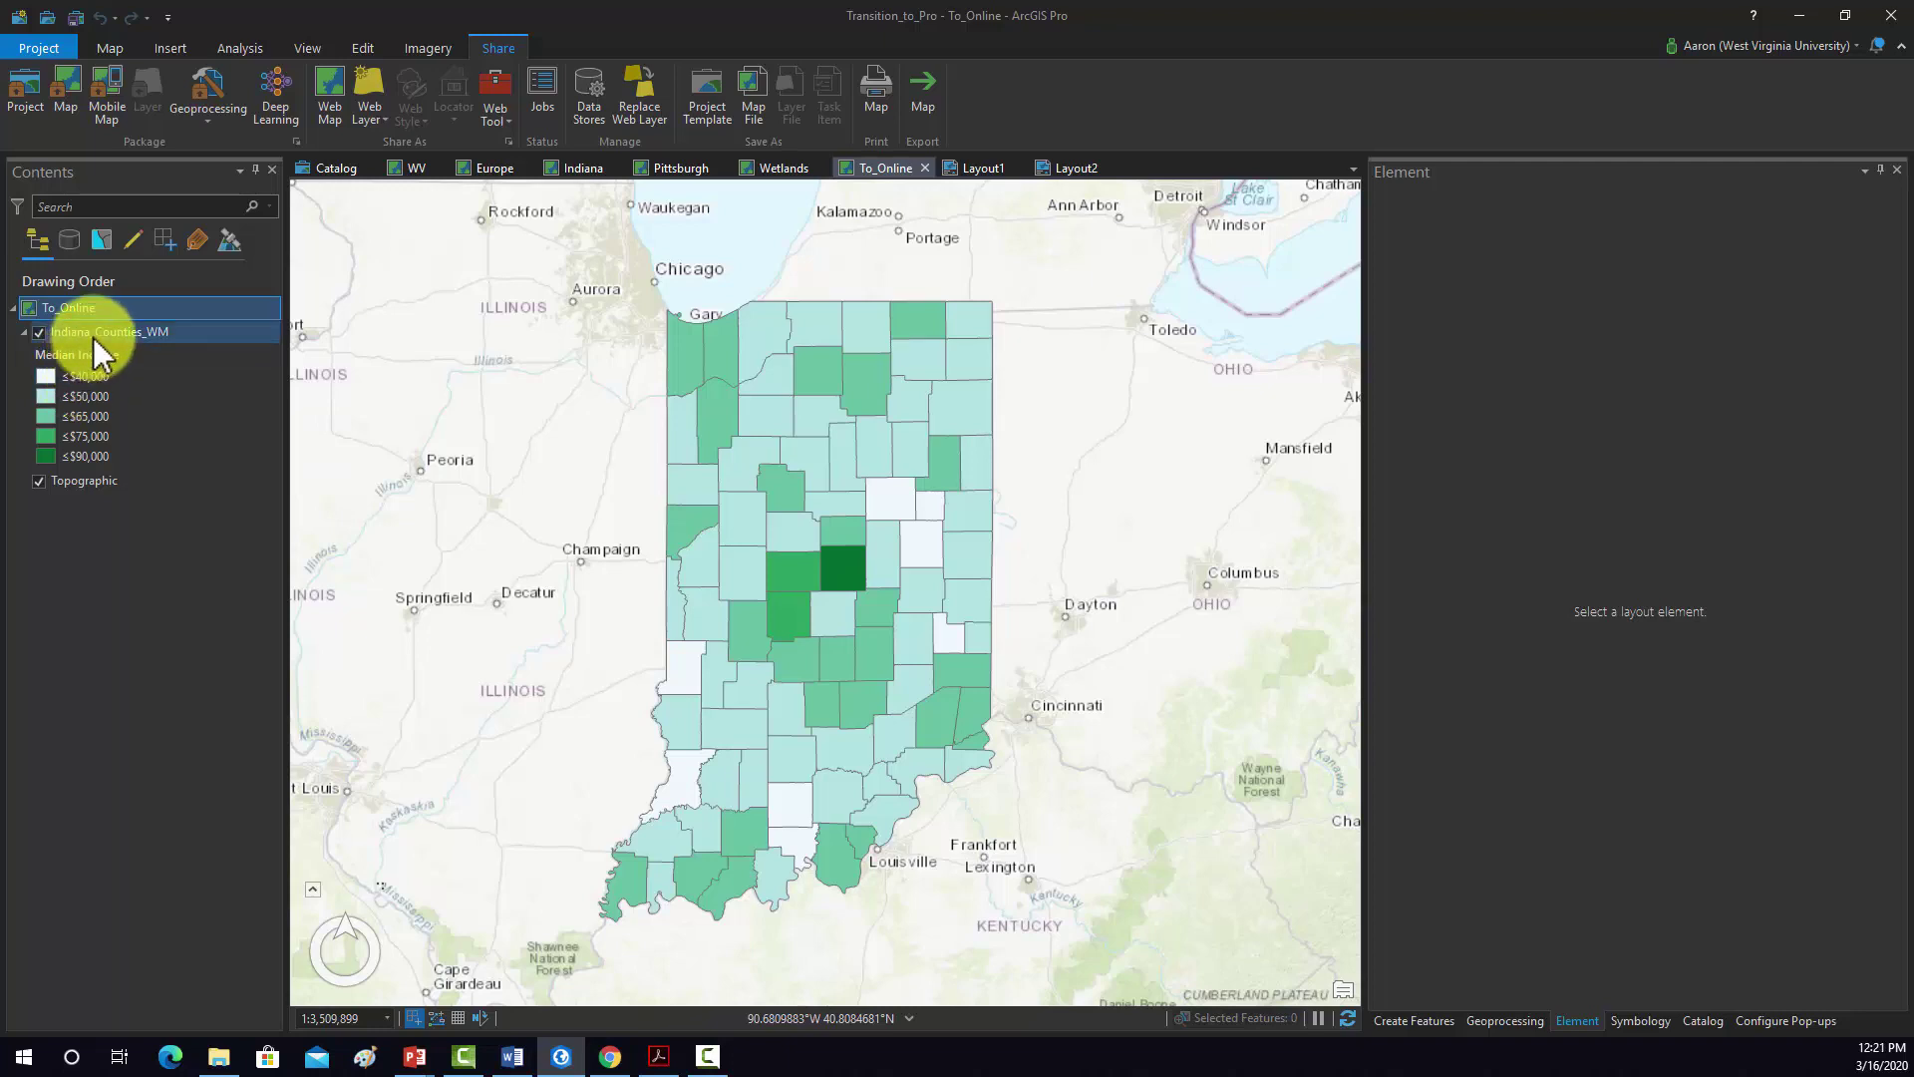
pyautogui.rightClick(76, 308)
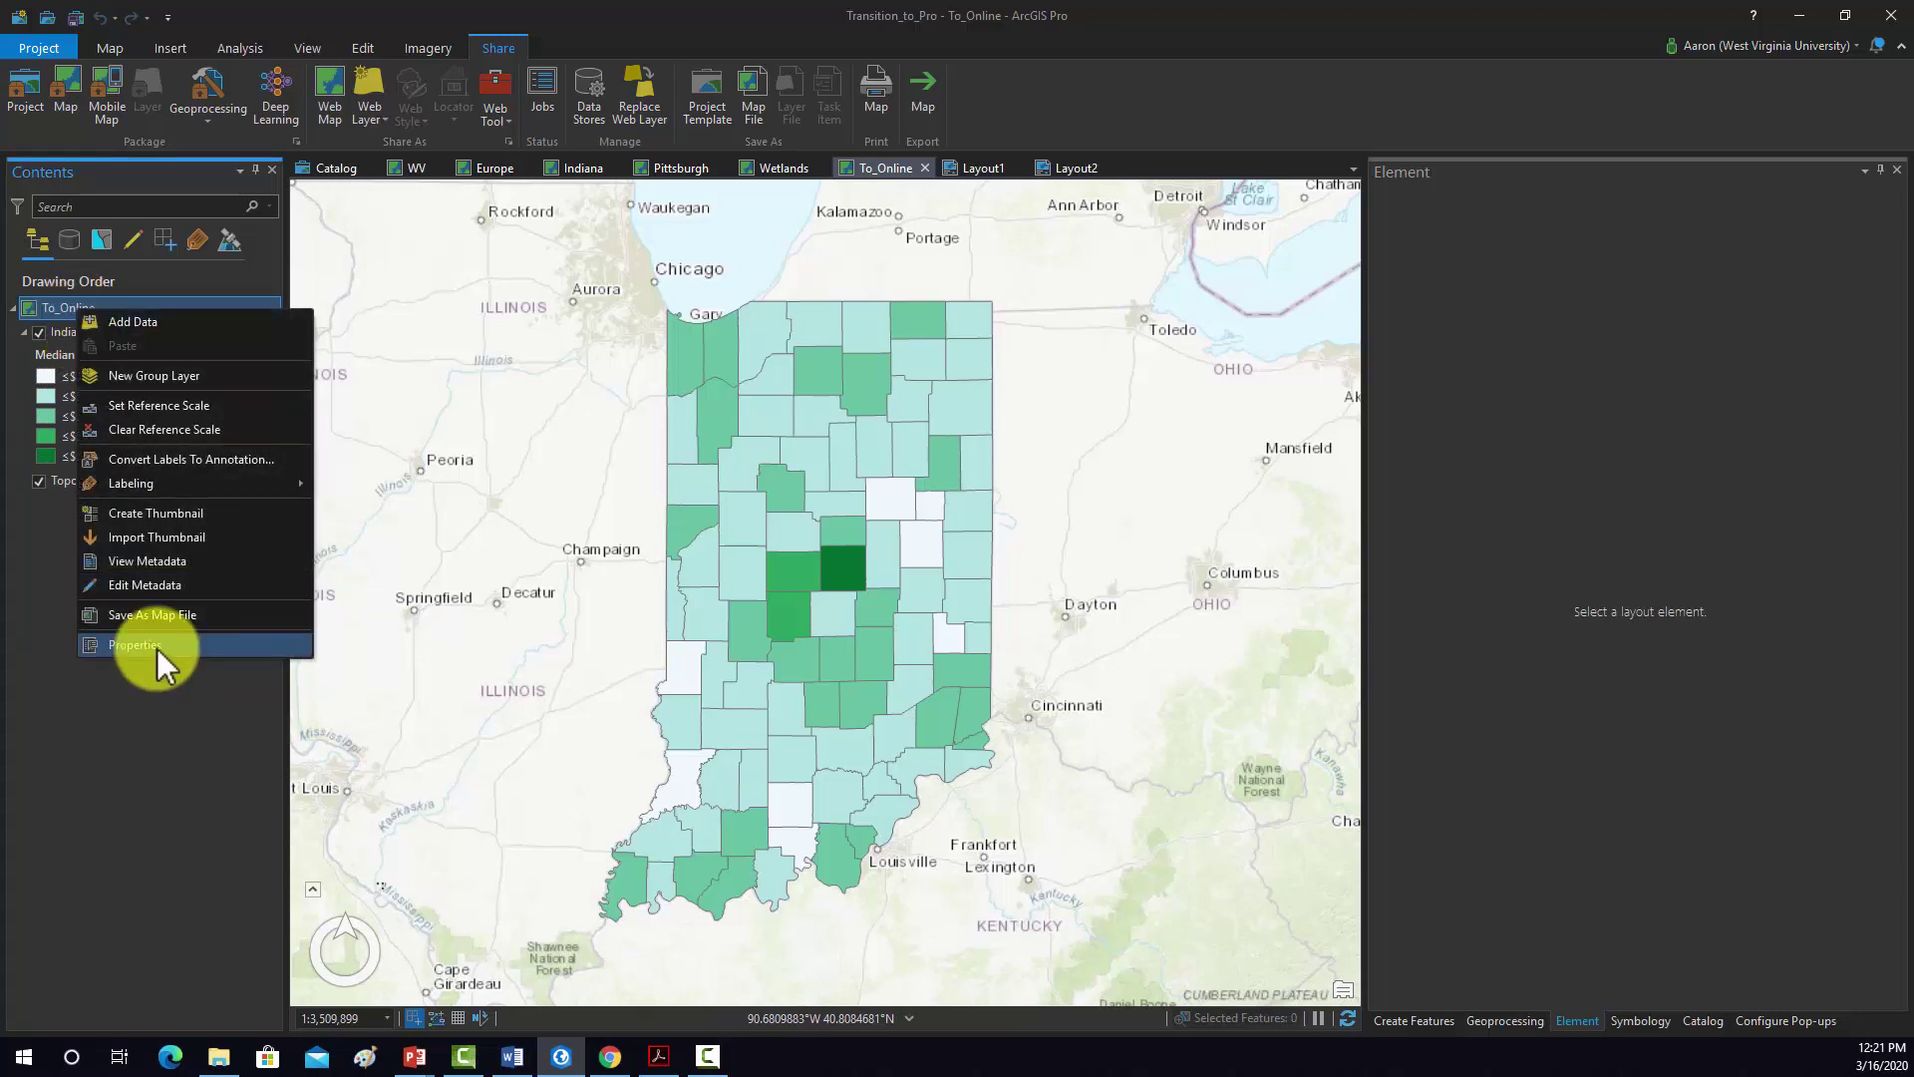
pyautogui.click(157, 648)
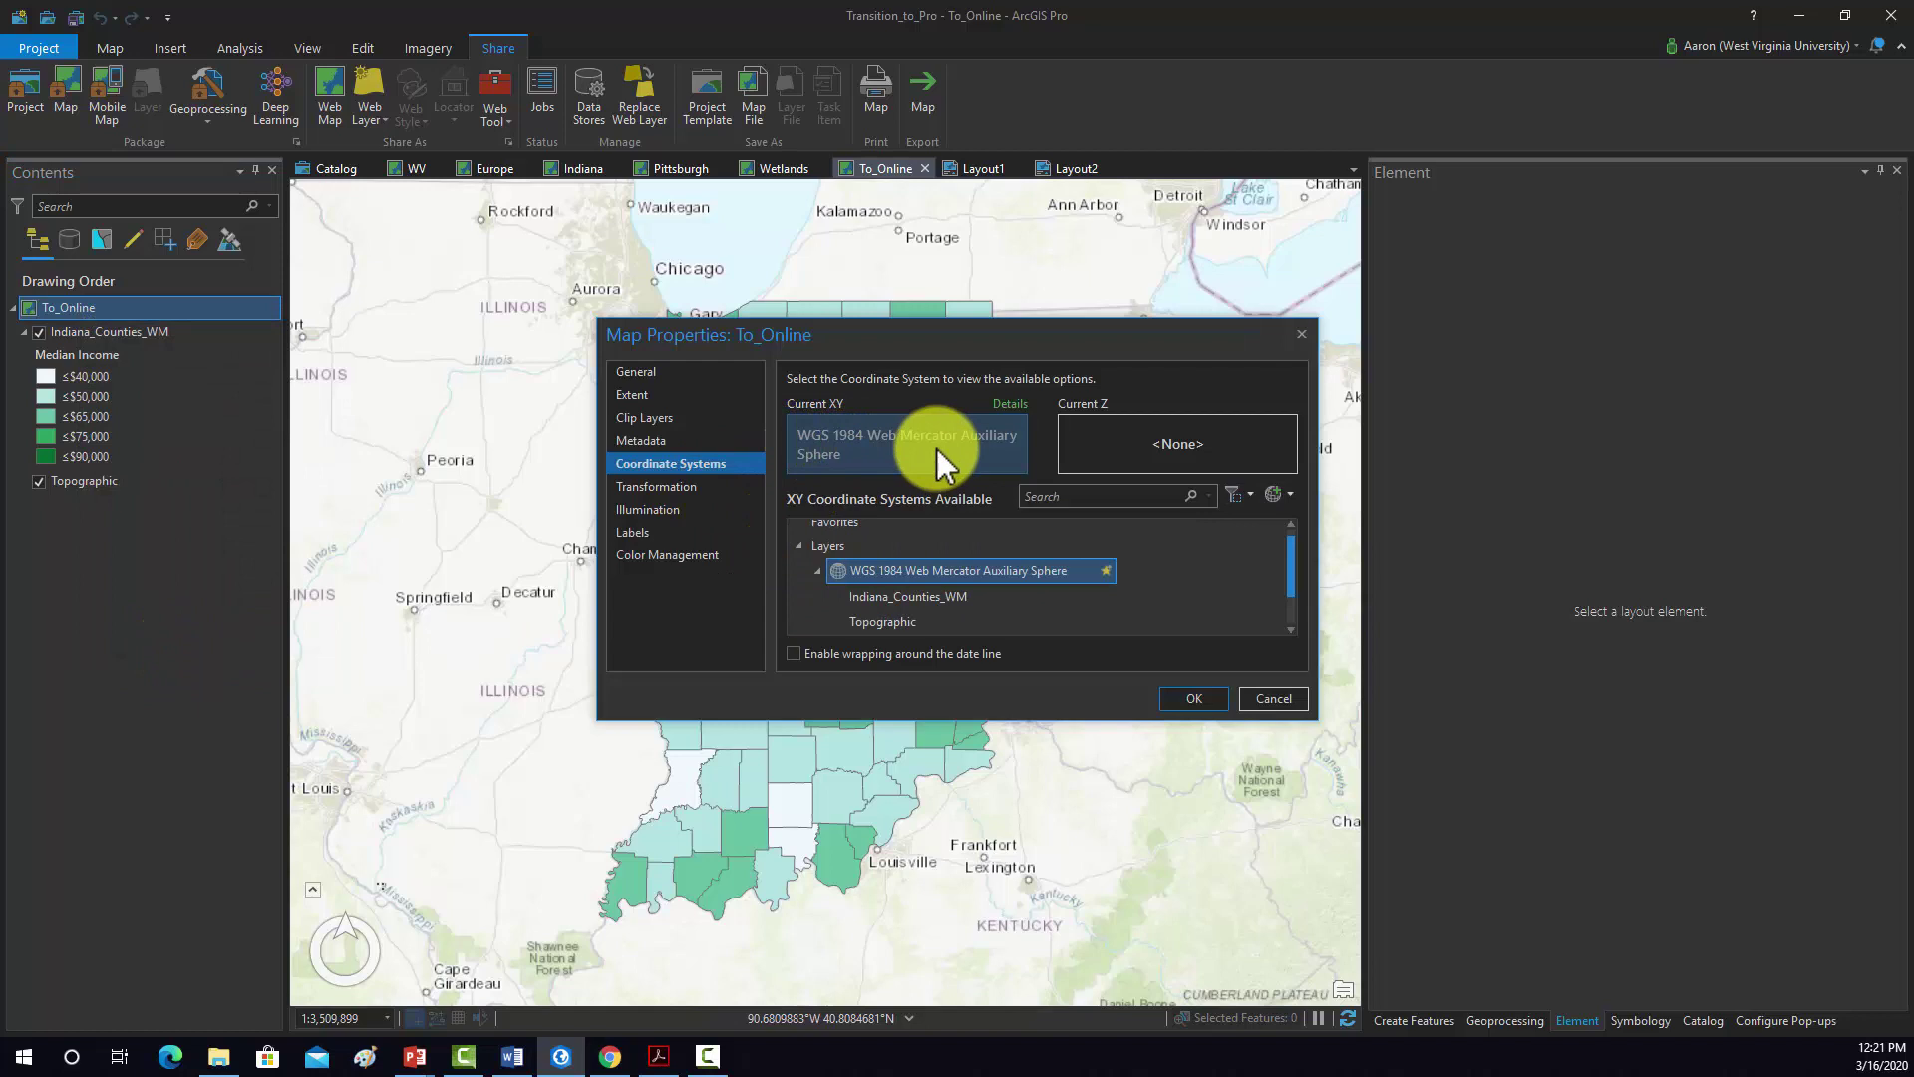
pyautogui.click(1301, 334)
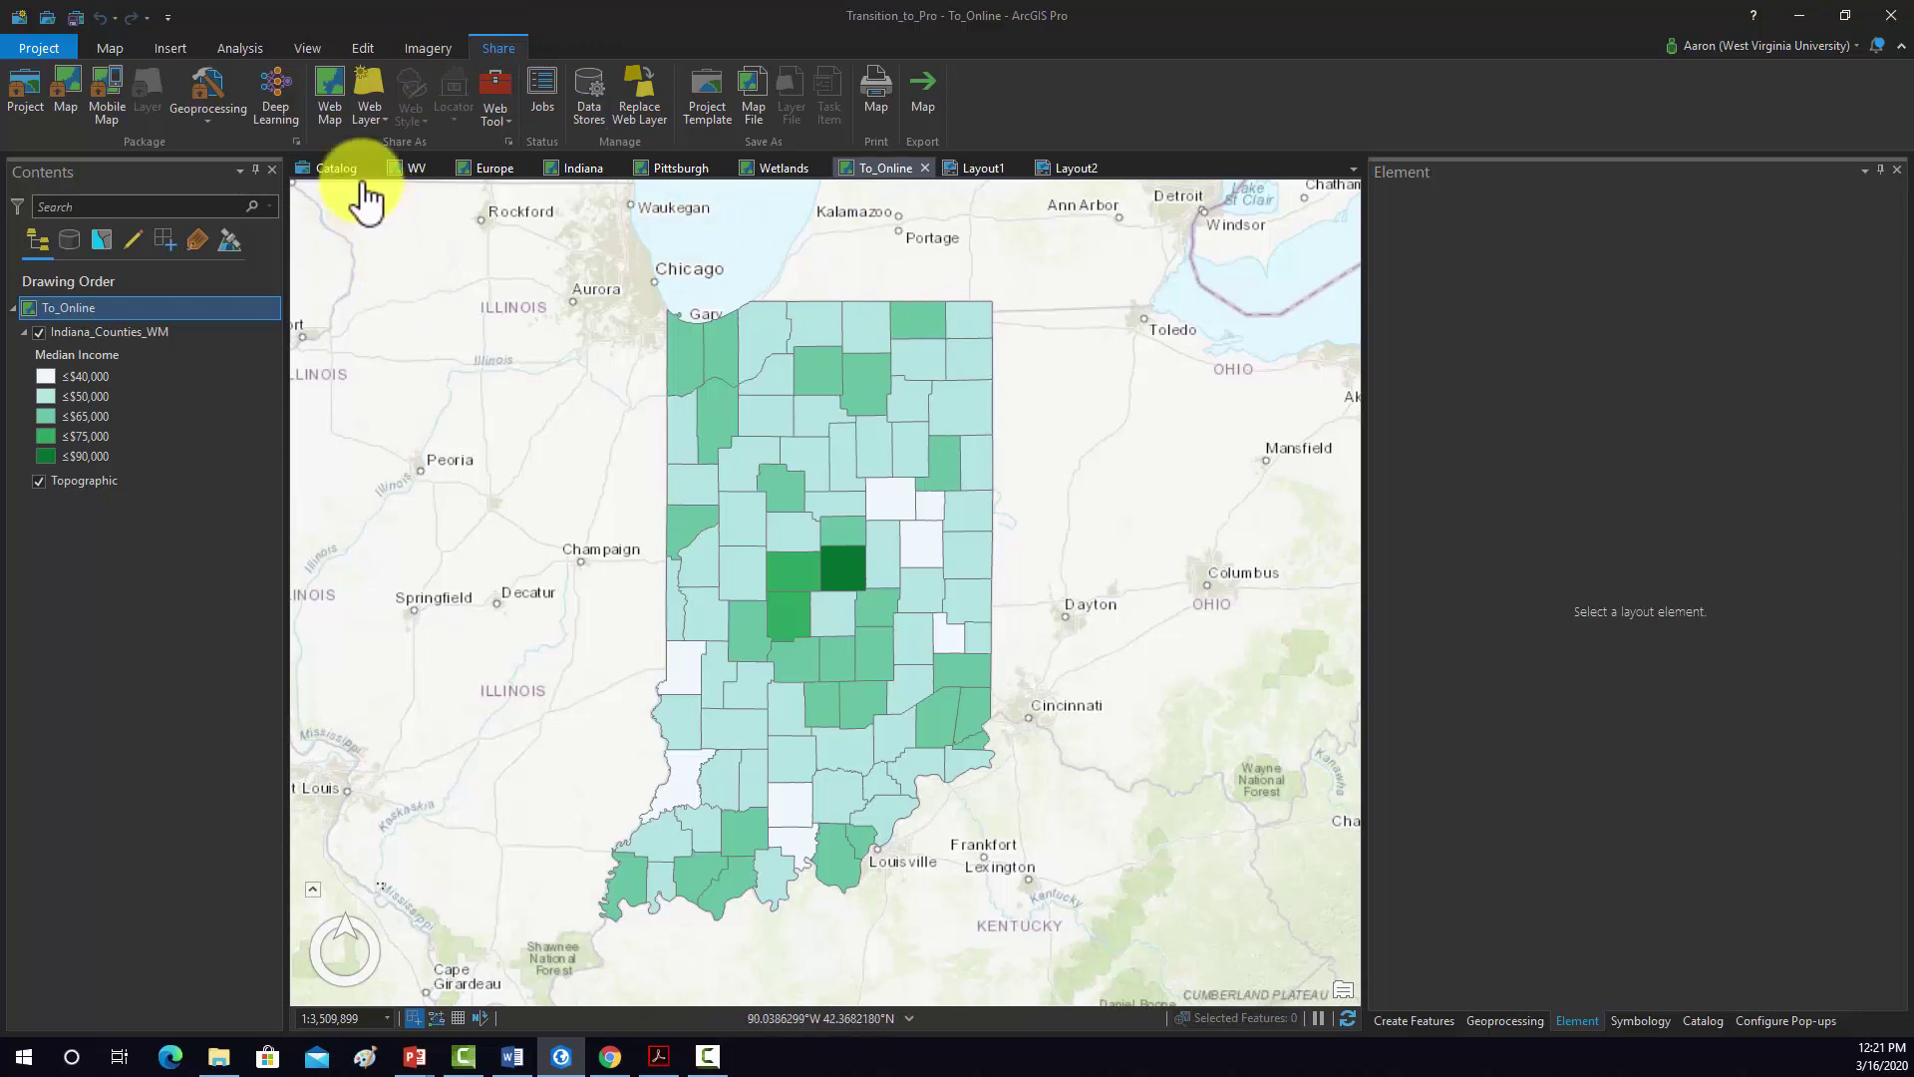
# Start a web map share named Indiana_wvagp with the summary 'Example web map'.
pyautogui.click(331, 88)
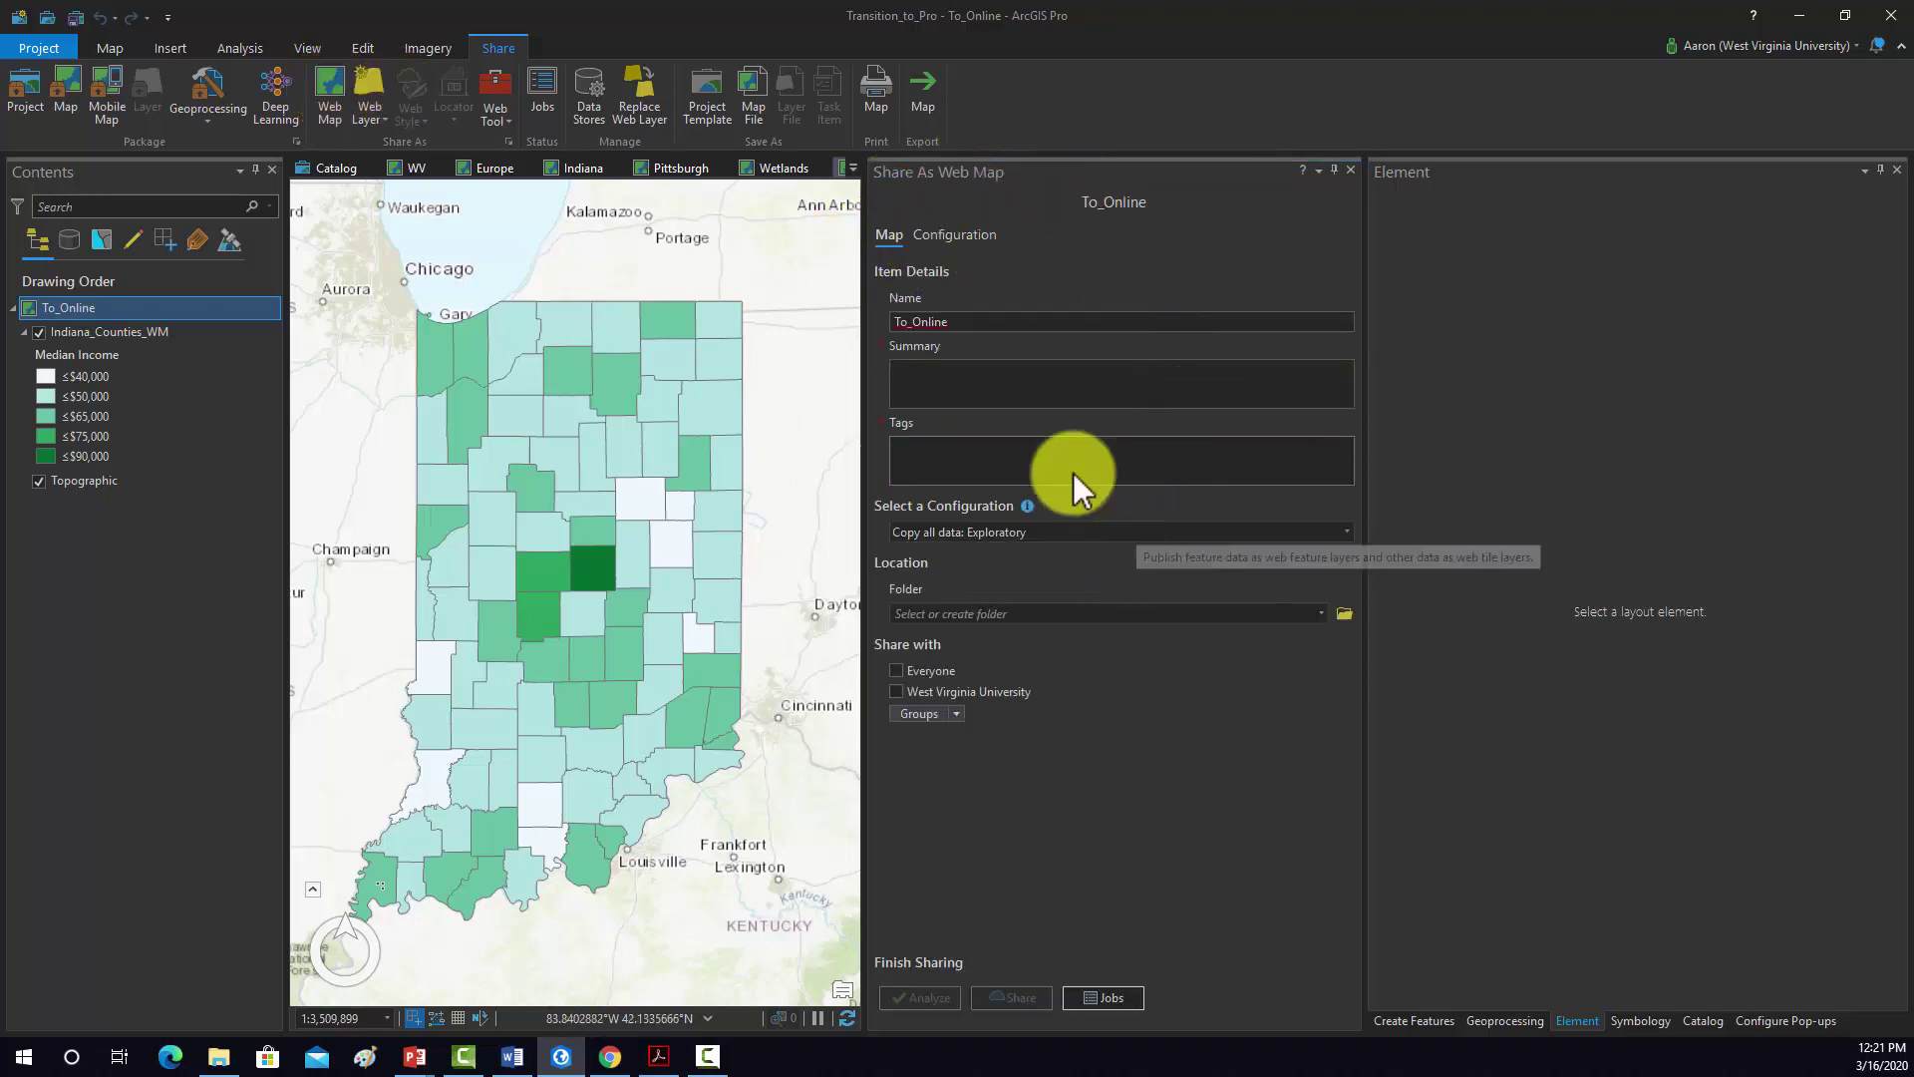
pyautogui.doubleClick(927, 321)
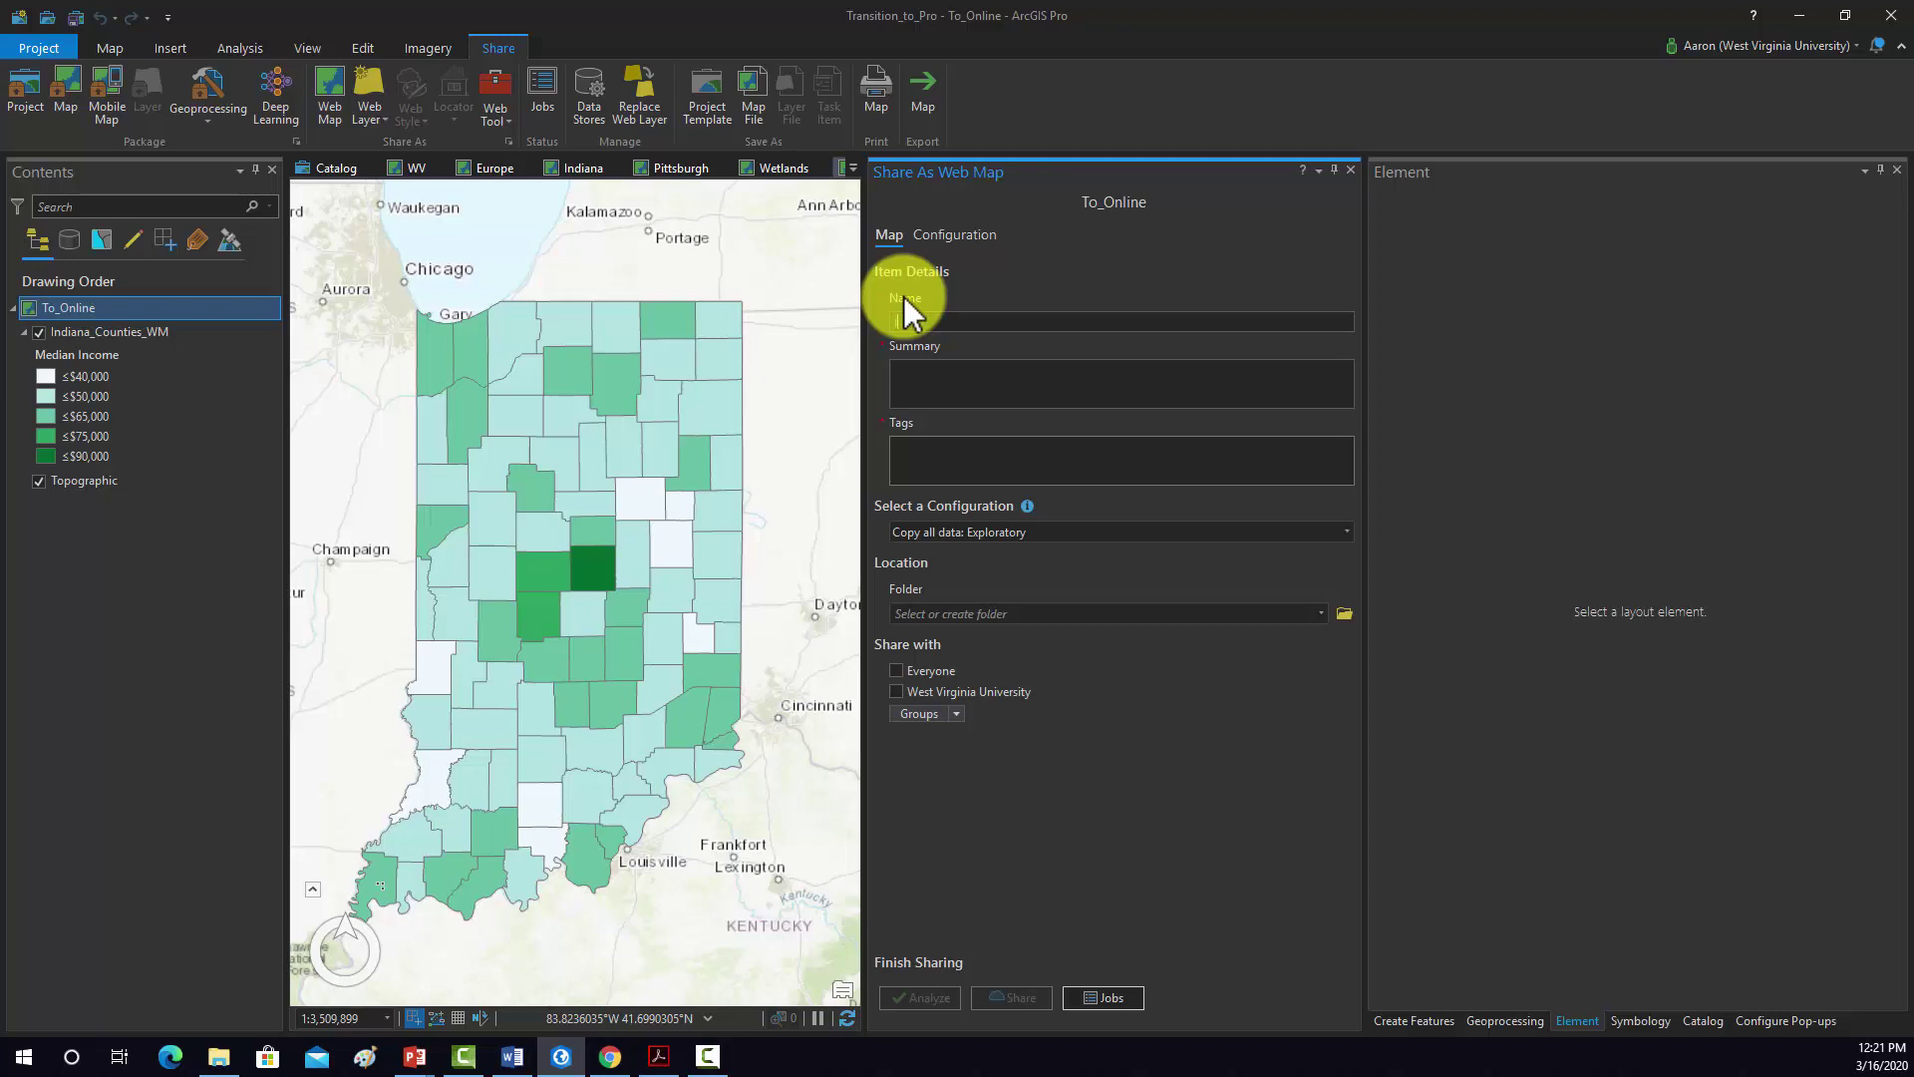
pyautogui.write('Indiana_wvas')
pyautogui.click(1241, 367)
pyautogui.write('Example we')
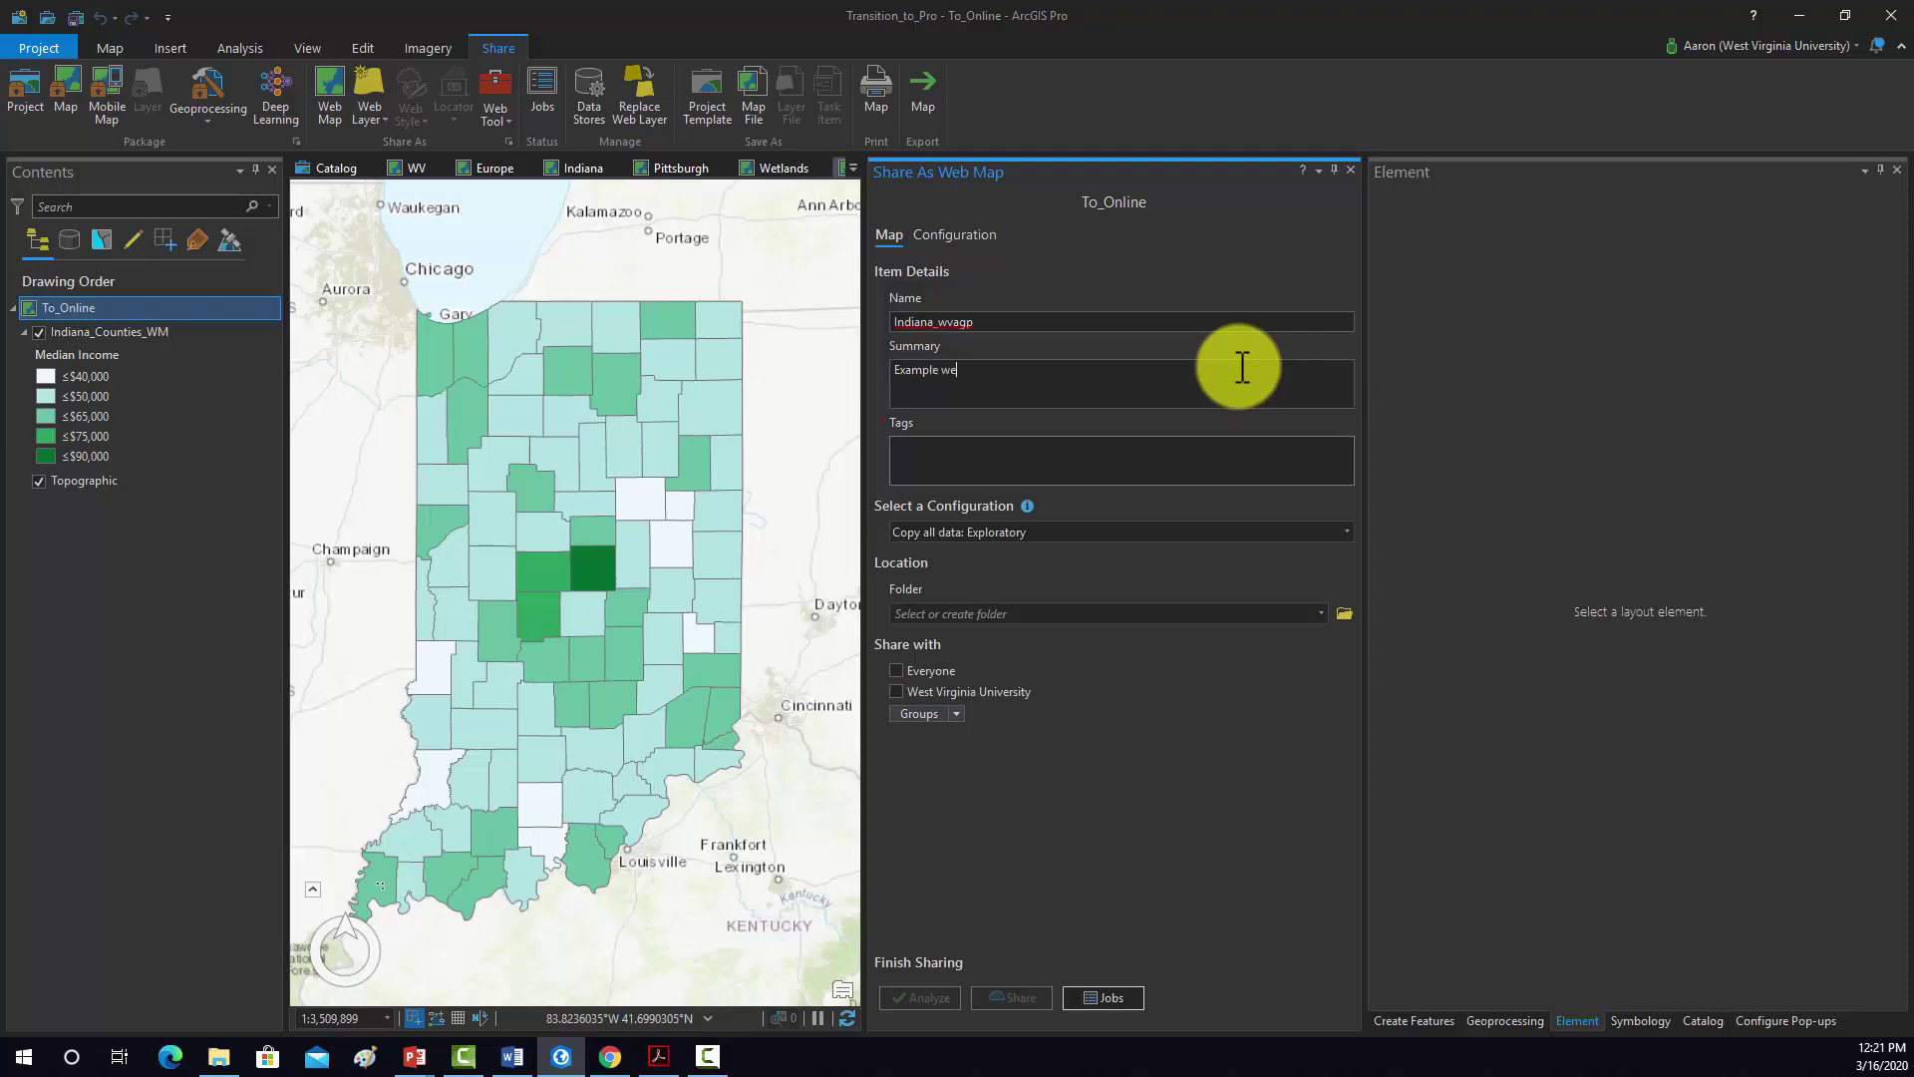
pyautogui.write('b map')
# Add the tags Indiana and WVAGP to the web map.
pyautogui.click(1062, 445)
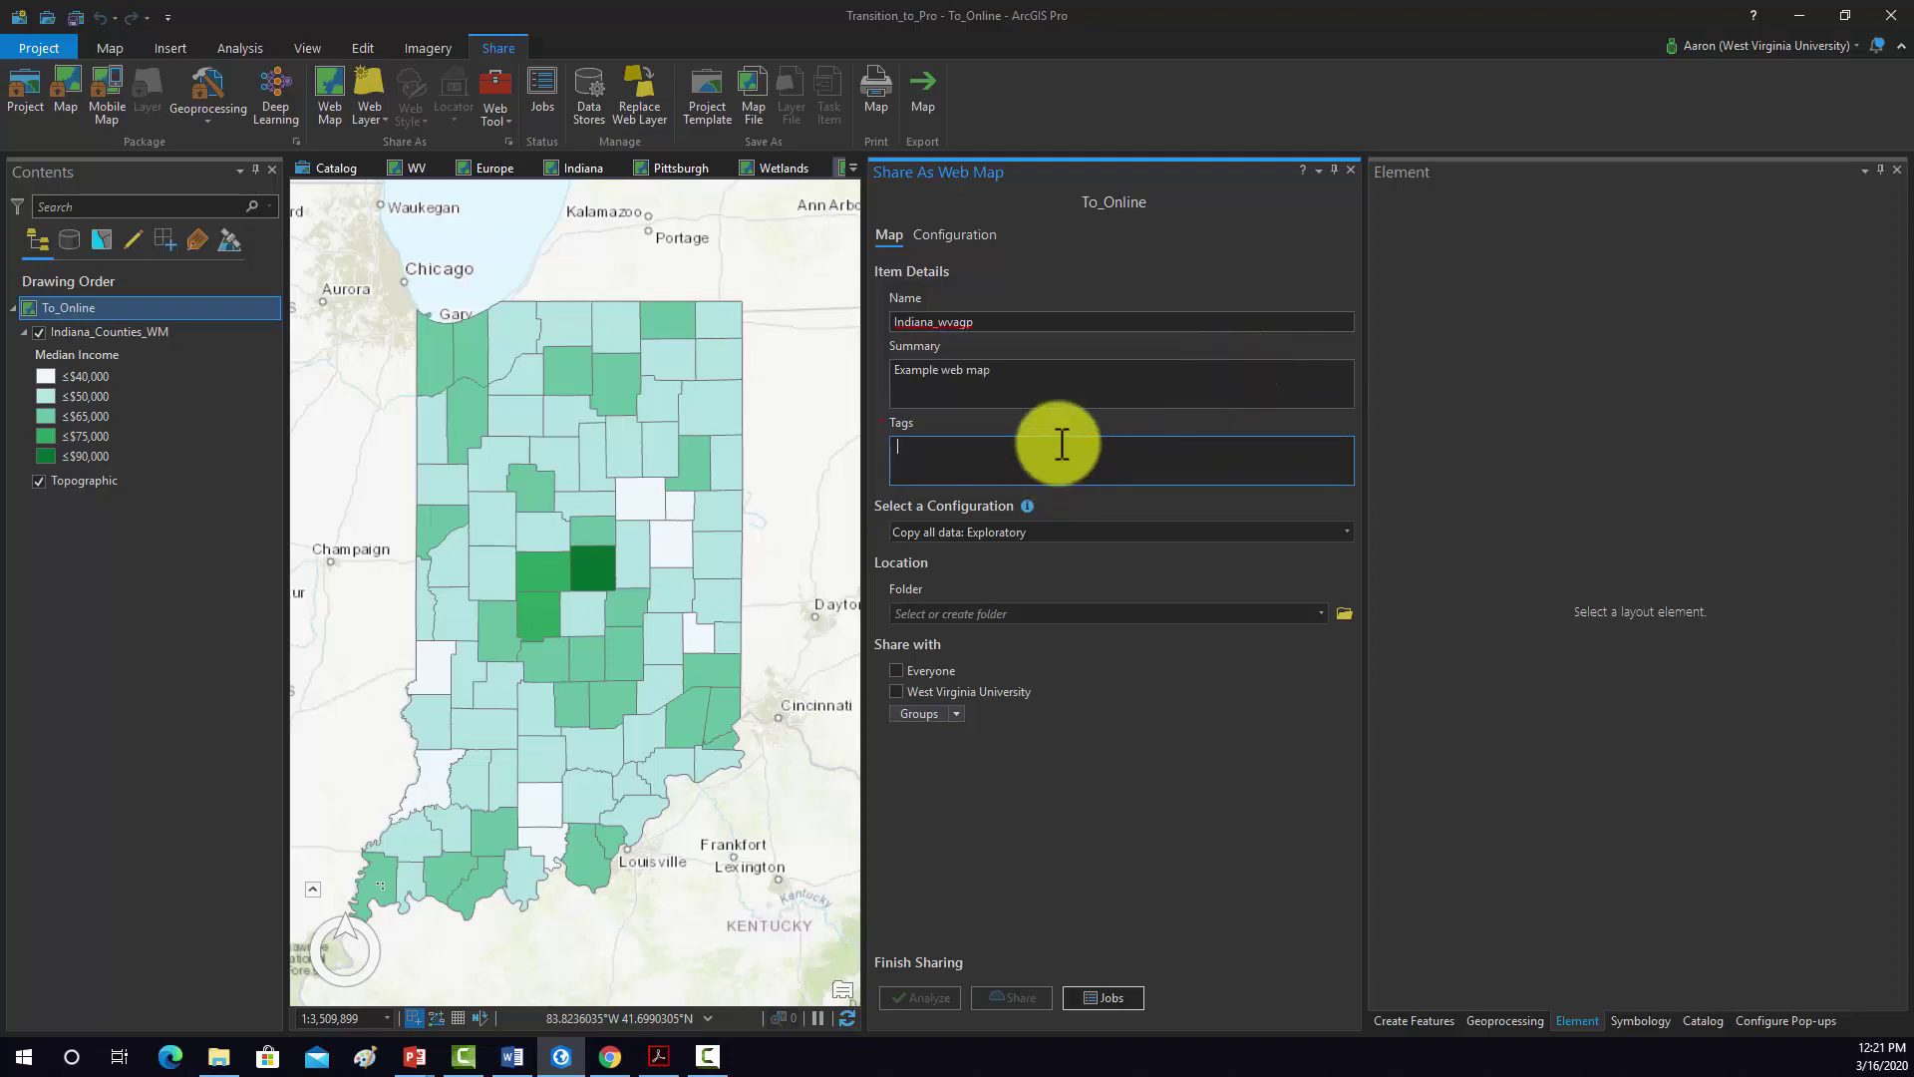
pyautogui.write('Indiana')
pyautogui.press('BackSpace')
pyautogui.press('BackSpace')
pyautogui.press('BackSpace')
pyautogui.press('BackSpace')
pyautogui.press('BackSpace')
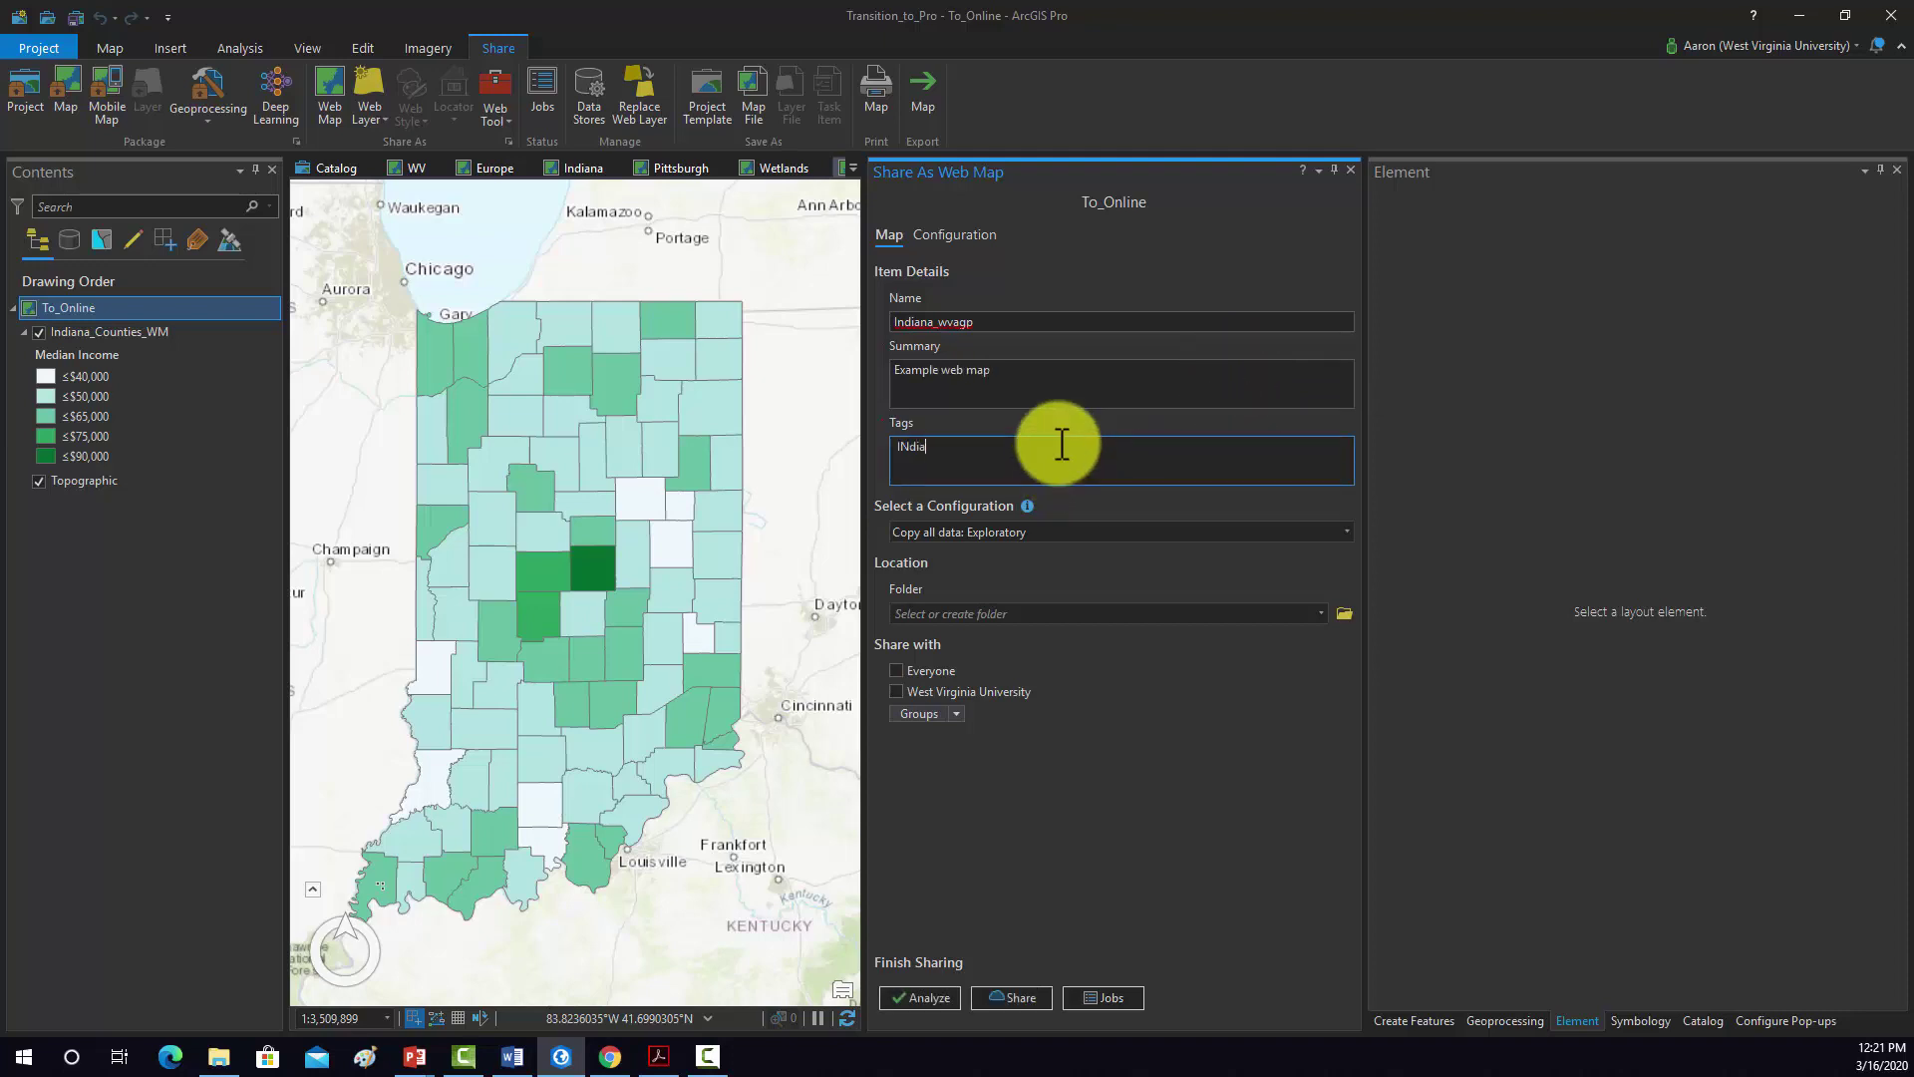
pyautogui.write('diana')
pyautogui.press('Return')
pyautogui.write('WVAGP')
pyautogui.press('Return')
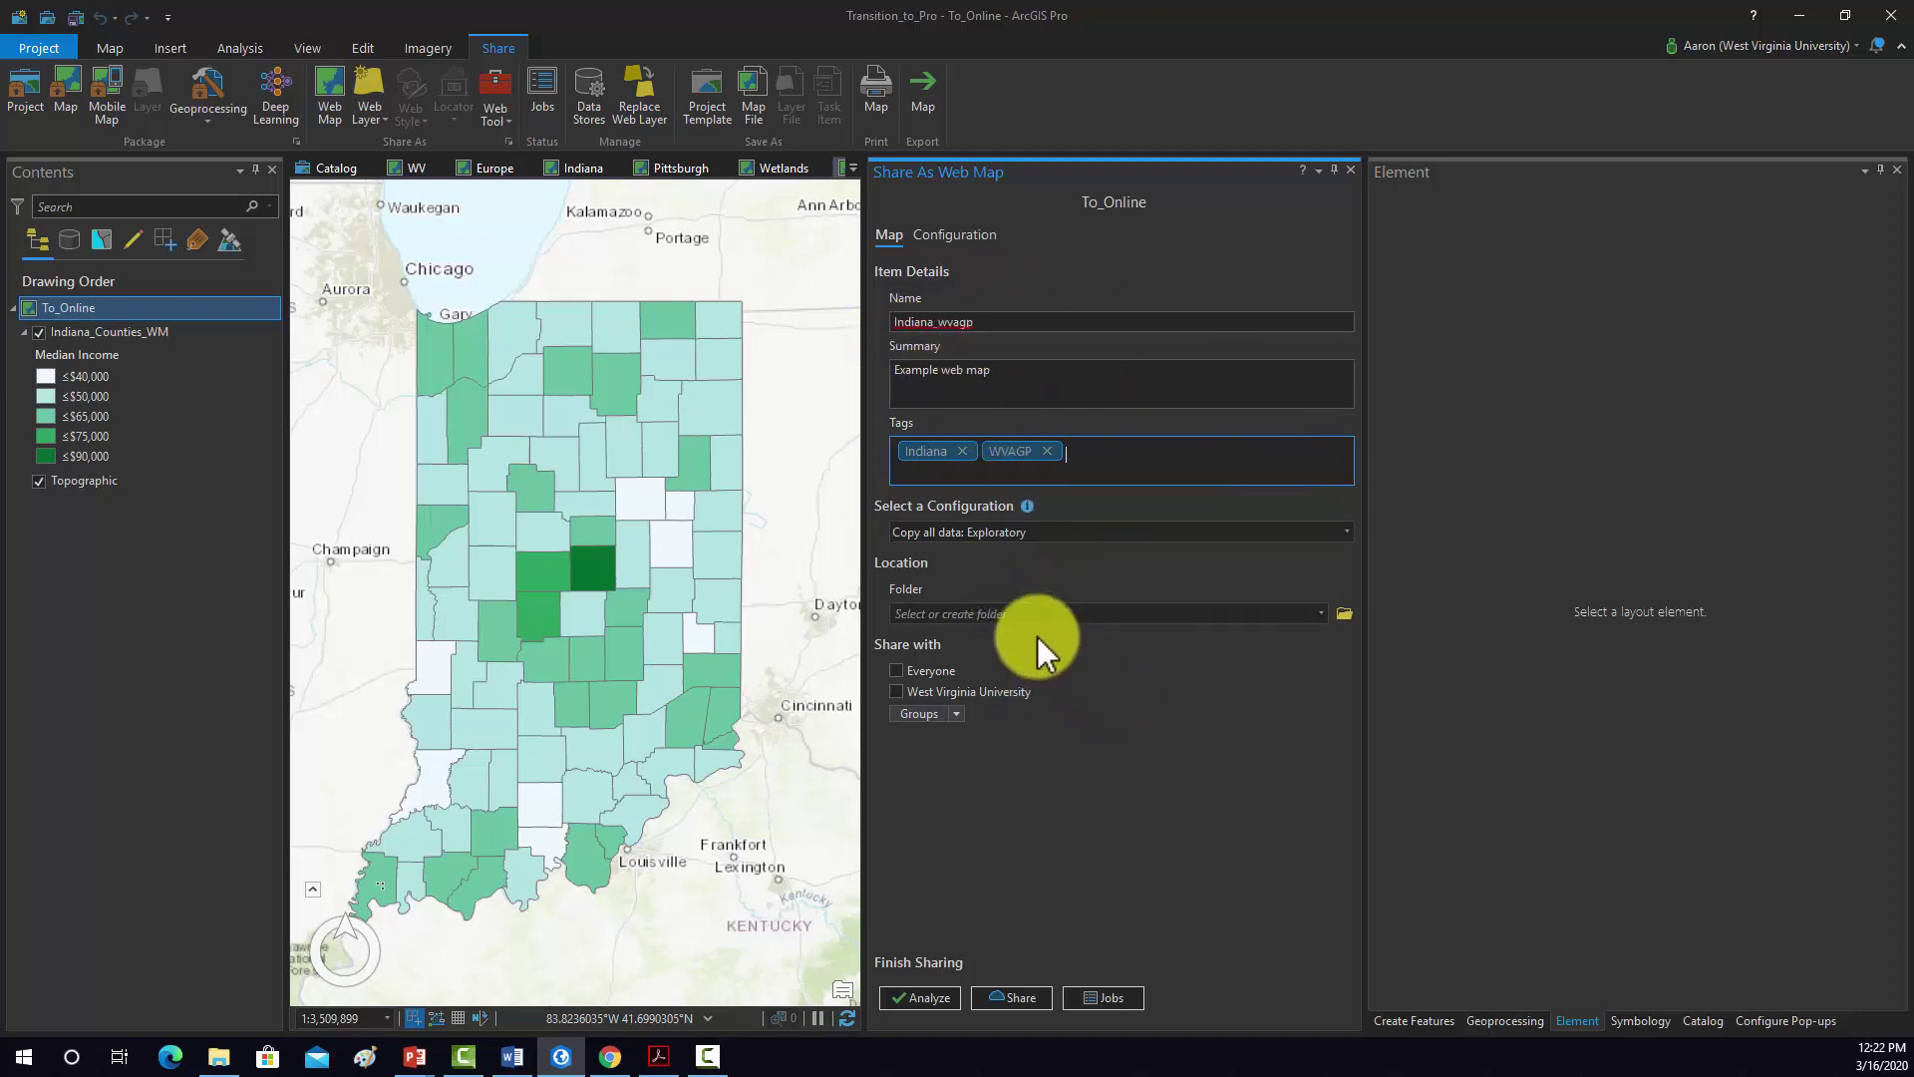
# Keep Copy all data: Exploratory, save to the root folder, and share with West Virginia University.
pyautogui.click(1347, 533)
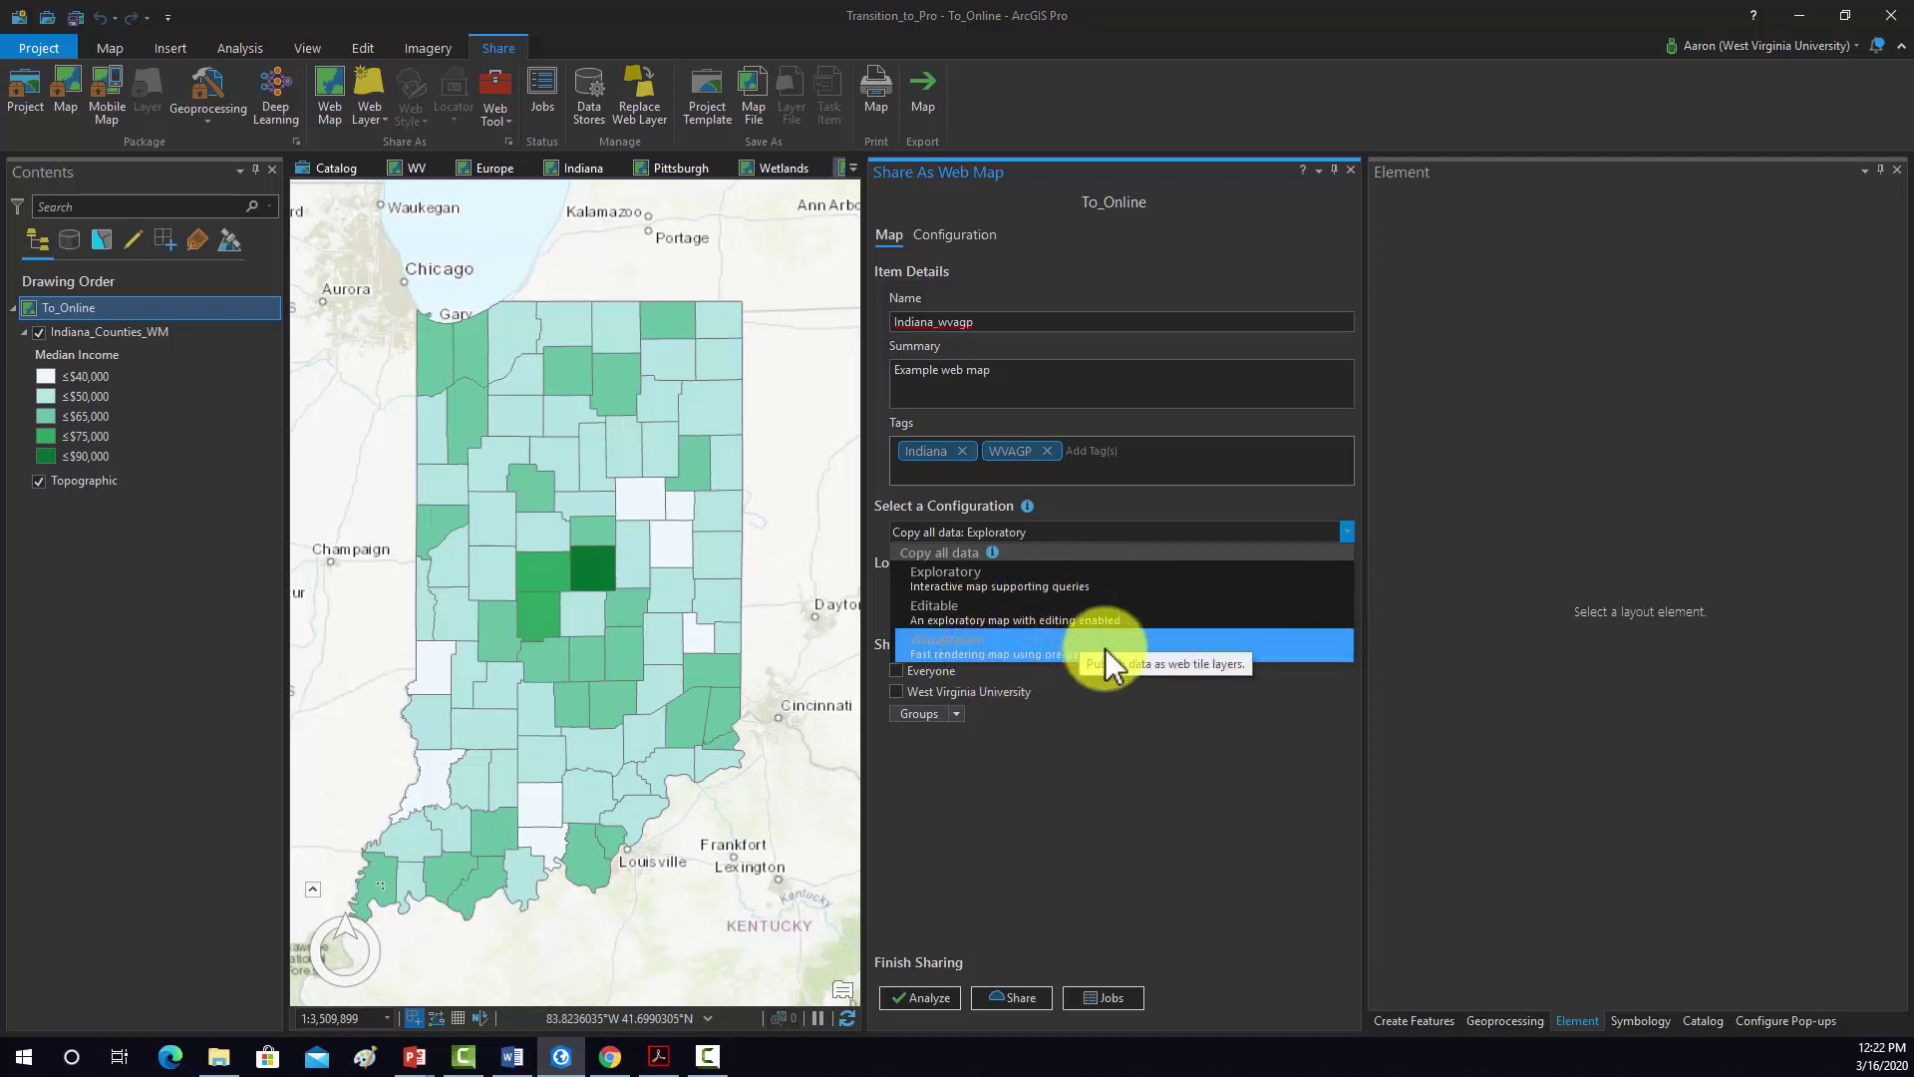
pyautogui.click(1094, 570)
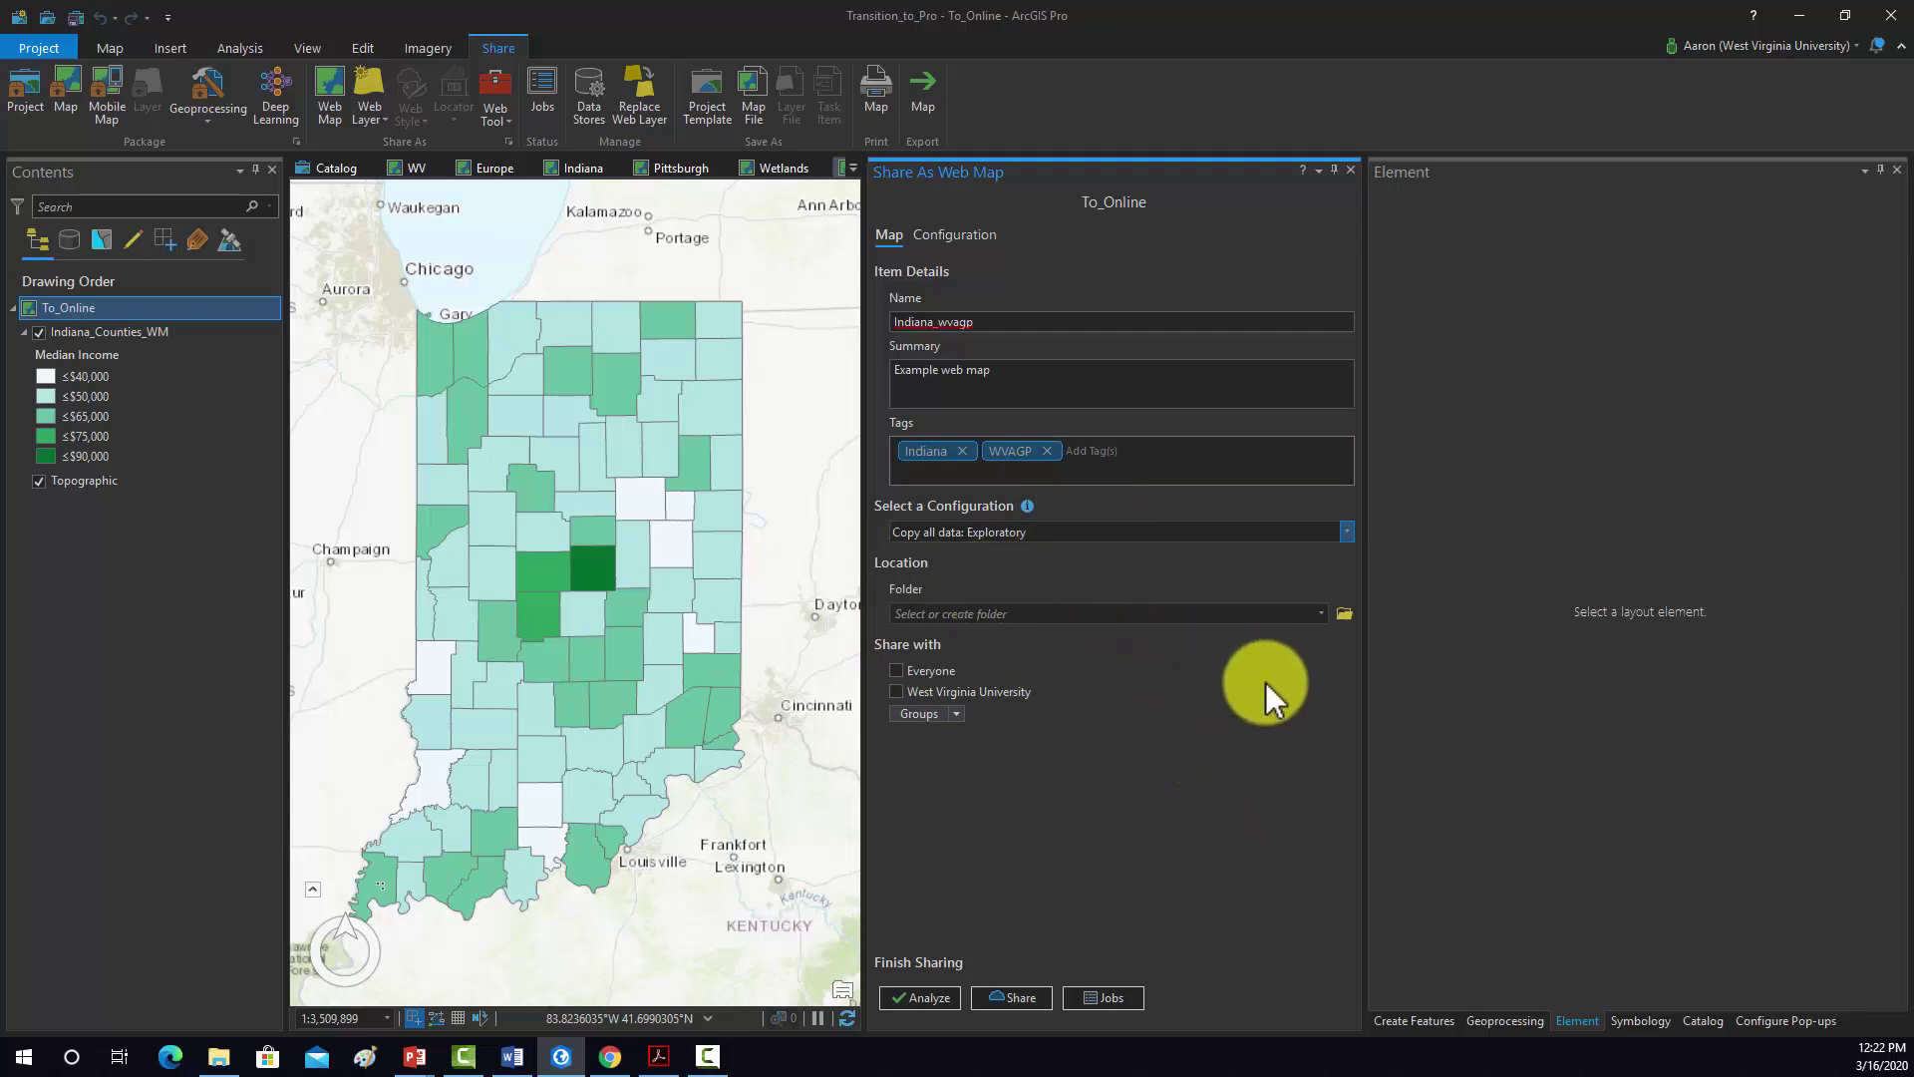
pyautogui.click(1321, 612)
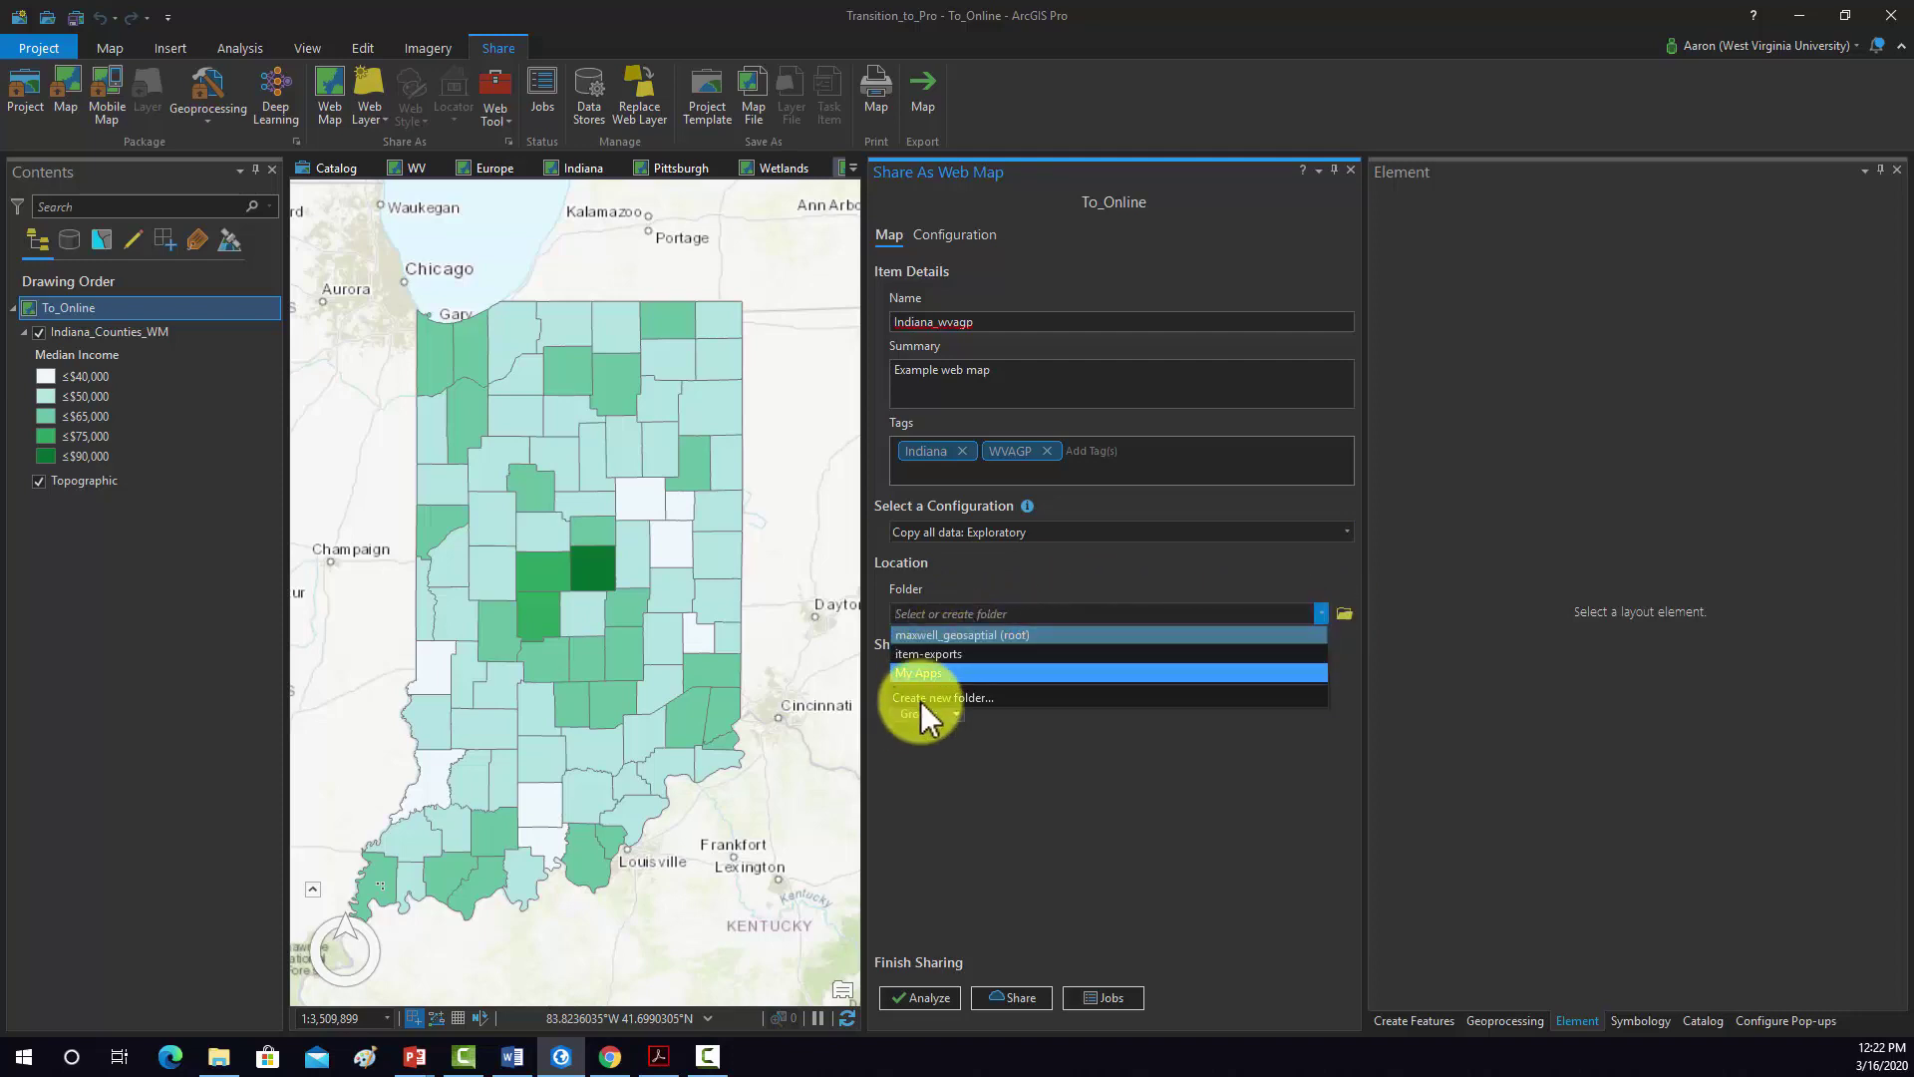
pyautogui.click(949, 636)
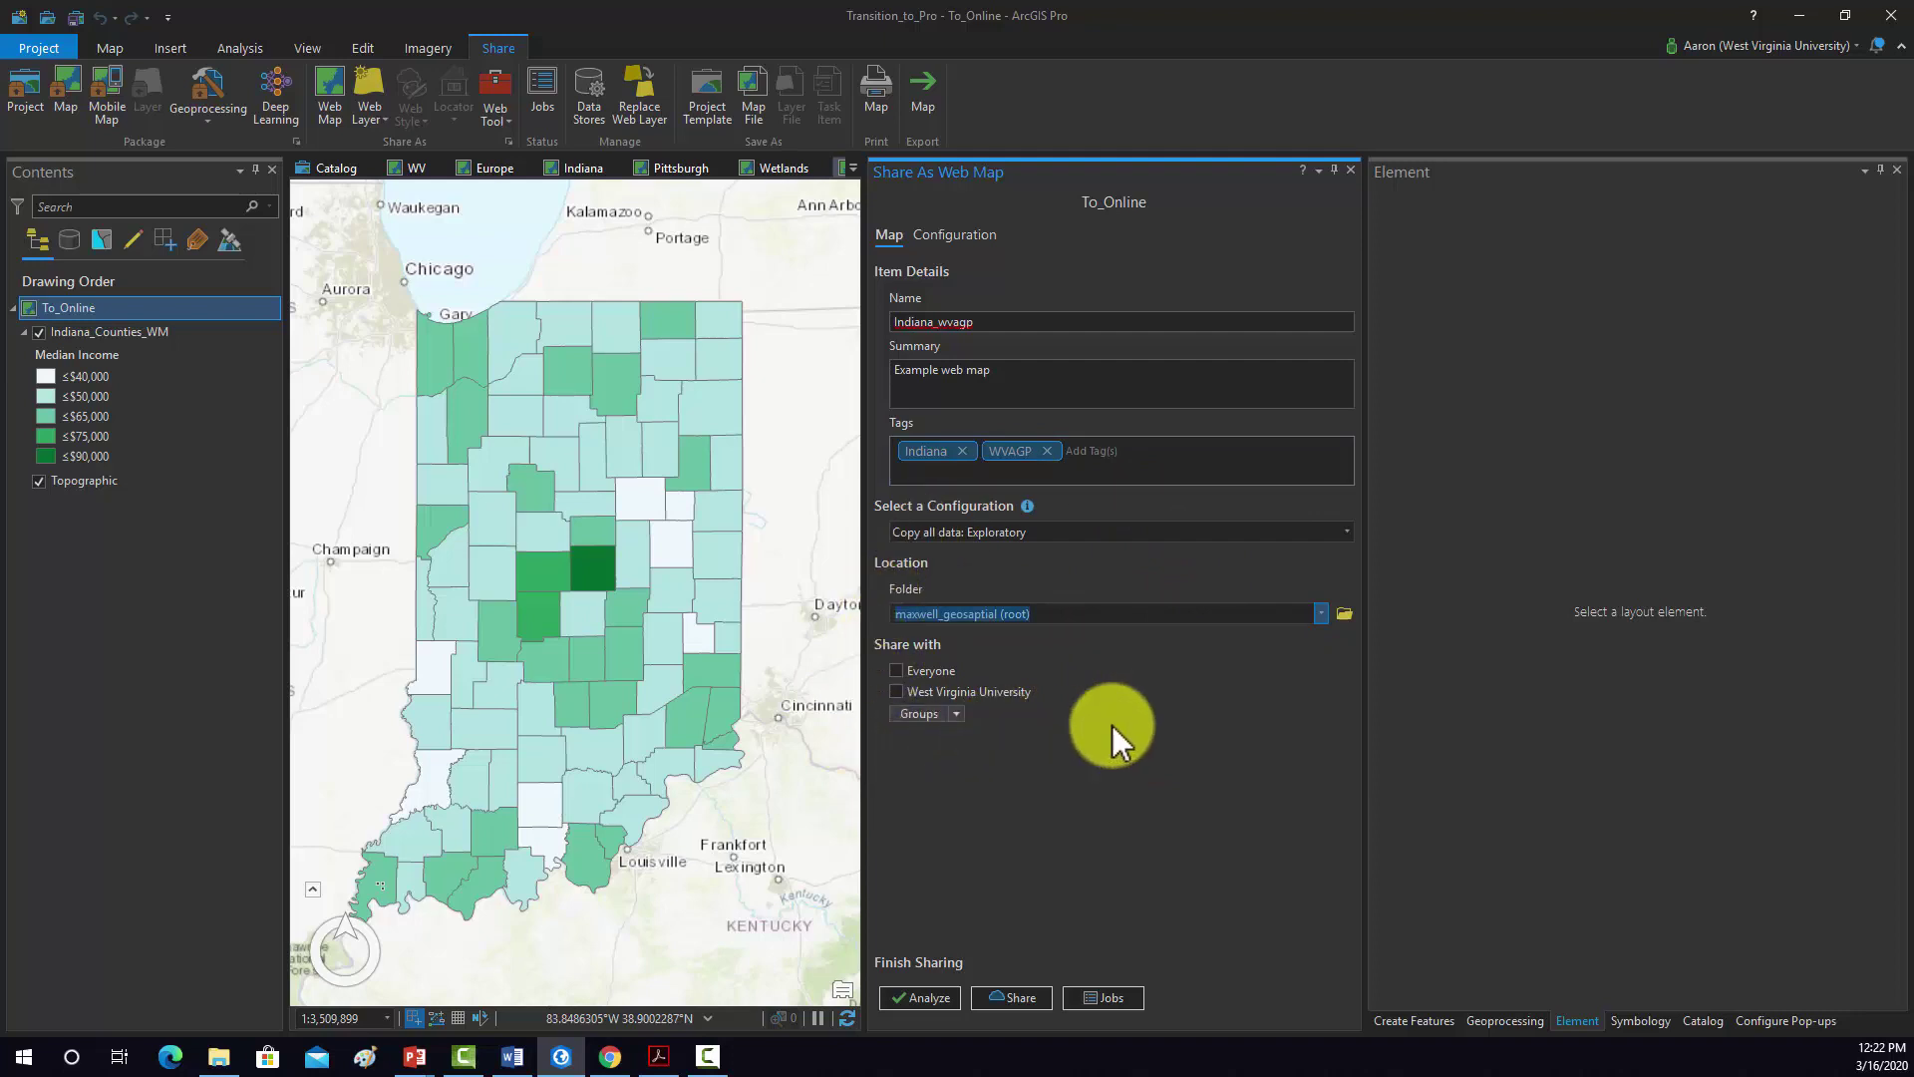
pyautogui.click(895, 688)
pyautogui.click(955, 714)
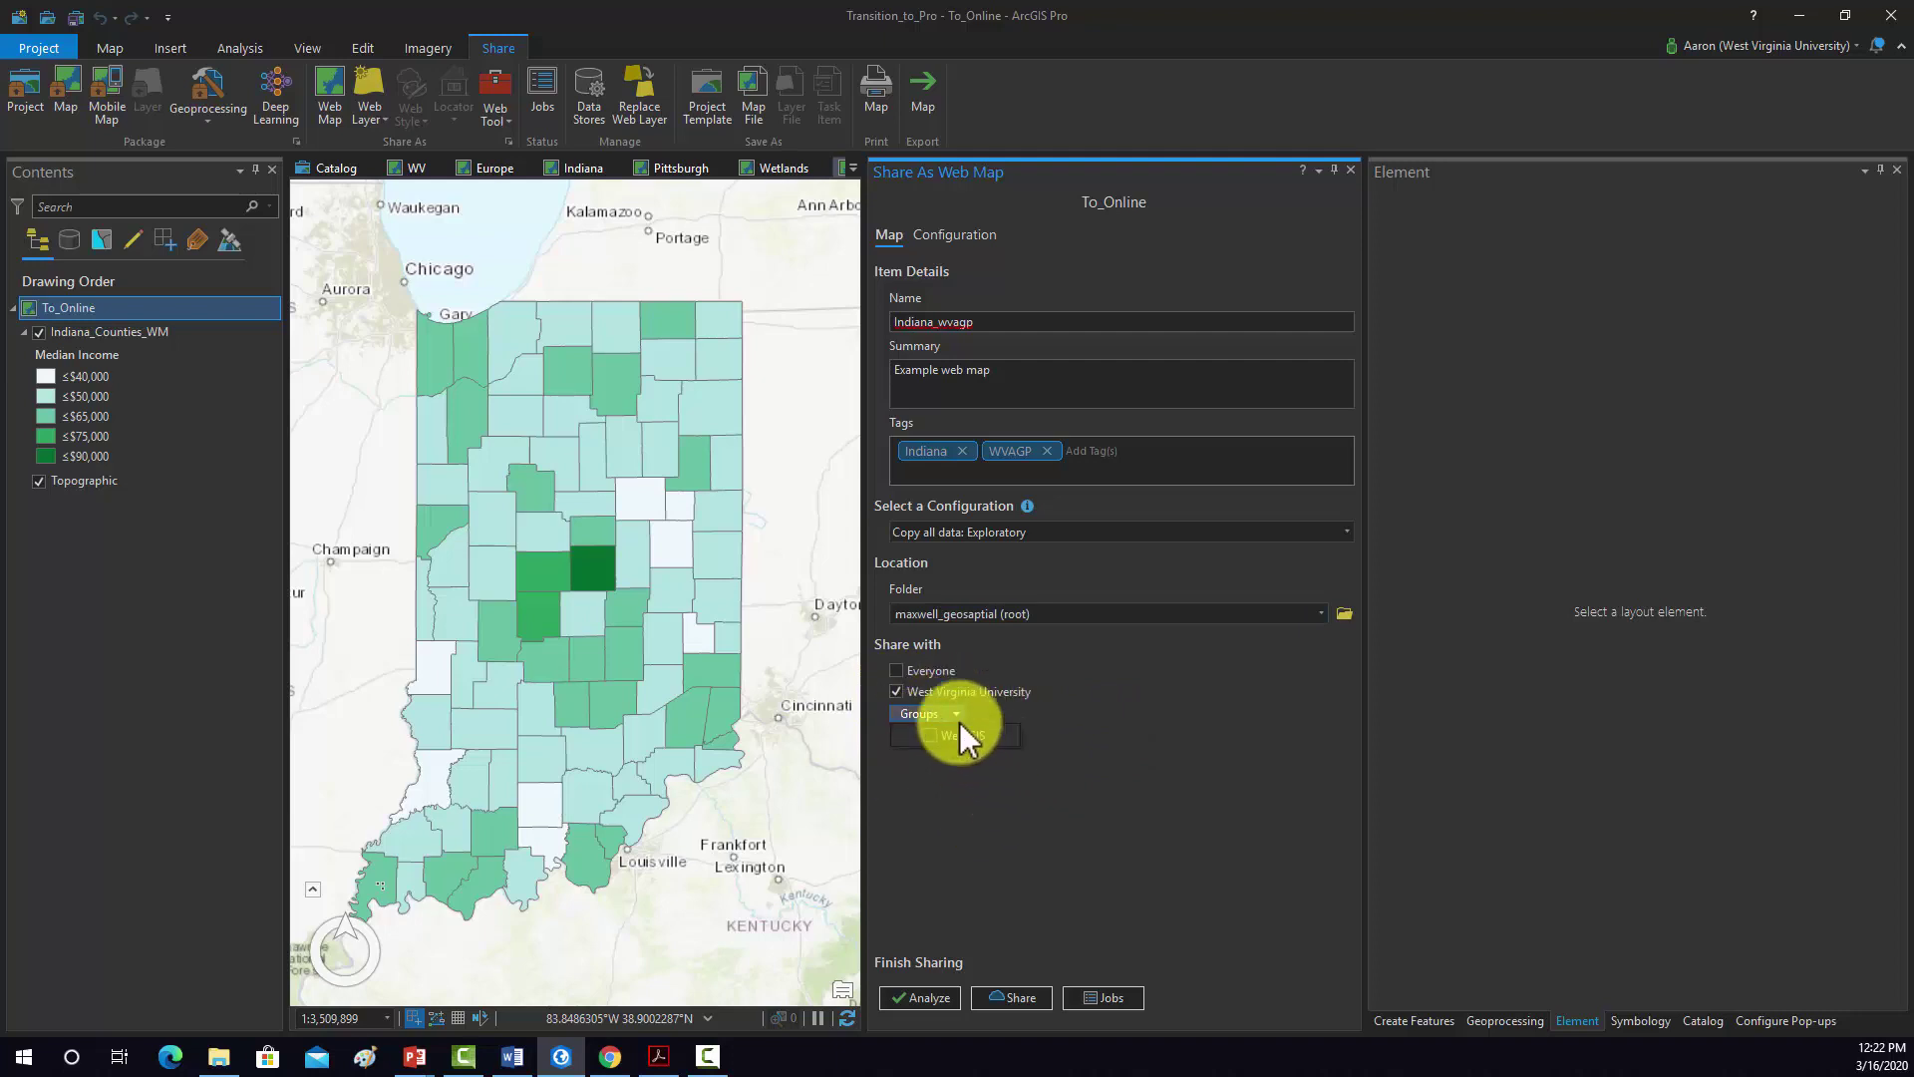
pyautogui.click(957, 715)
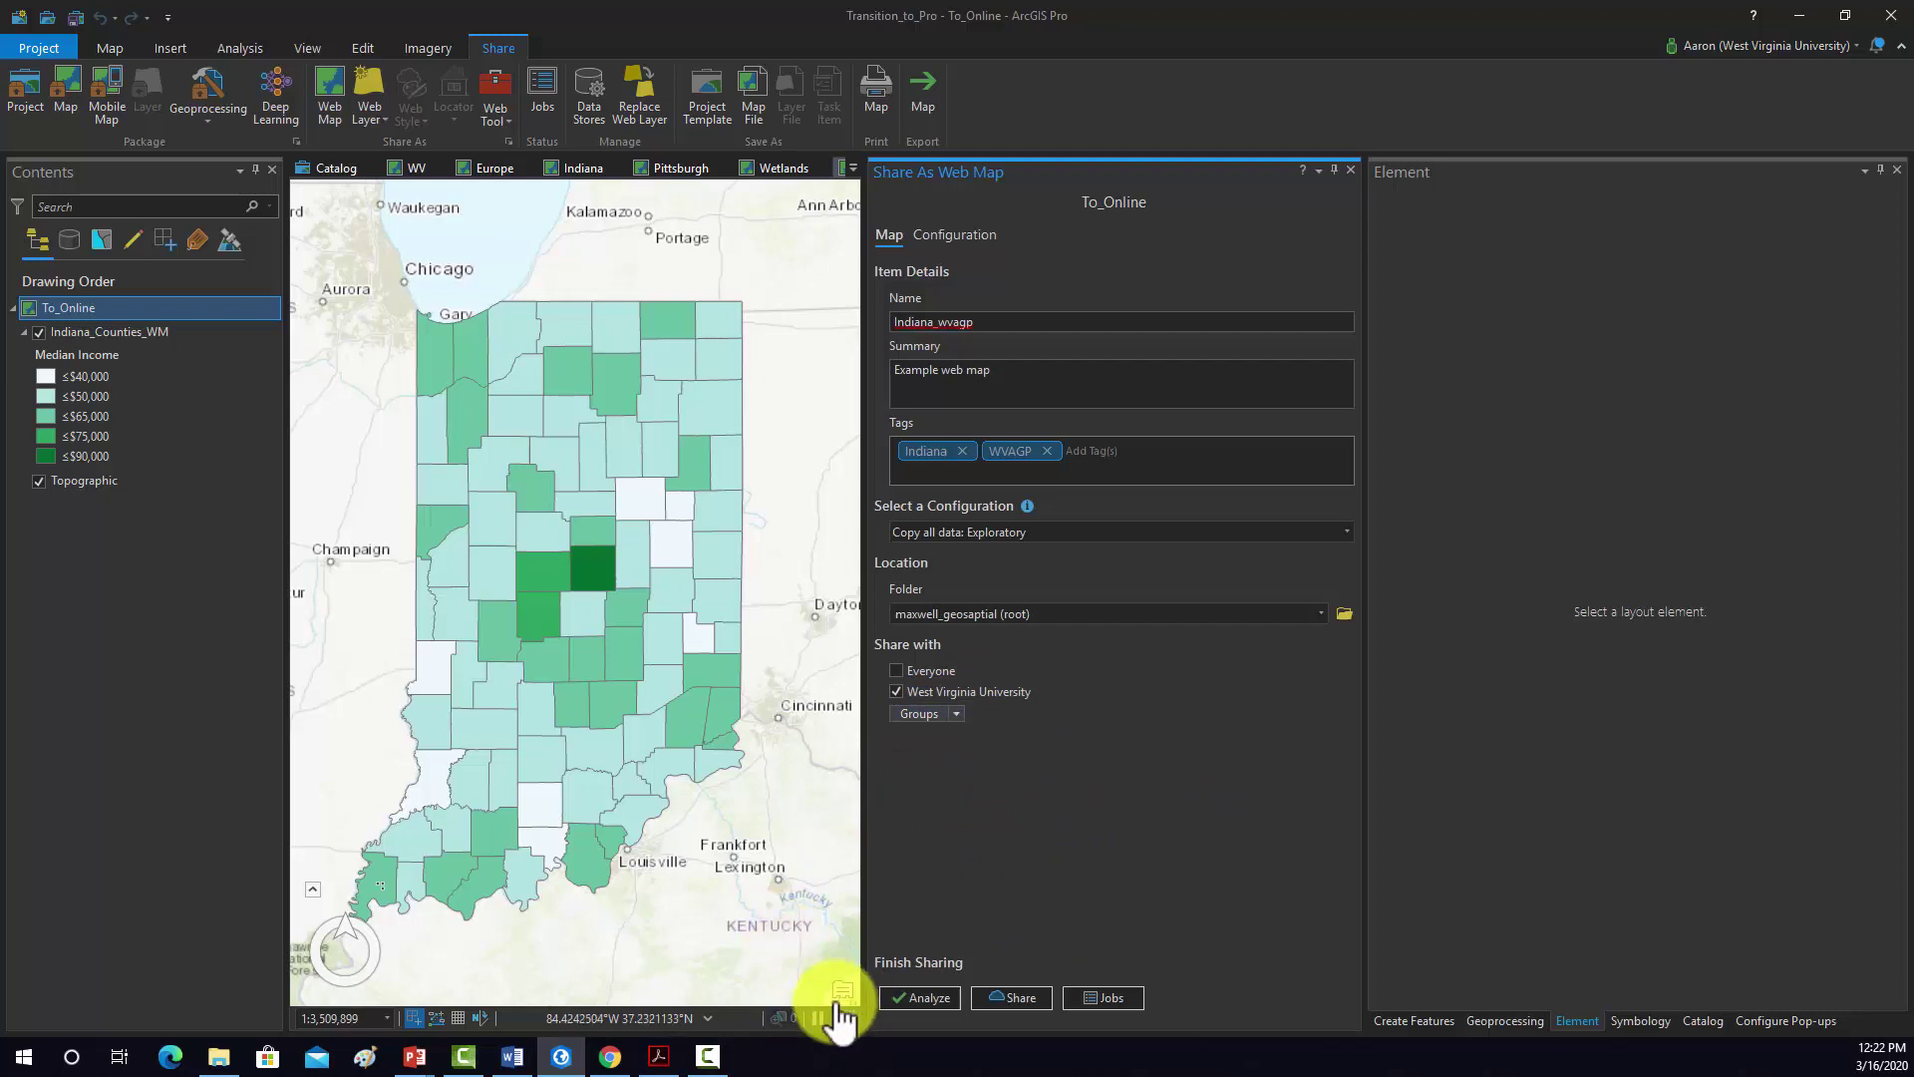
pyautogui.click(943, 236)
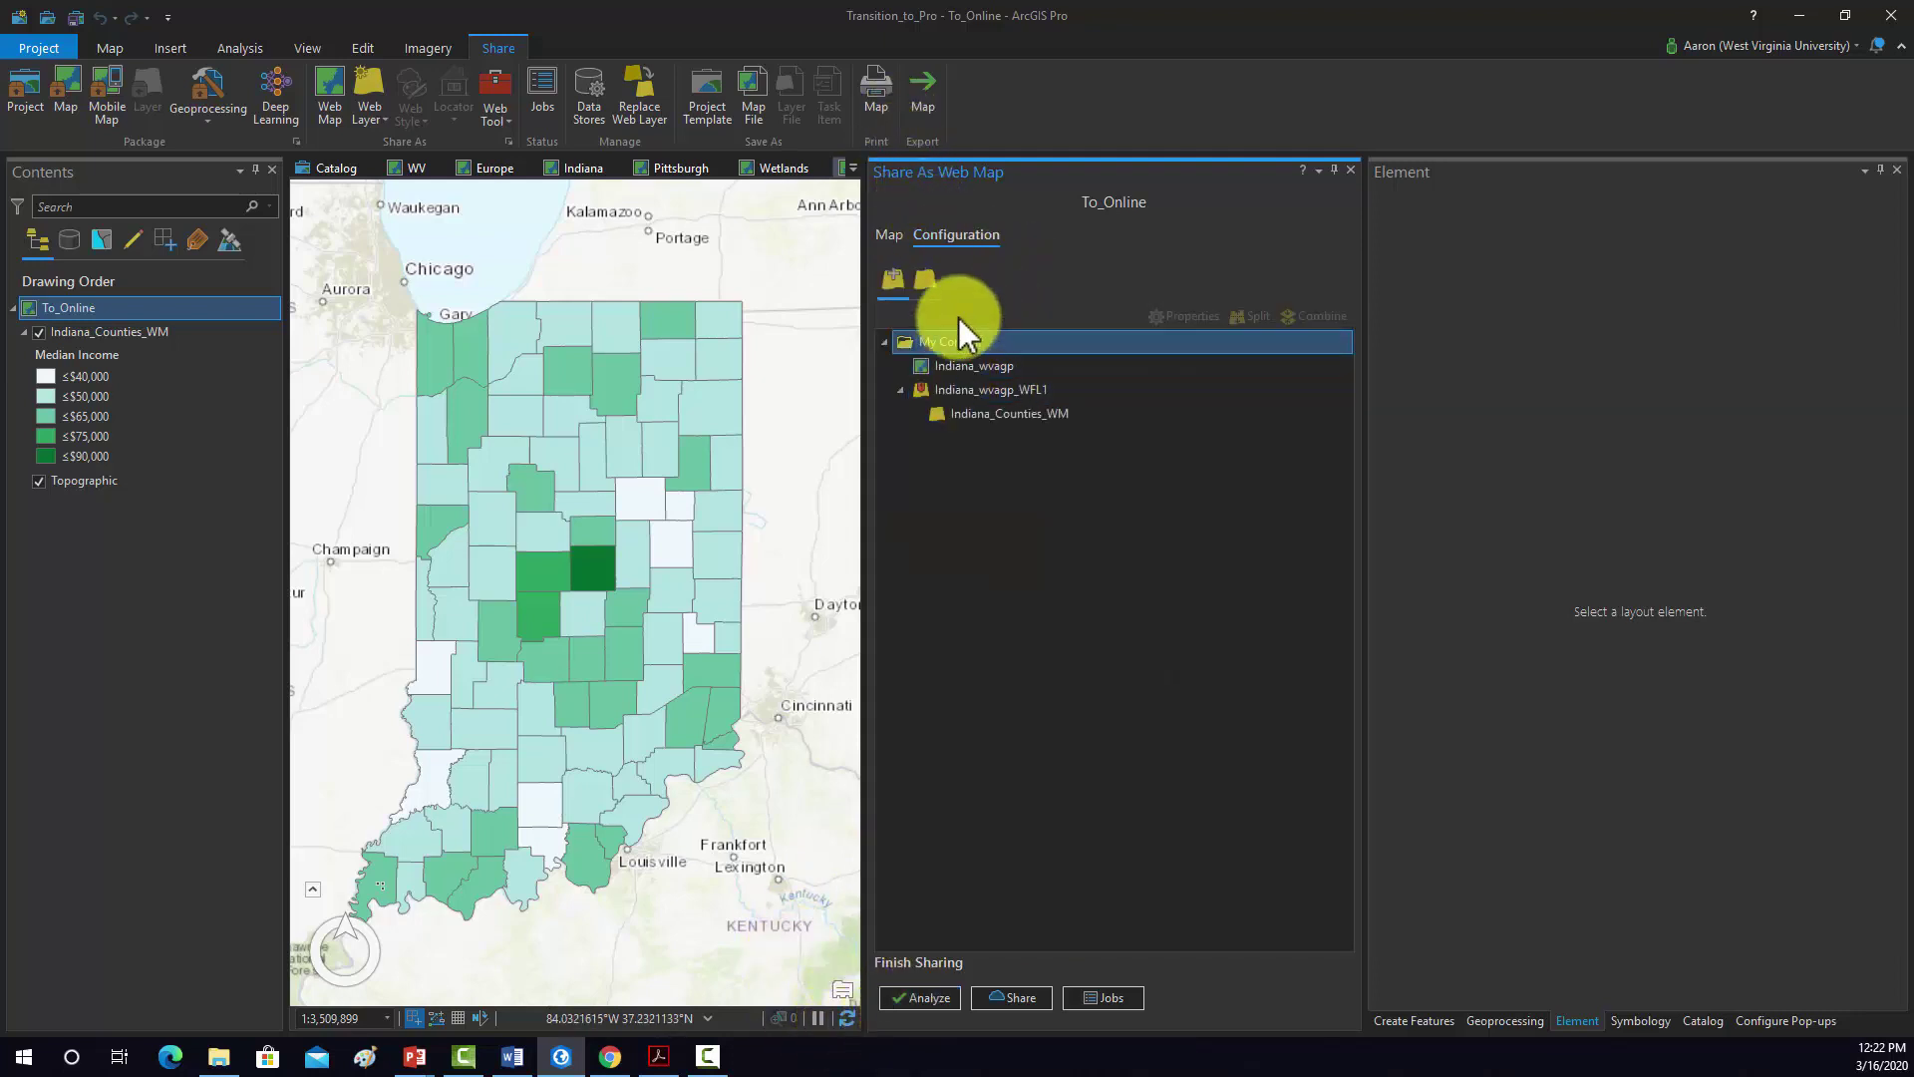
pyautogui.click(982, 411)
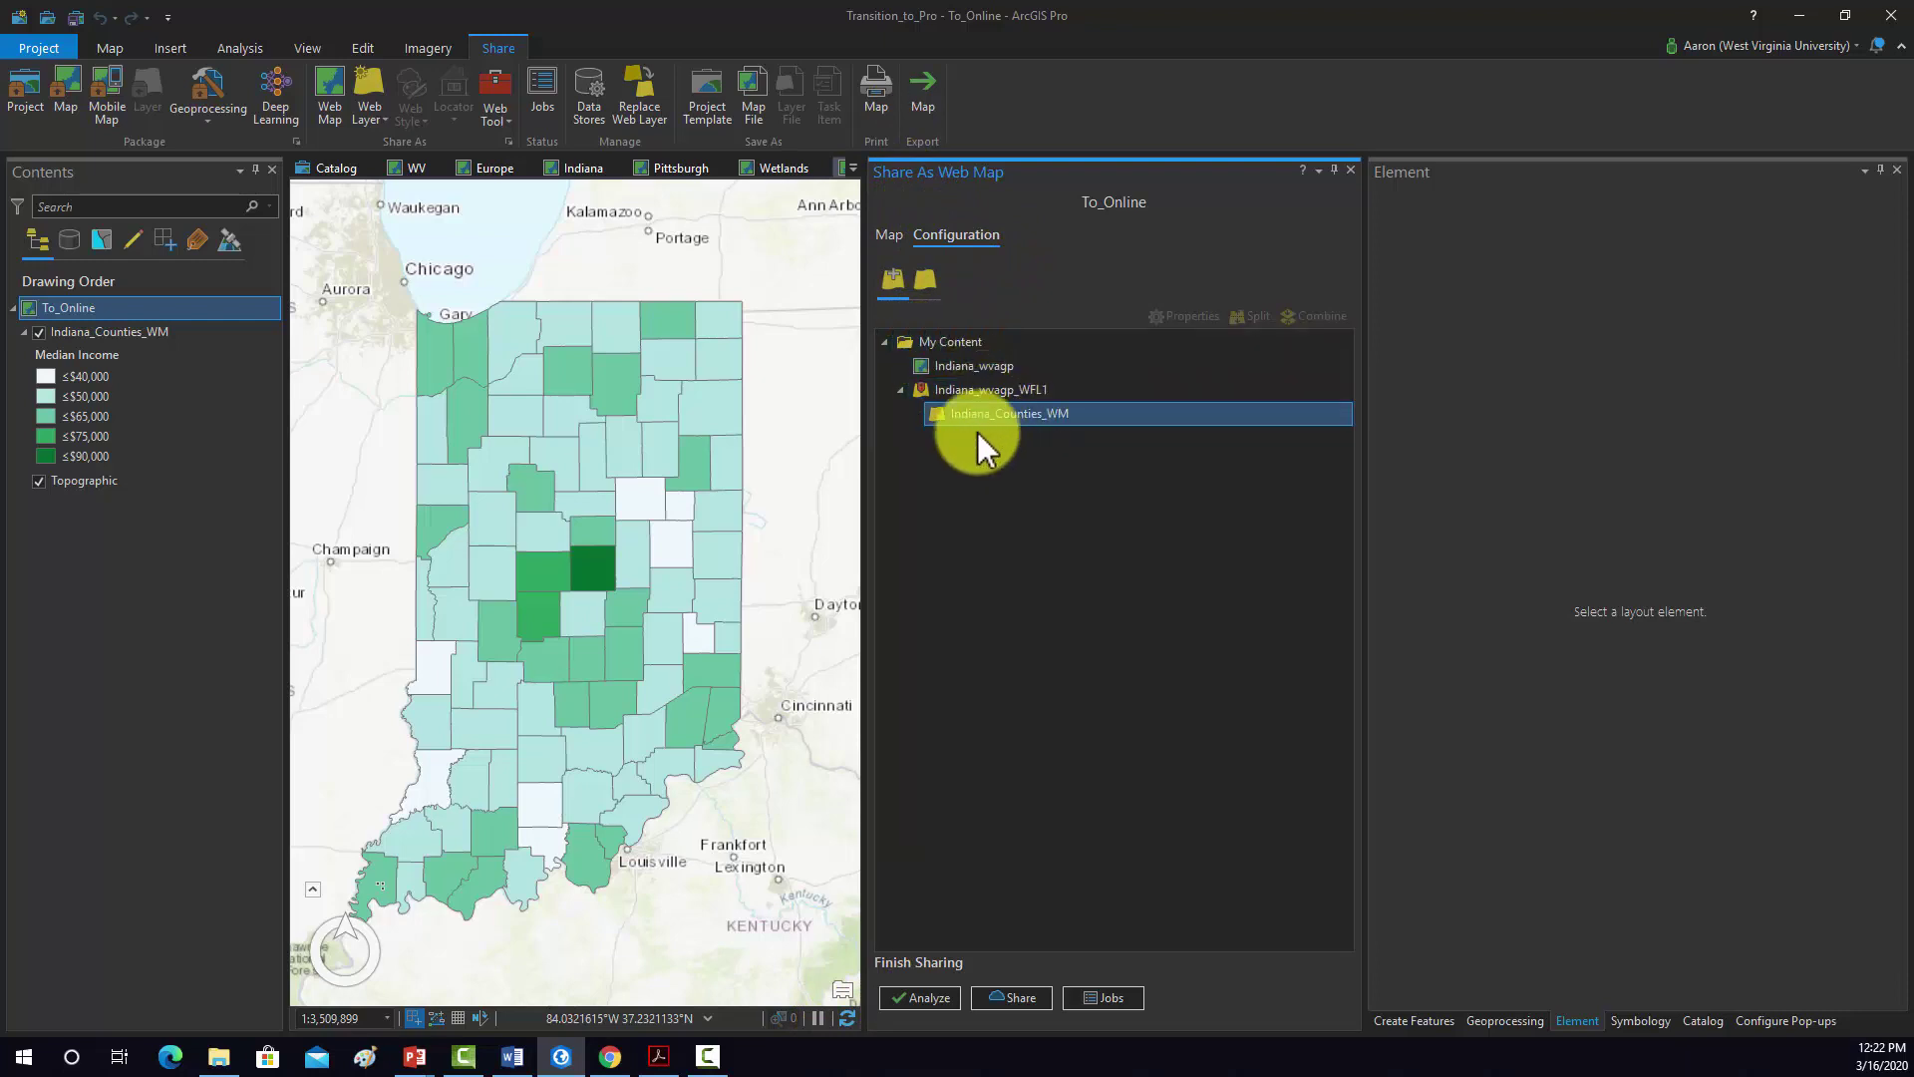
pyautogui.click(982, 365)
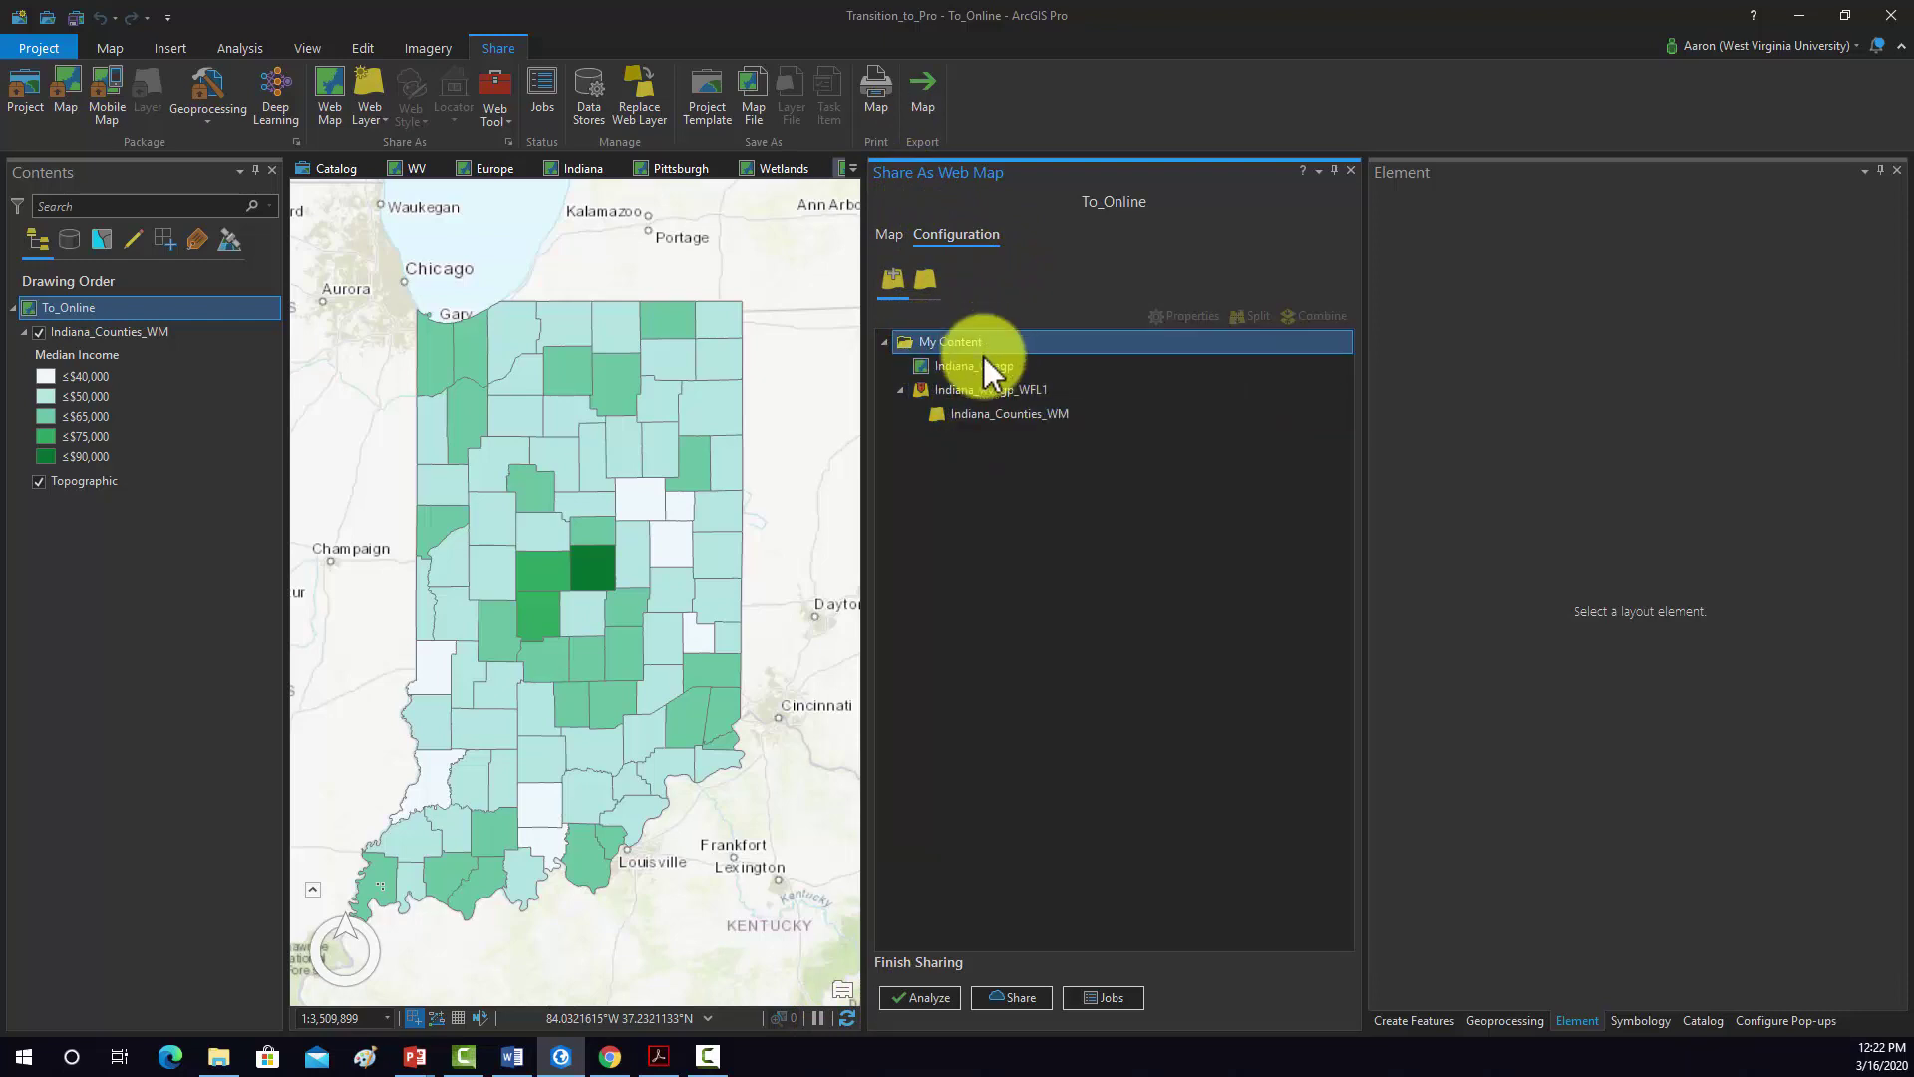
pyautogui.click(942, 390)
pyautogui.click(965, 341)
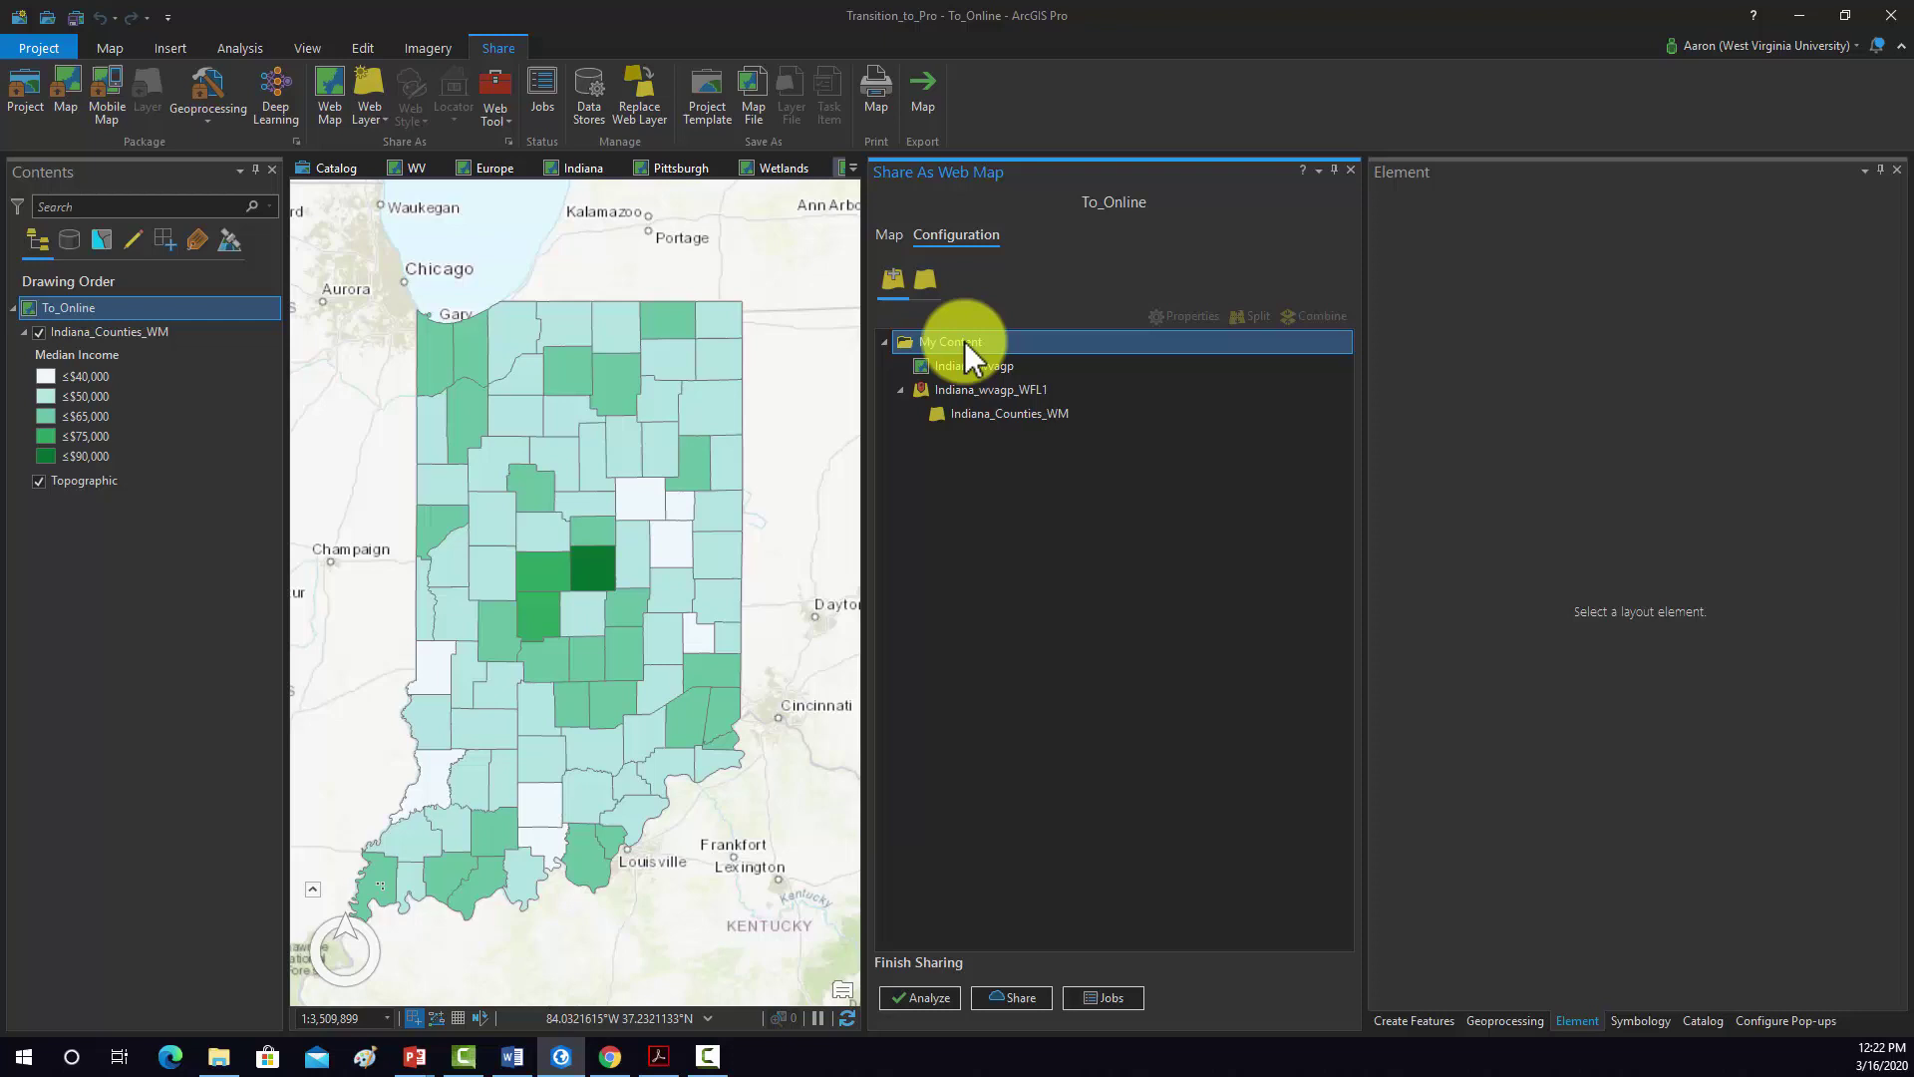
pyautogui.click(987, 362)
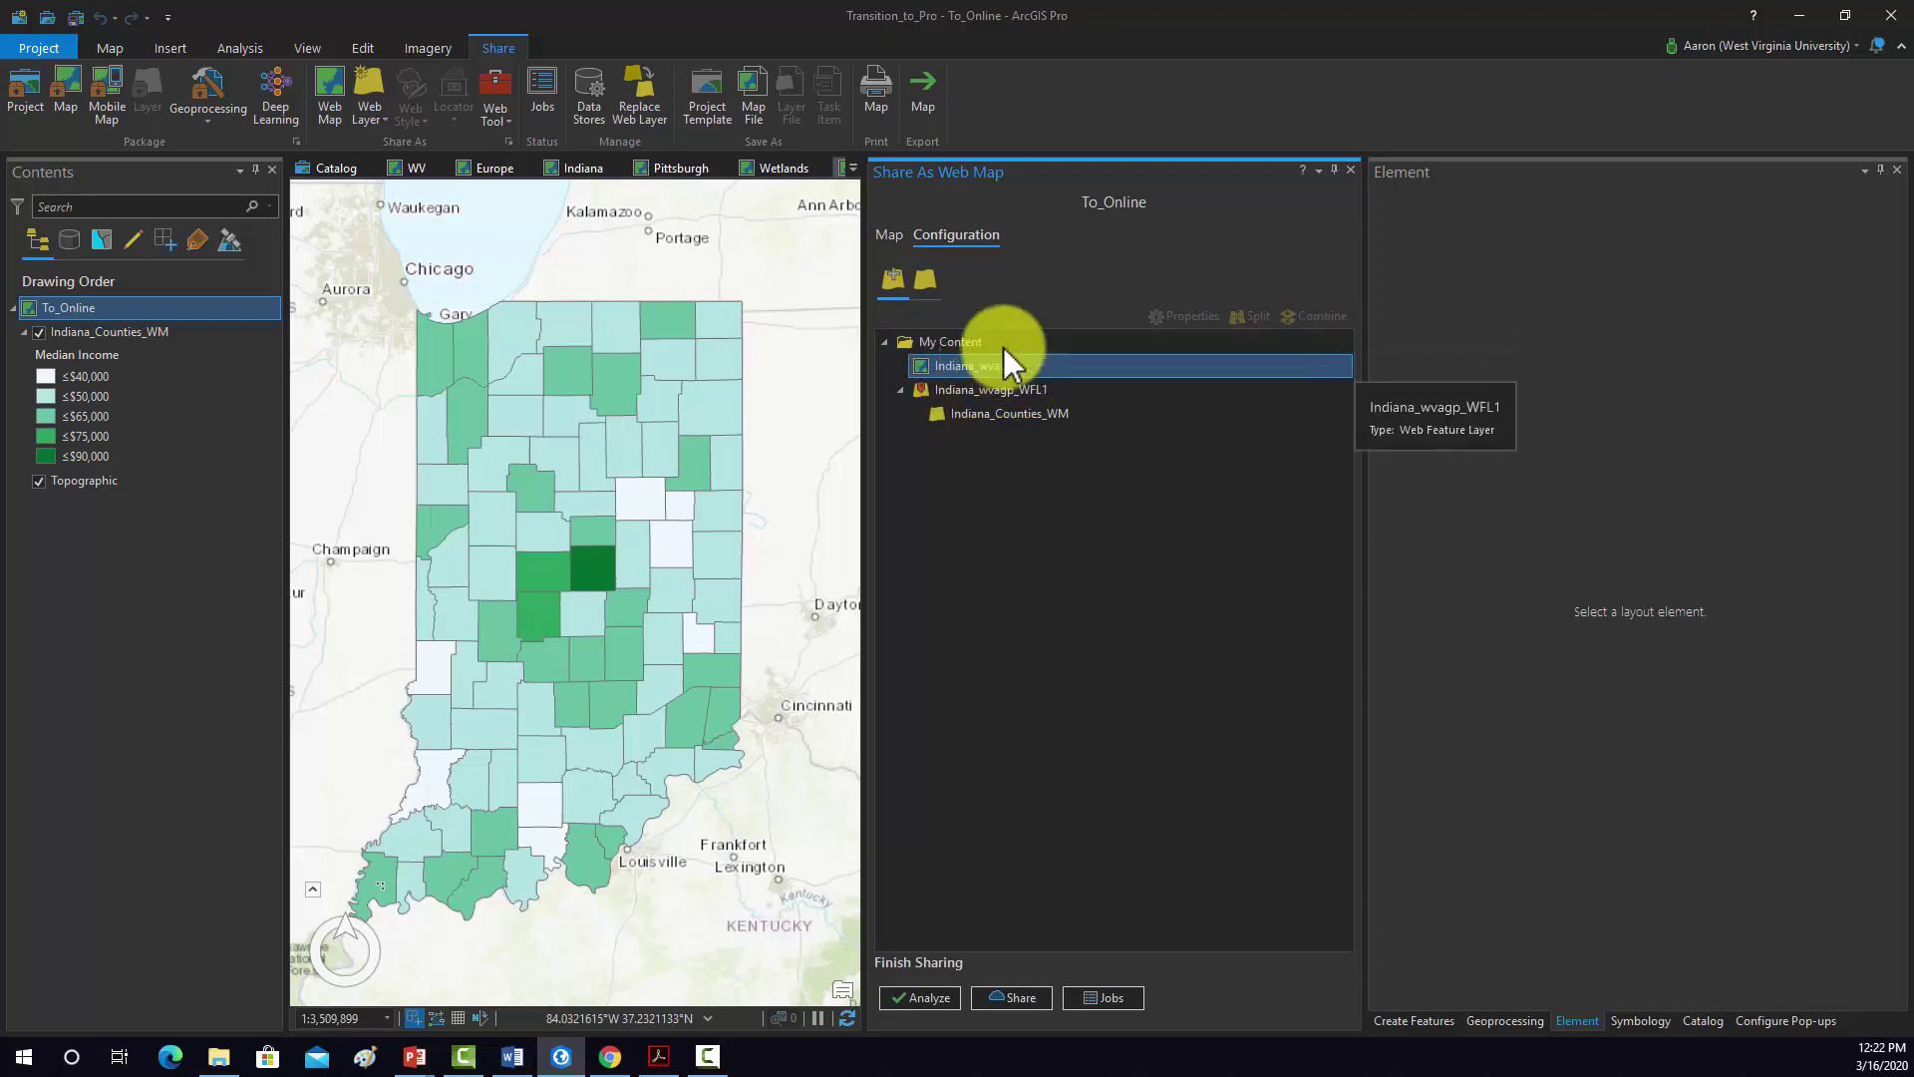
pyautogui.click(967, 390)
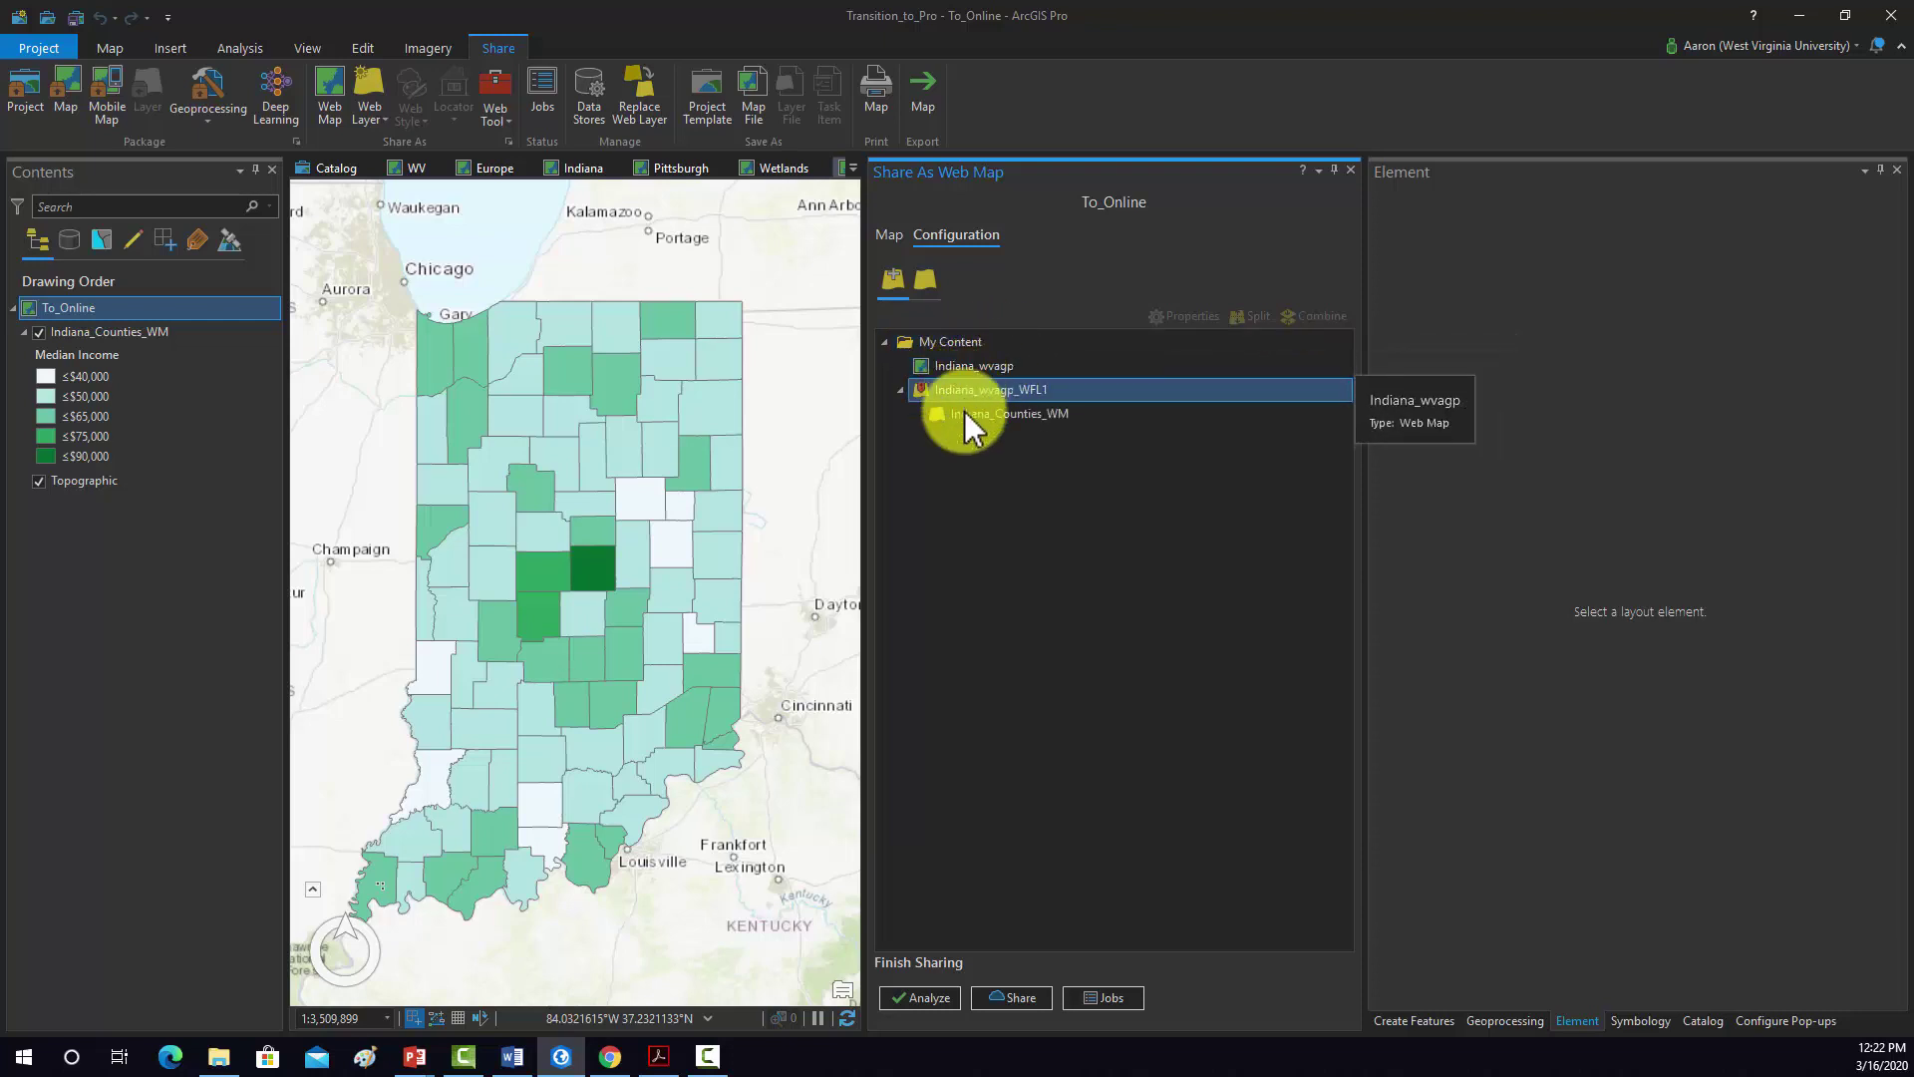
pyautogui.click(883, 238)
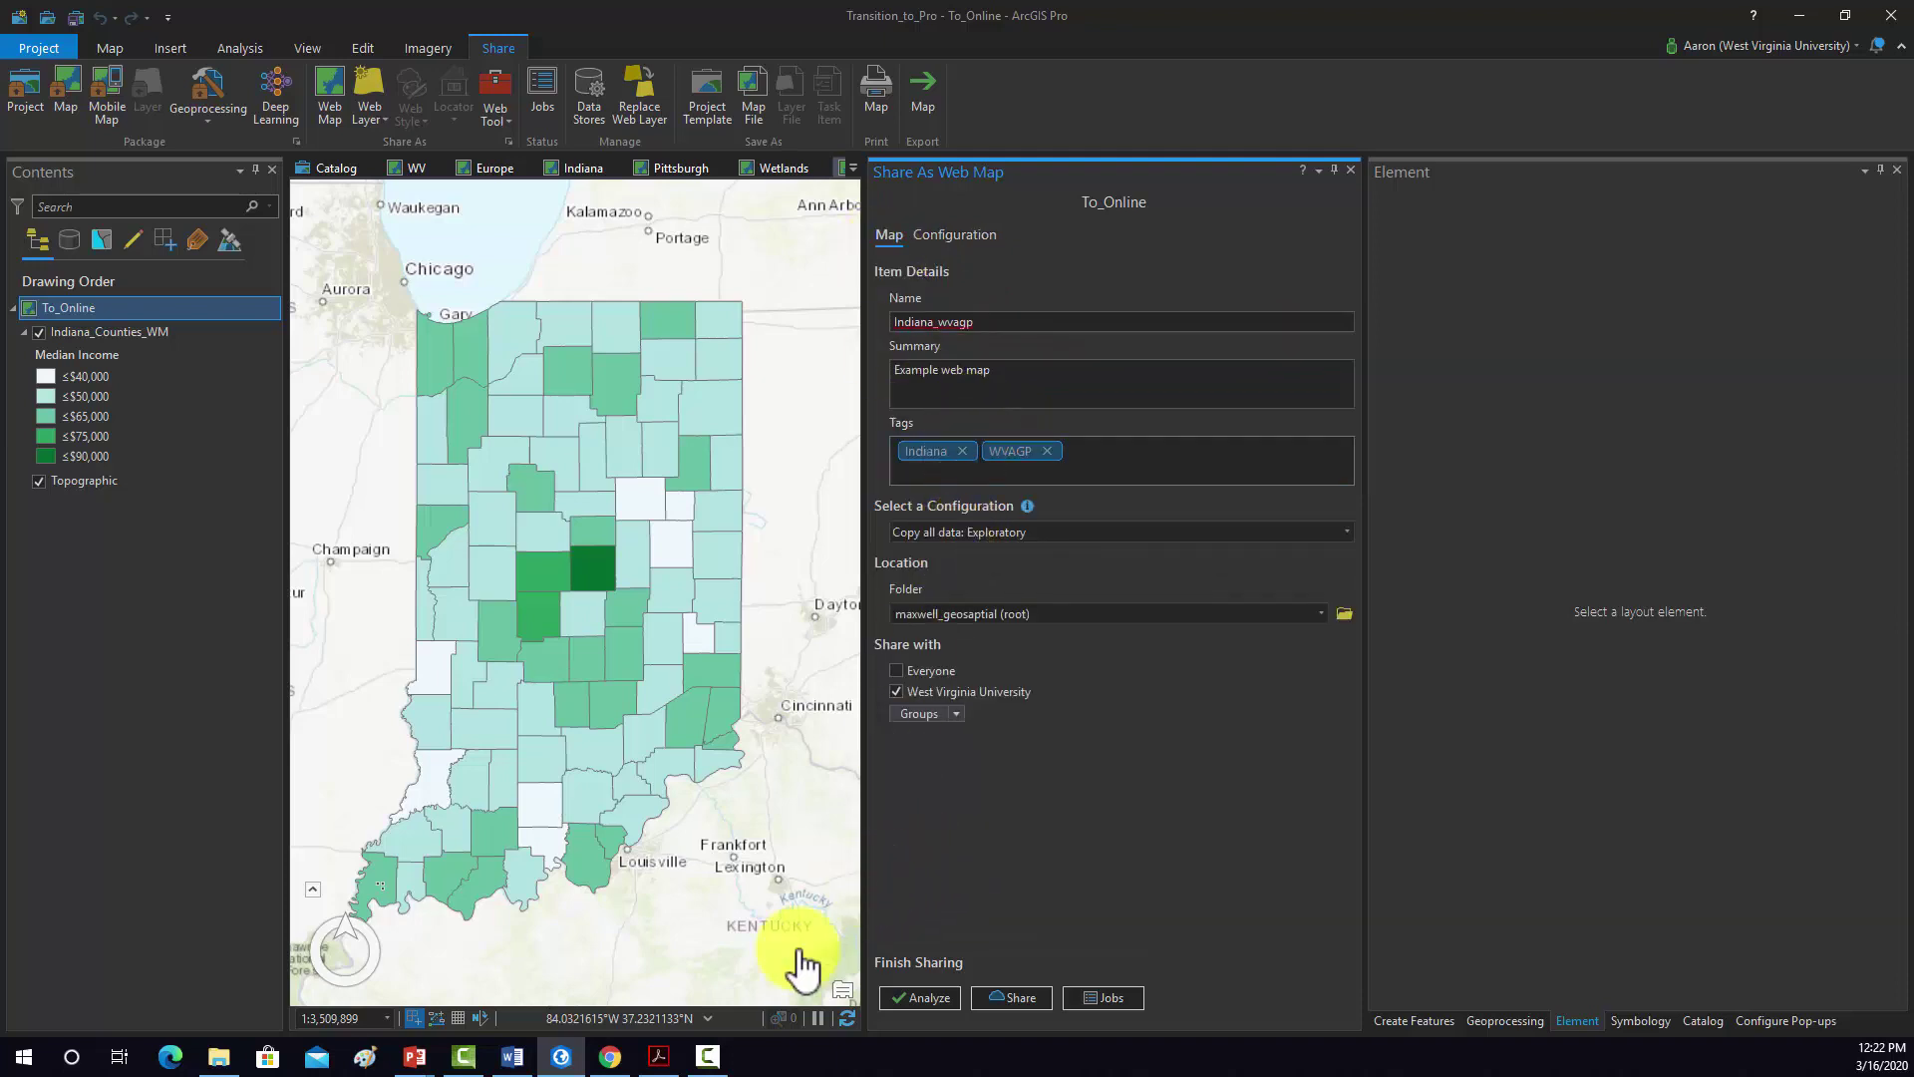
# Analyze the web map and review the 24041 missing feature template warning.
pyautogui.click(913, 996)
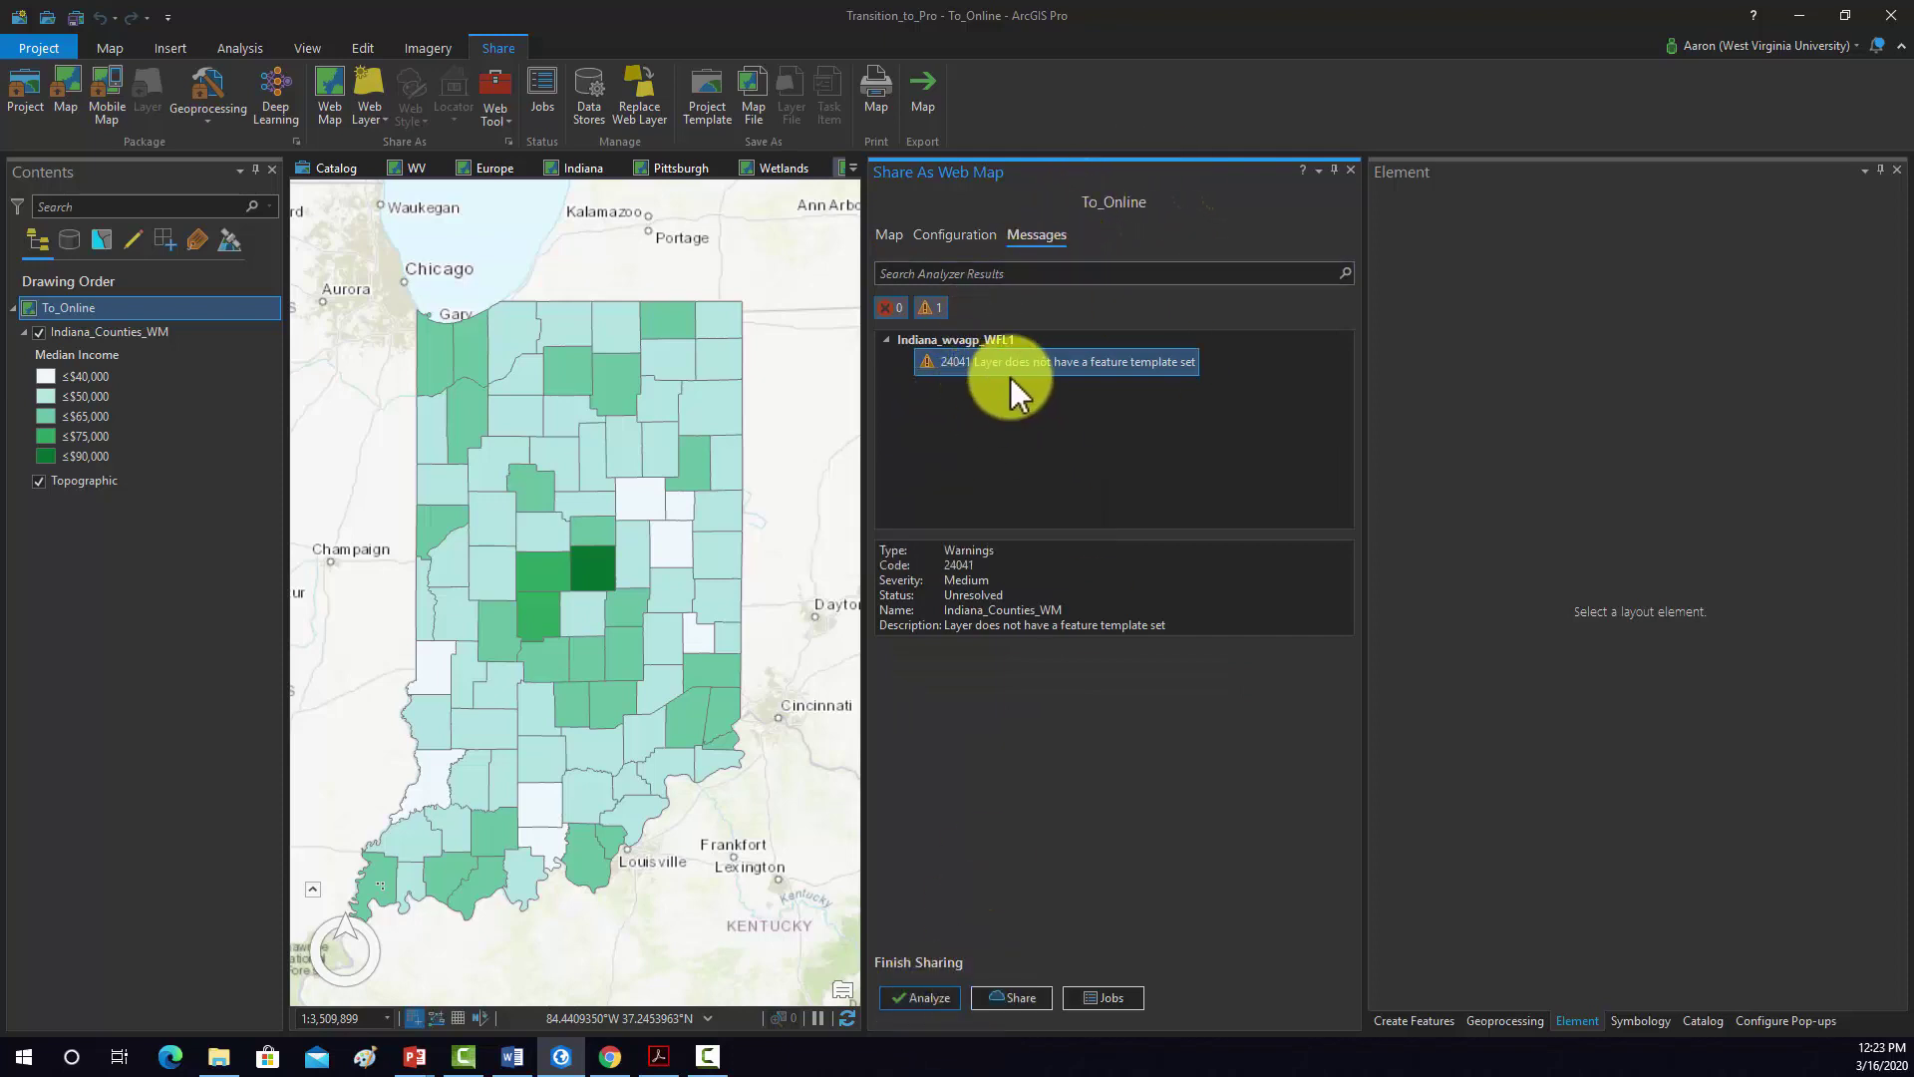
pyautogui.moveTo(1086, 371)
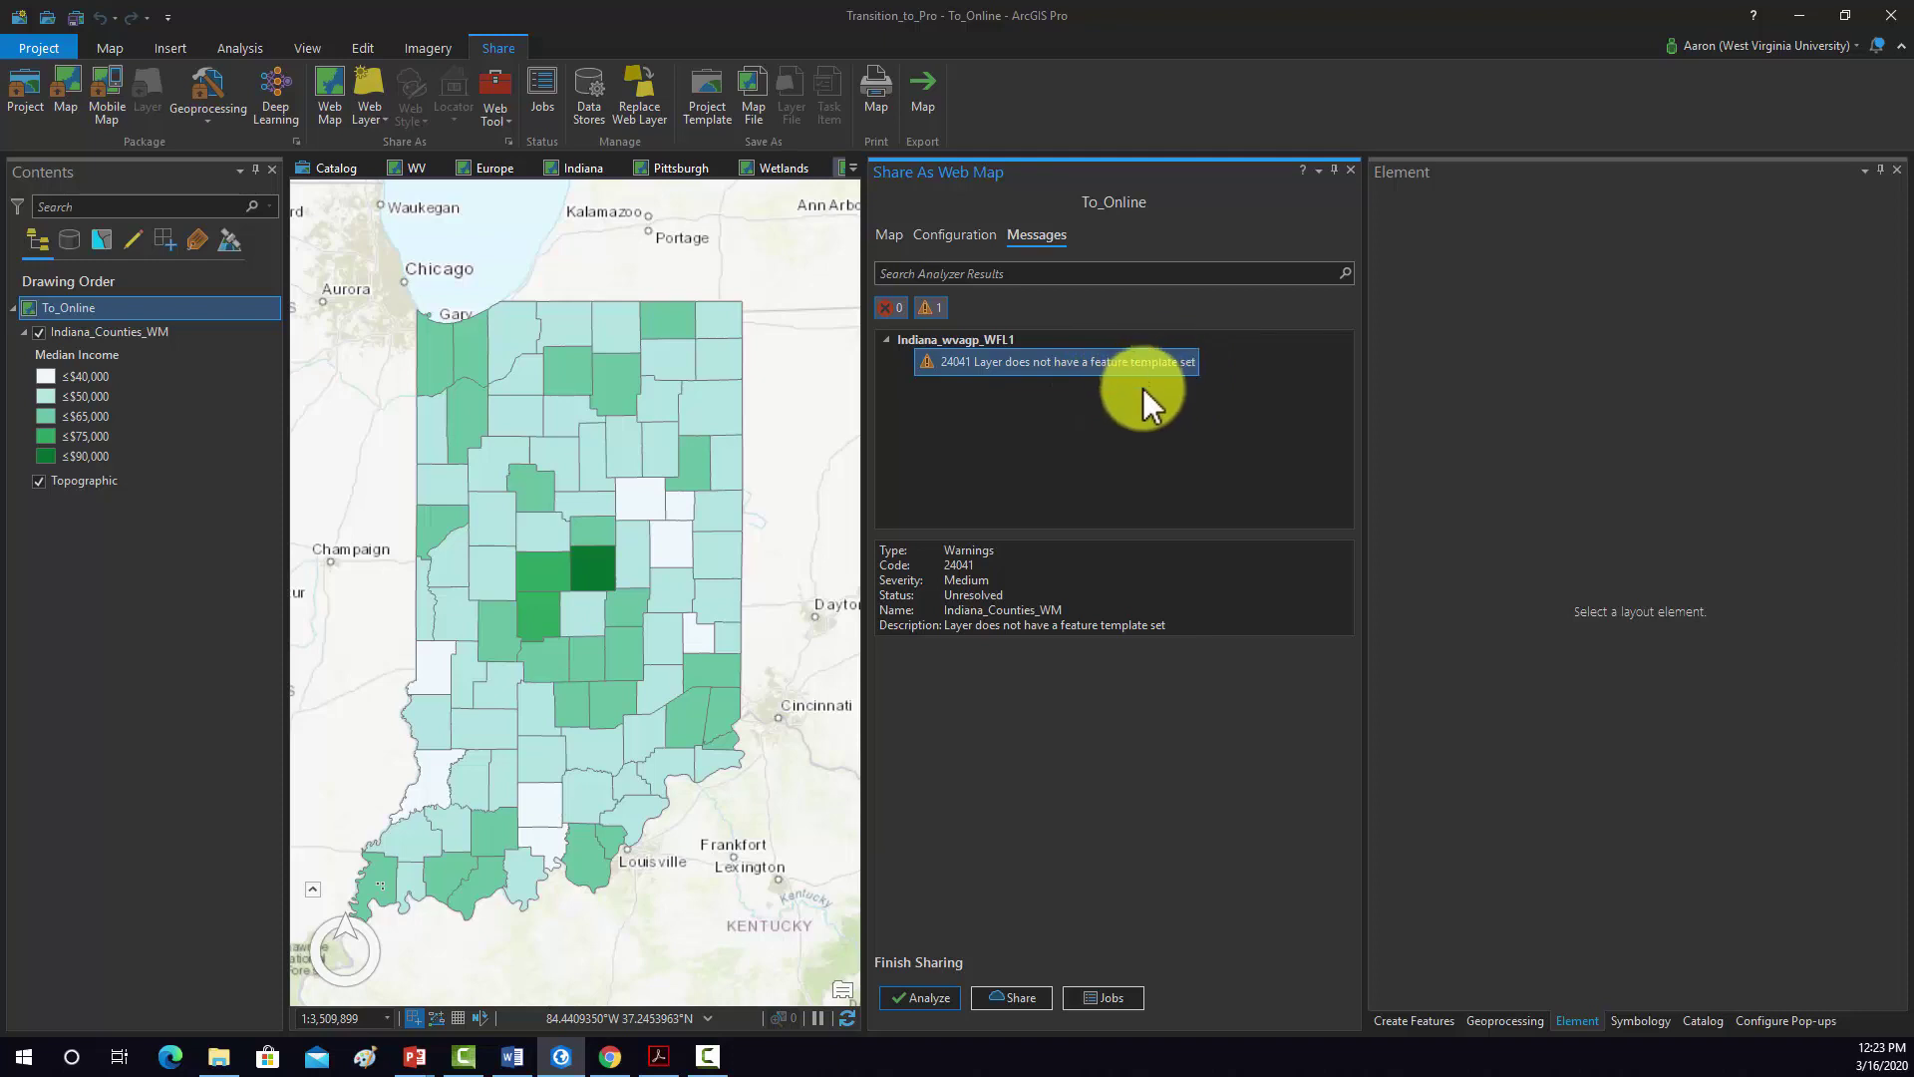
pyautogui.click(879, 234)
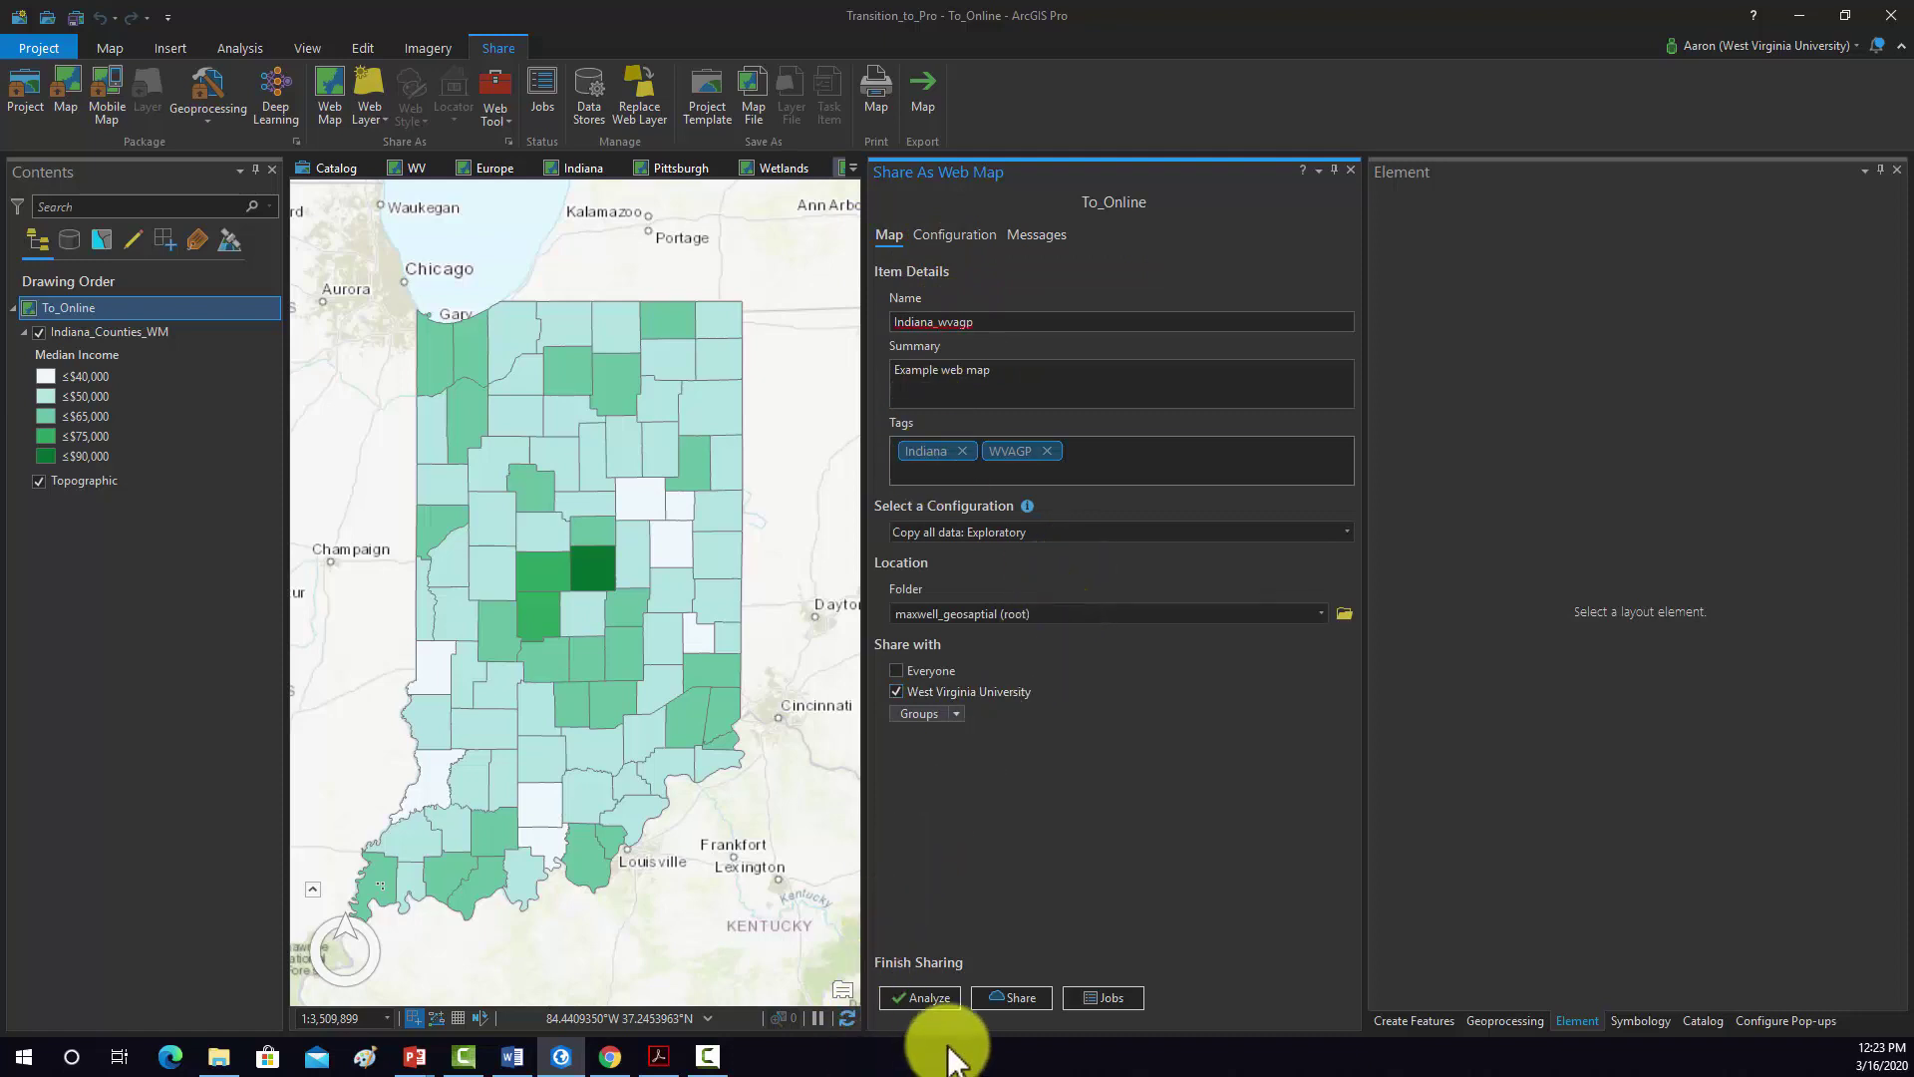
pyautogui.click(1012, 997)
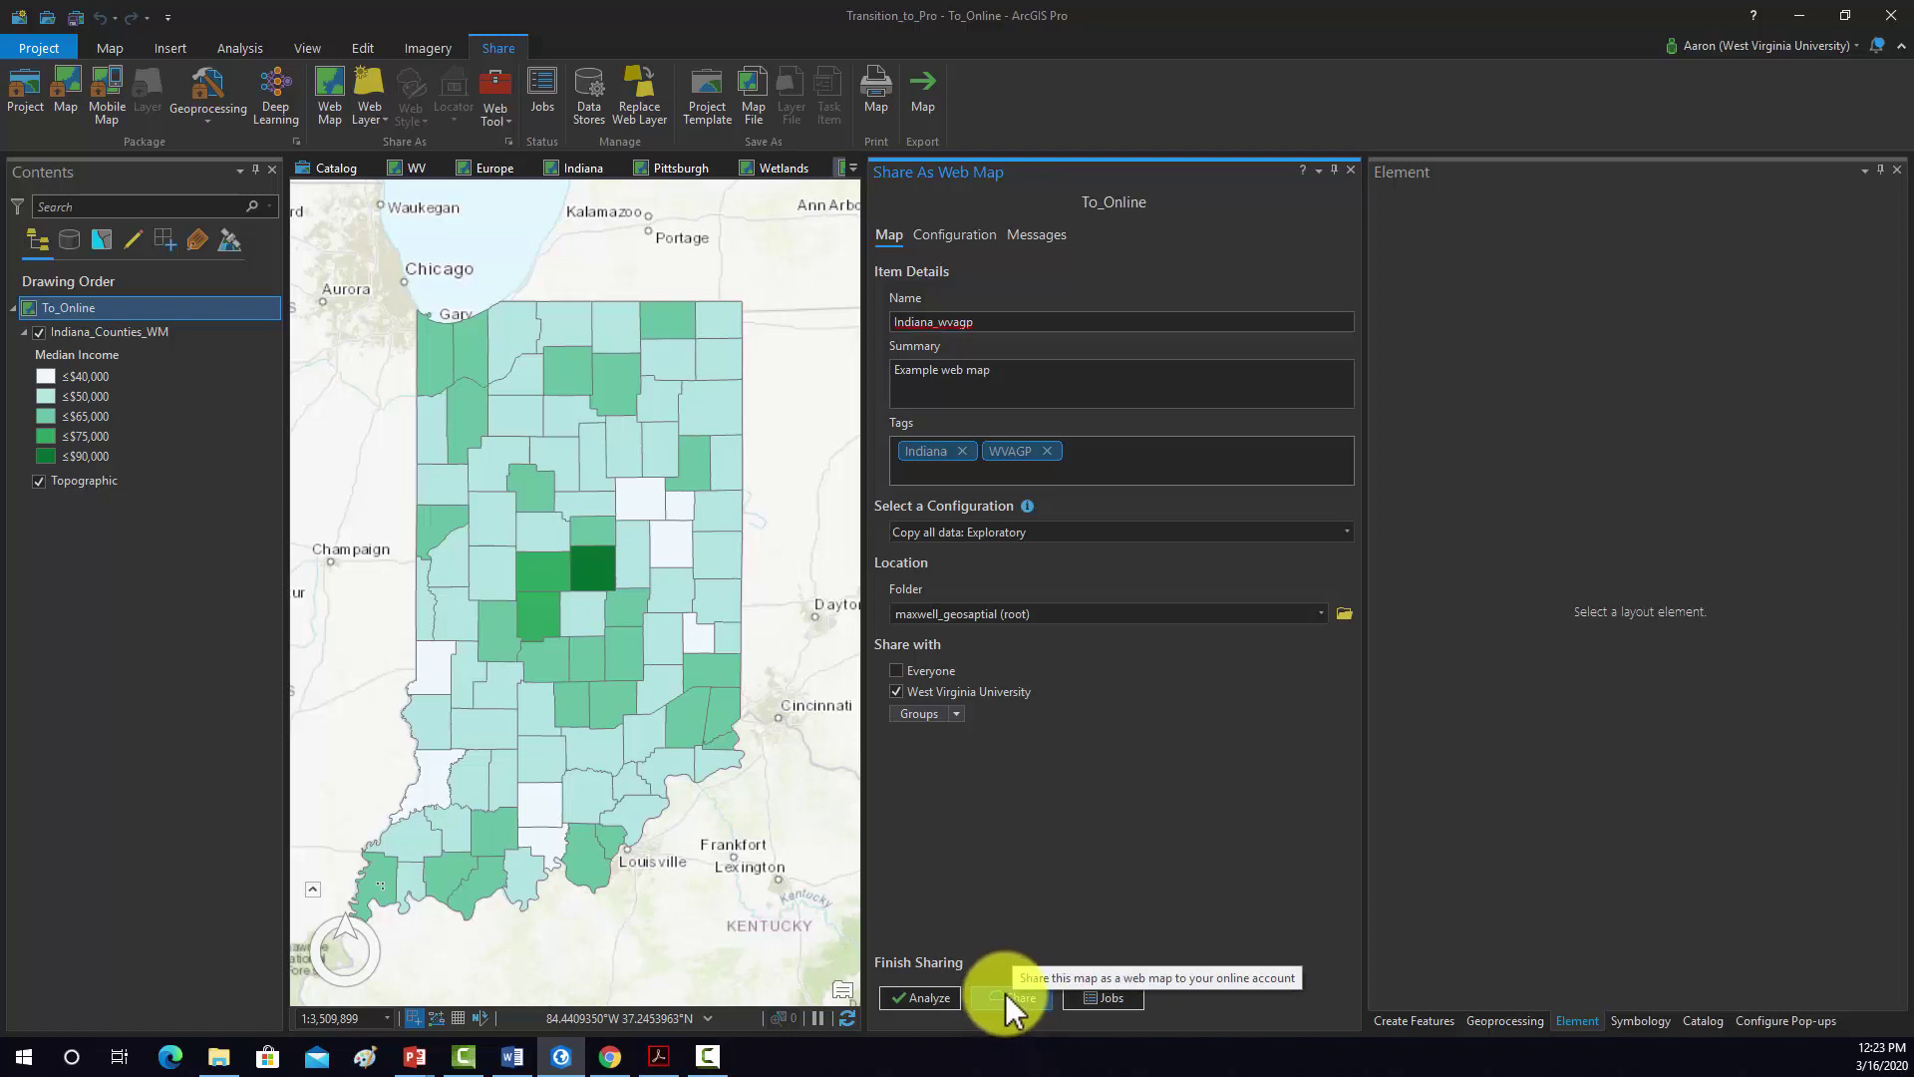
# Share the Indiana_wvagp web map to the ArcGIS Online account.
pyautogui.click(1005, 993)
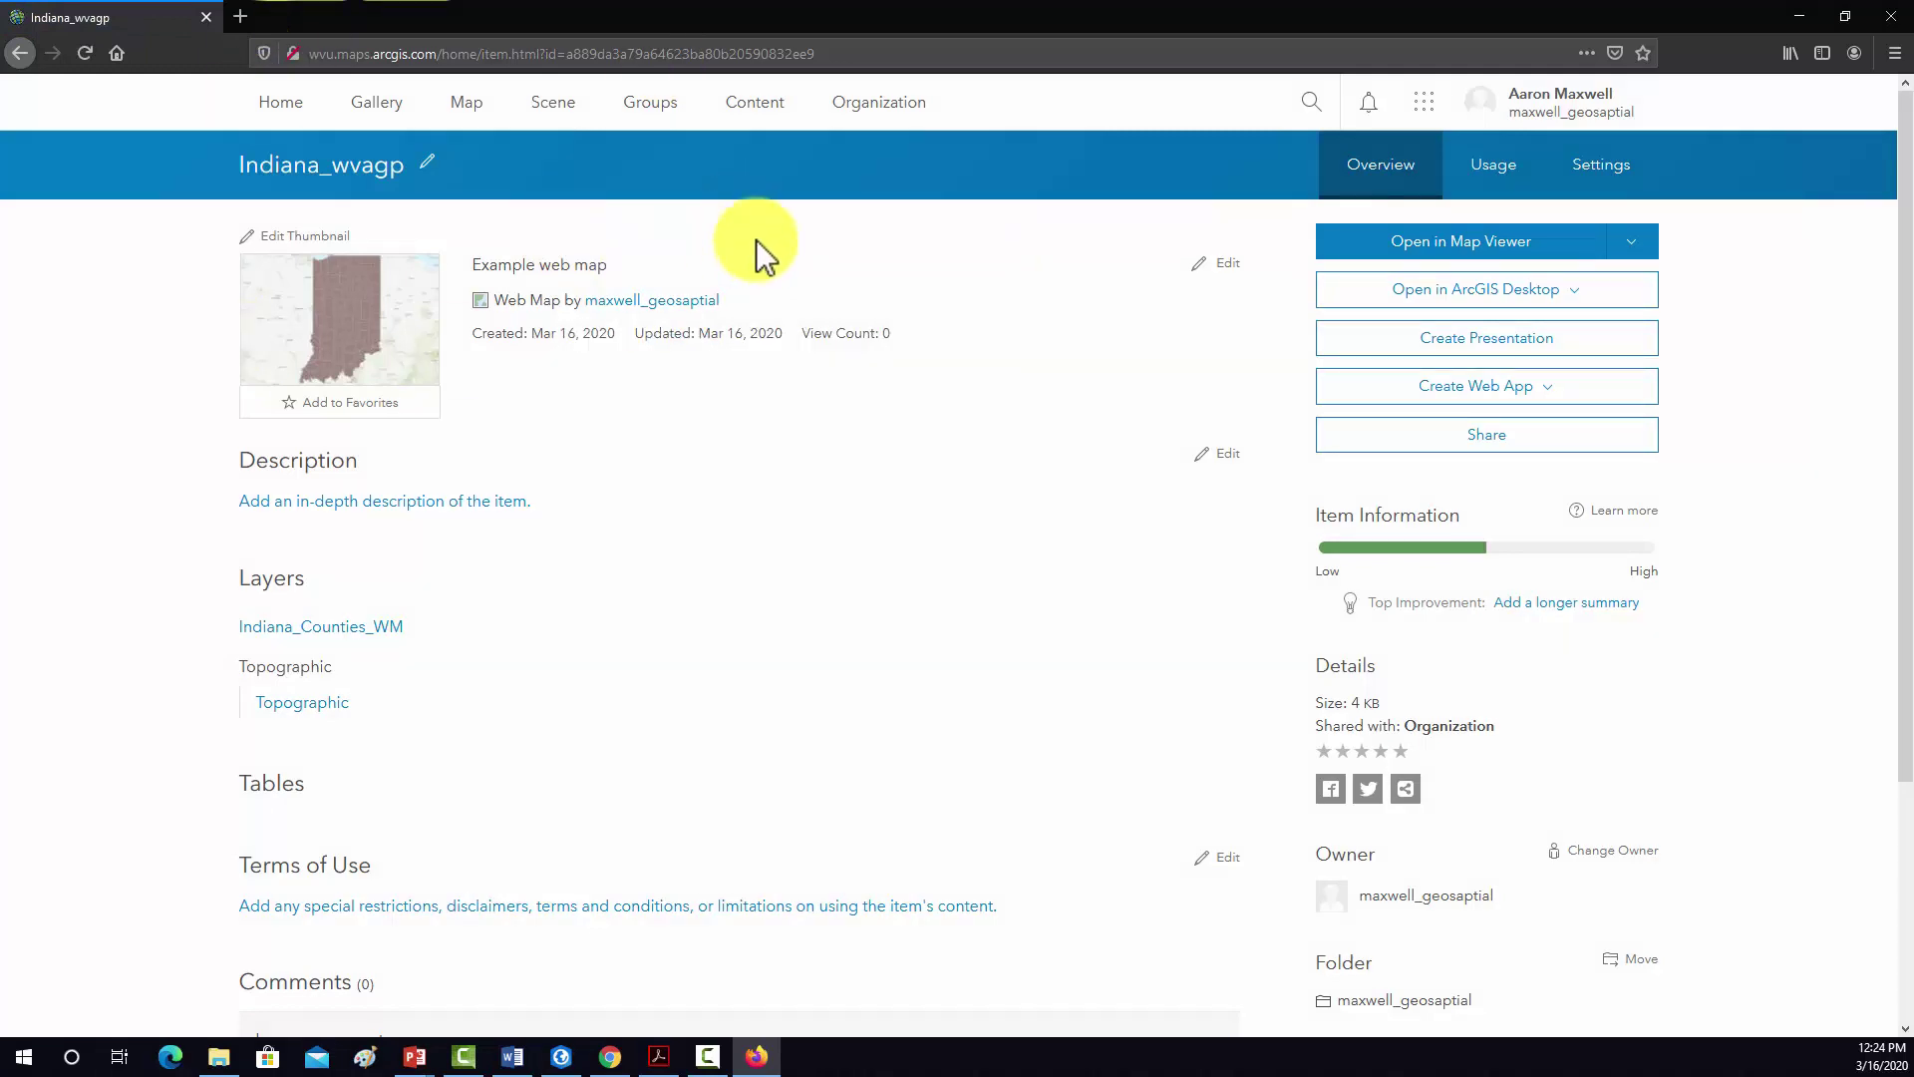
# From My Content, open the Indiana_wvagp item page and list the Create Web App options.
pyautogui.click(743, 105)
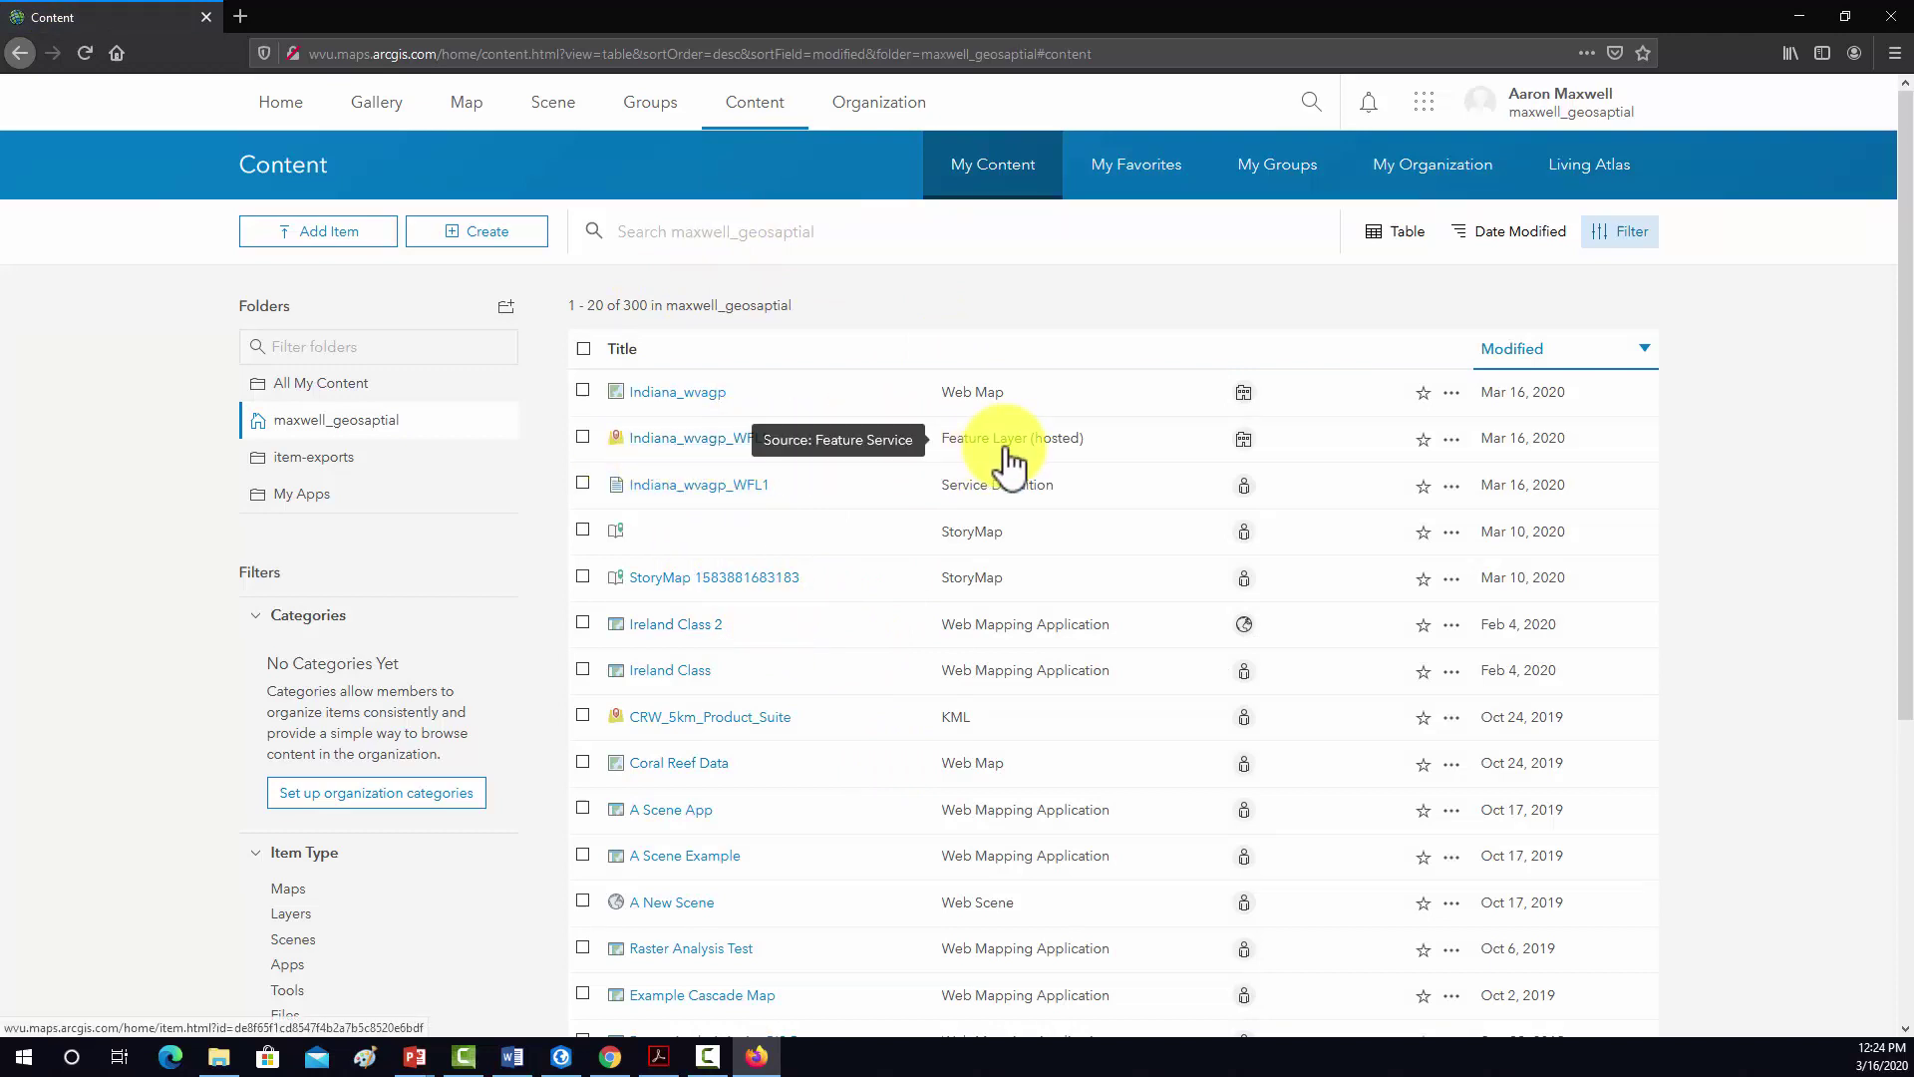
pyautogui.click(691, 399)
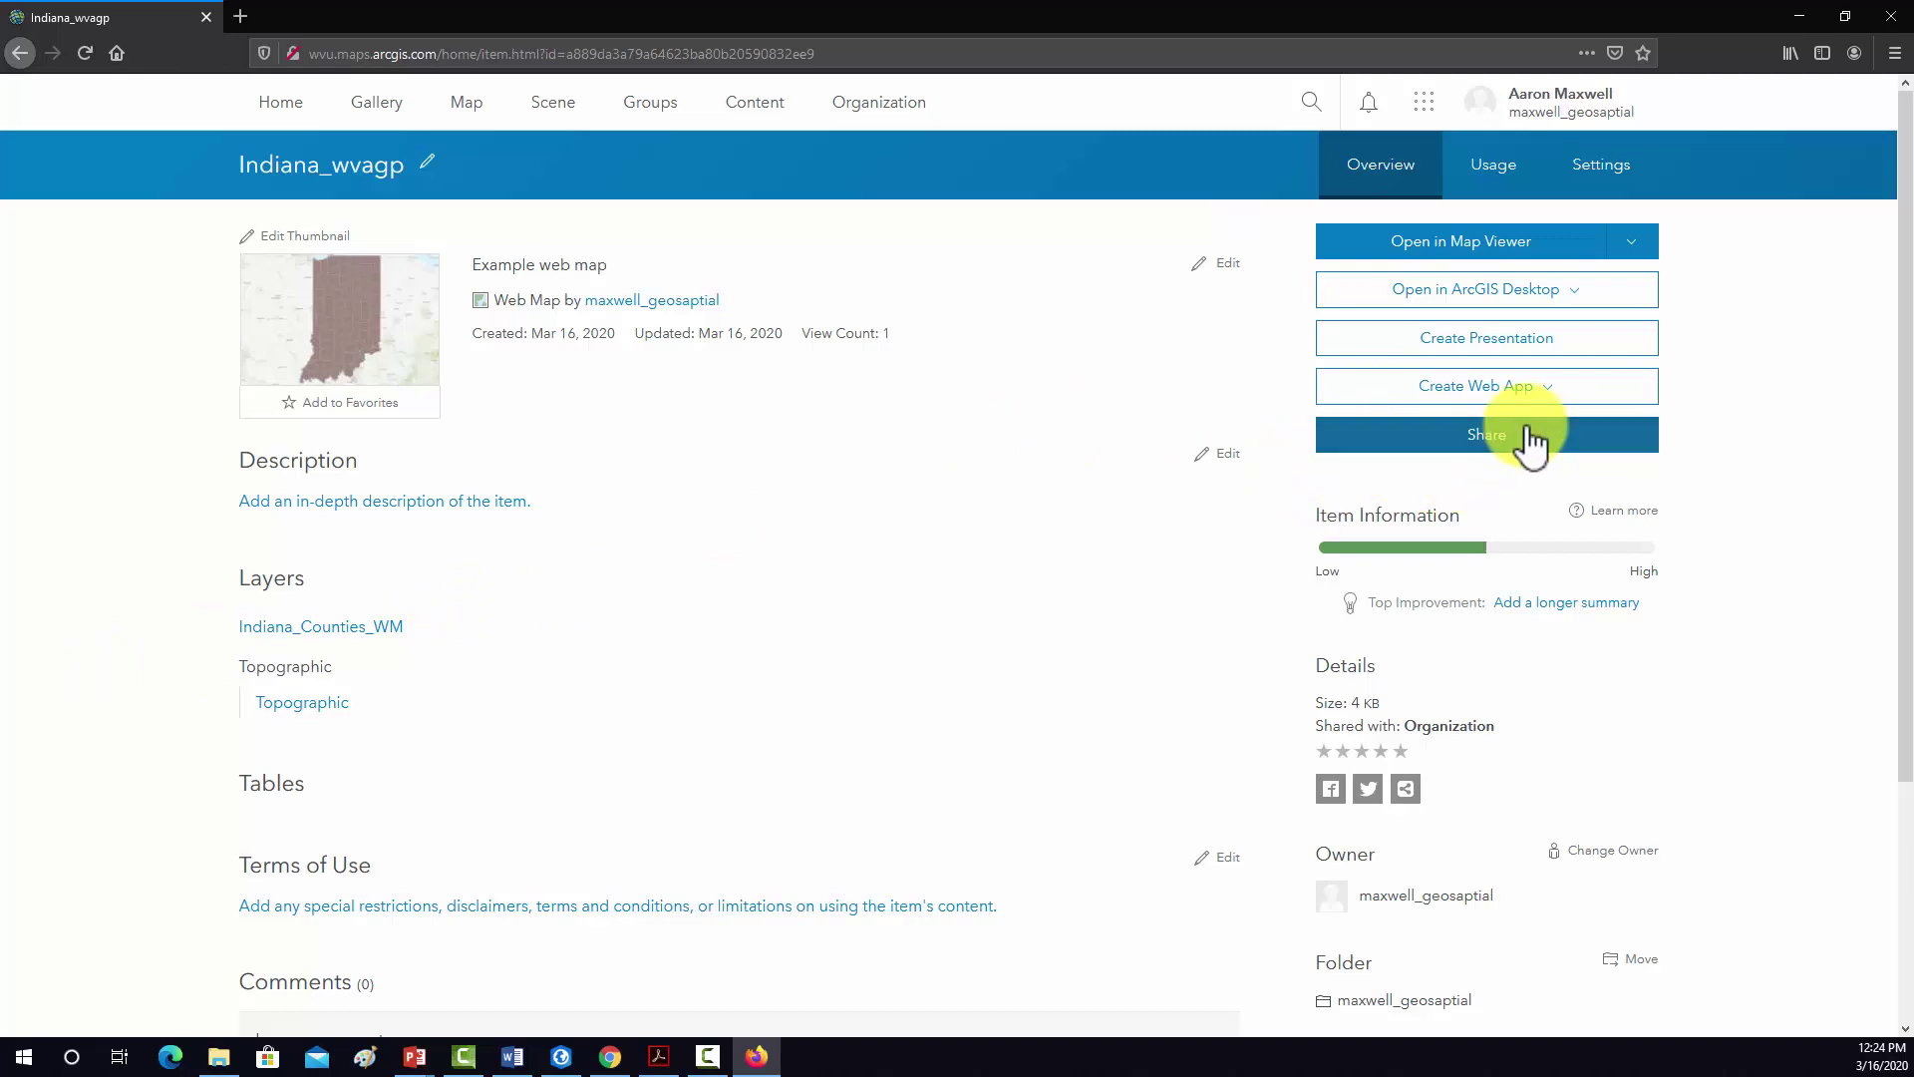
pyautogui.click(1548, 395)
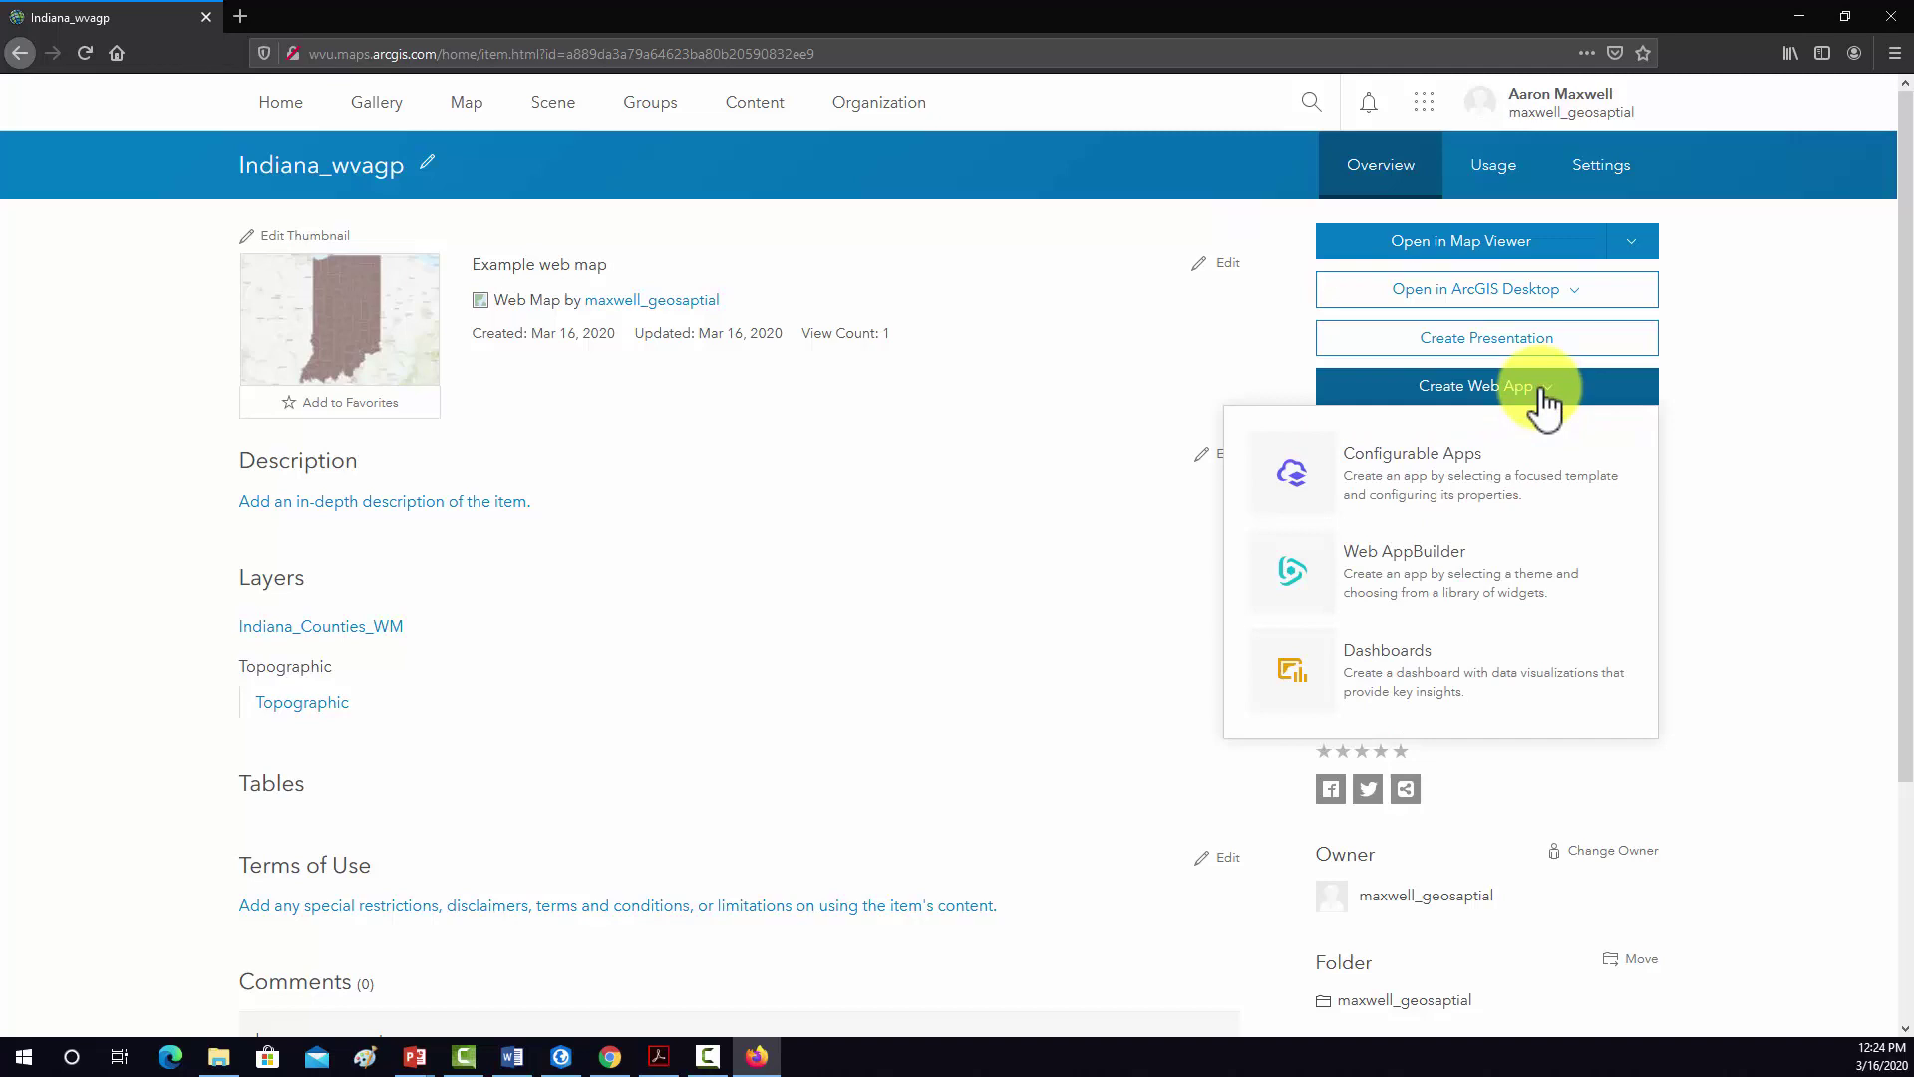
# Create a Basic Viewer configurable app titled Indiana_wvagp with tags Indiana and WVAGP.
pyautogui.click(1425, 479)
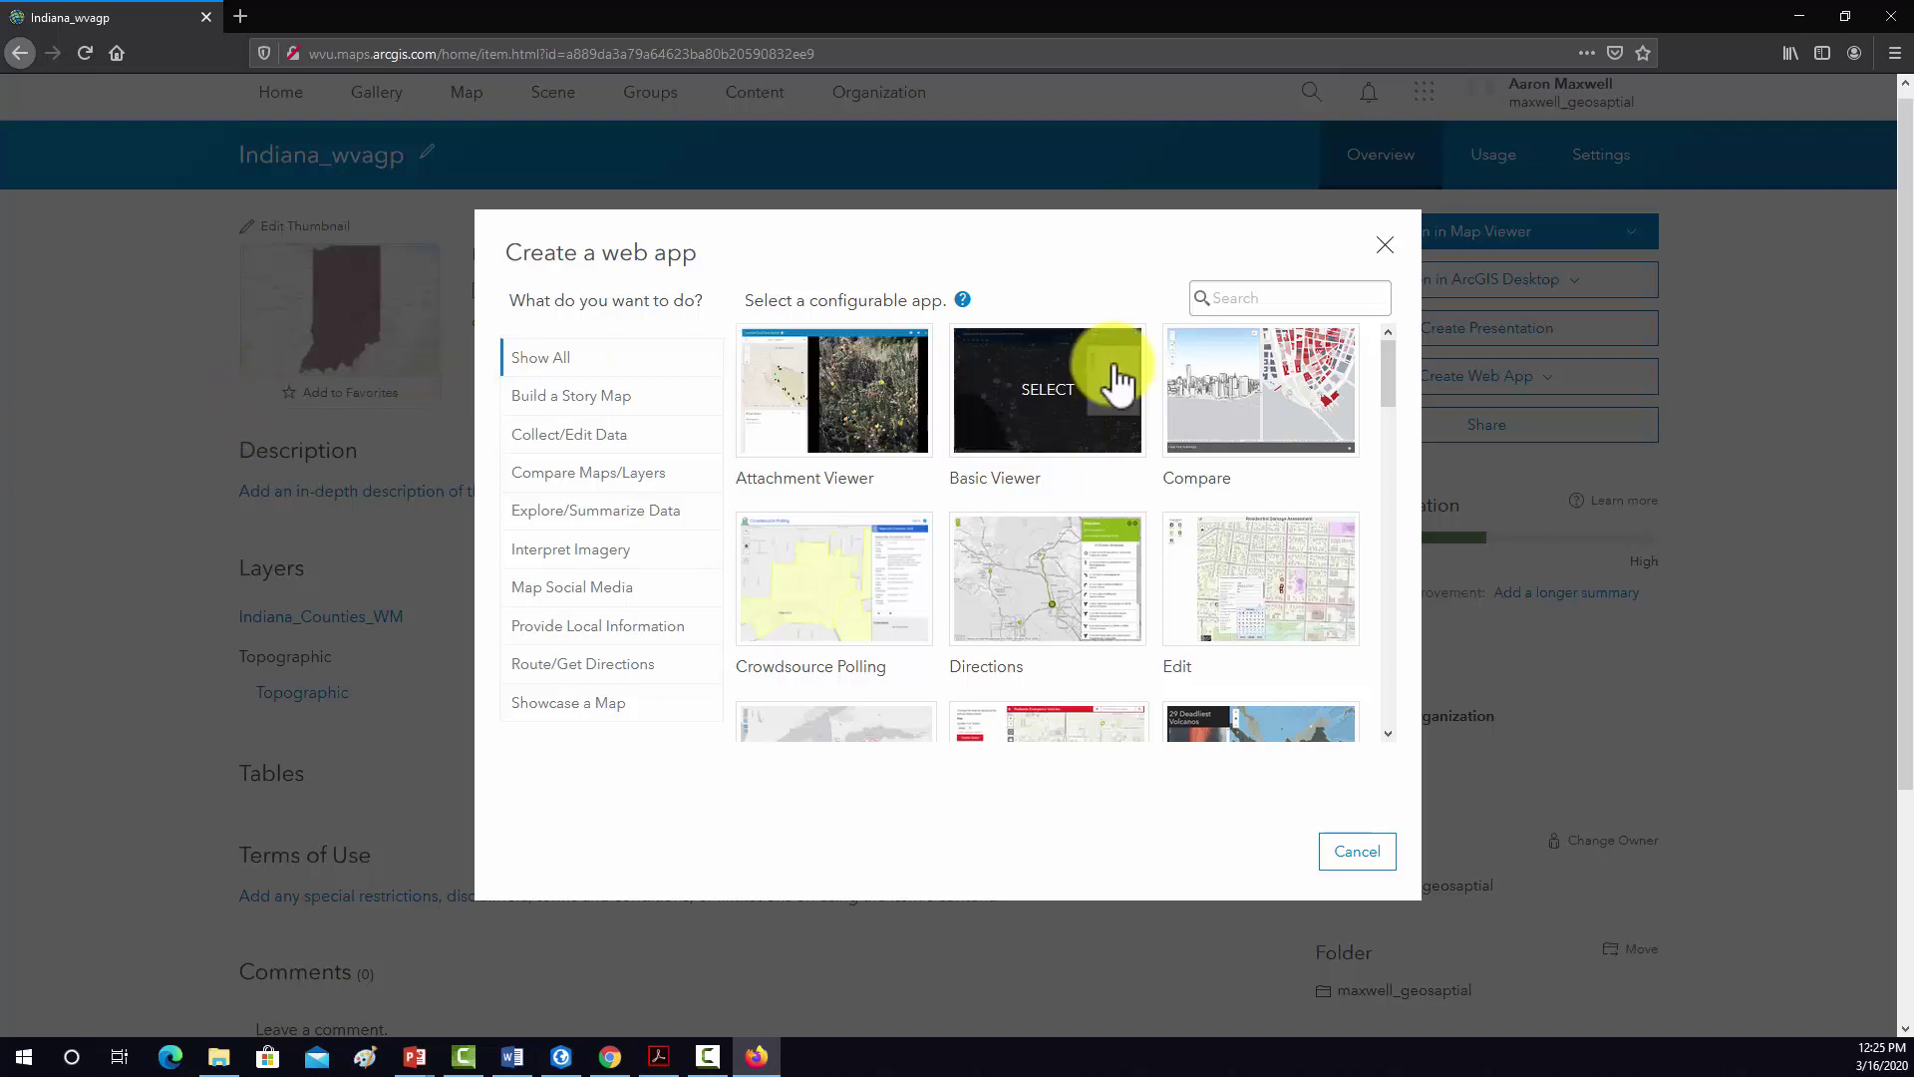
pyautogui.click(1009, 369)
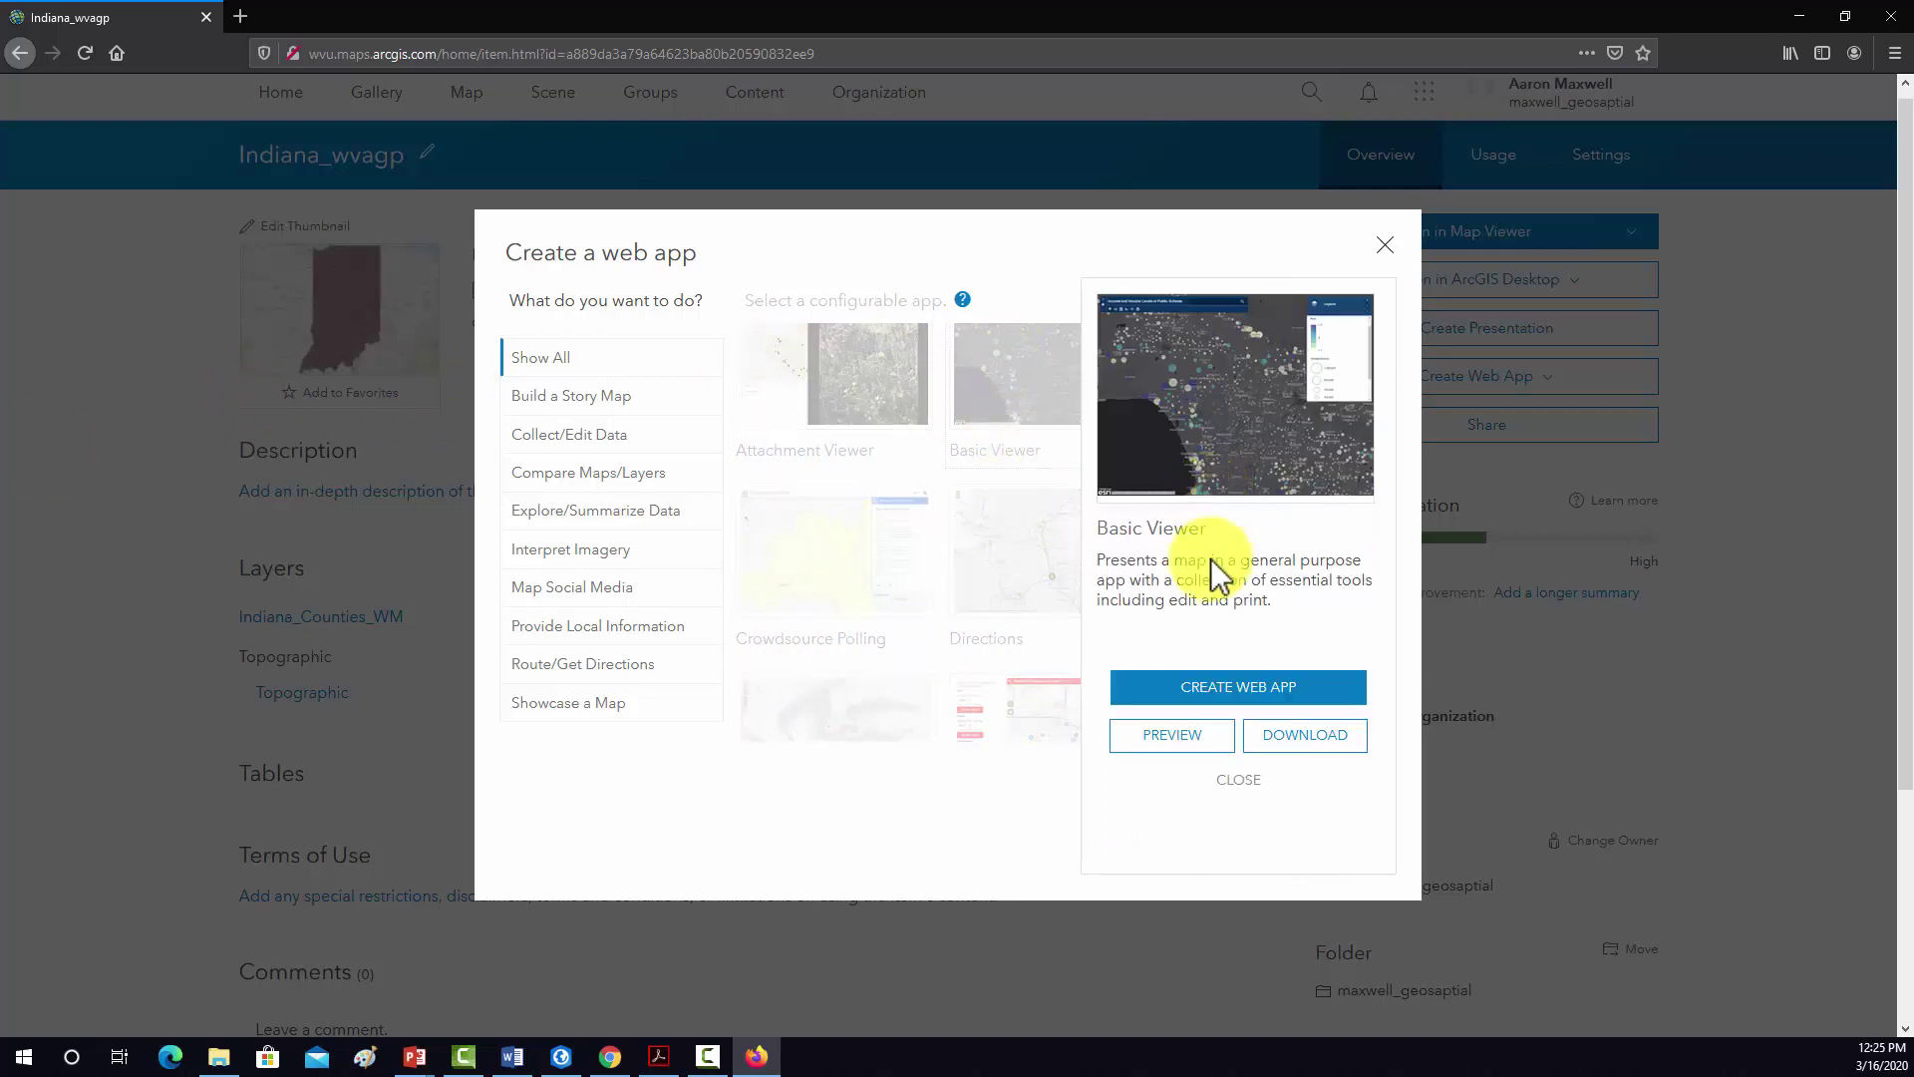
pyautogui.click(1228, 686)
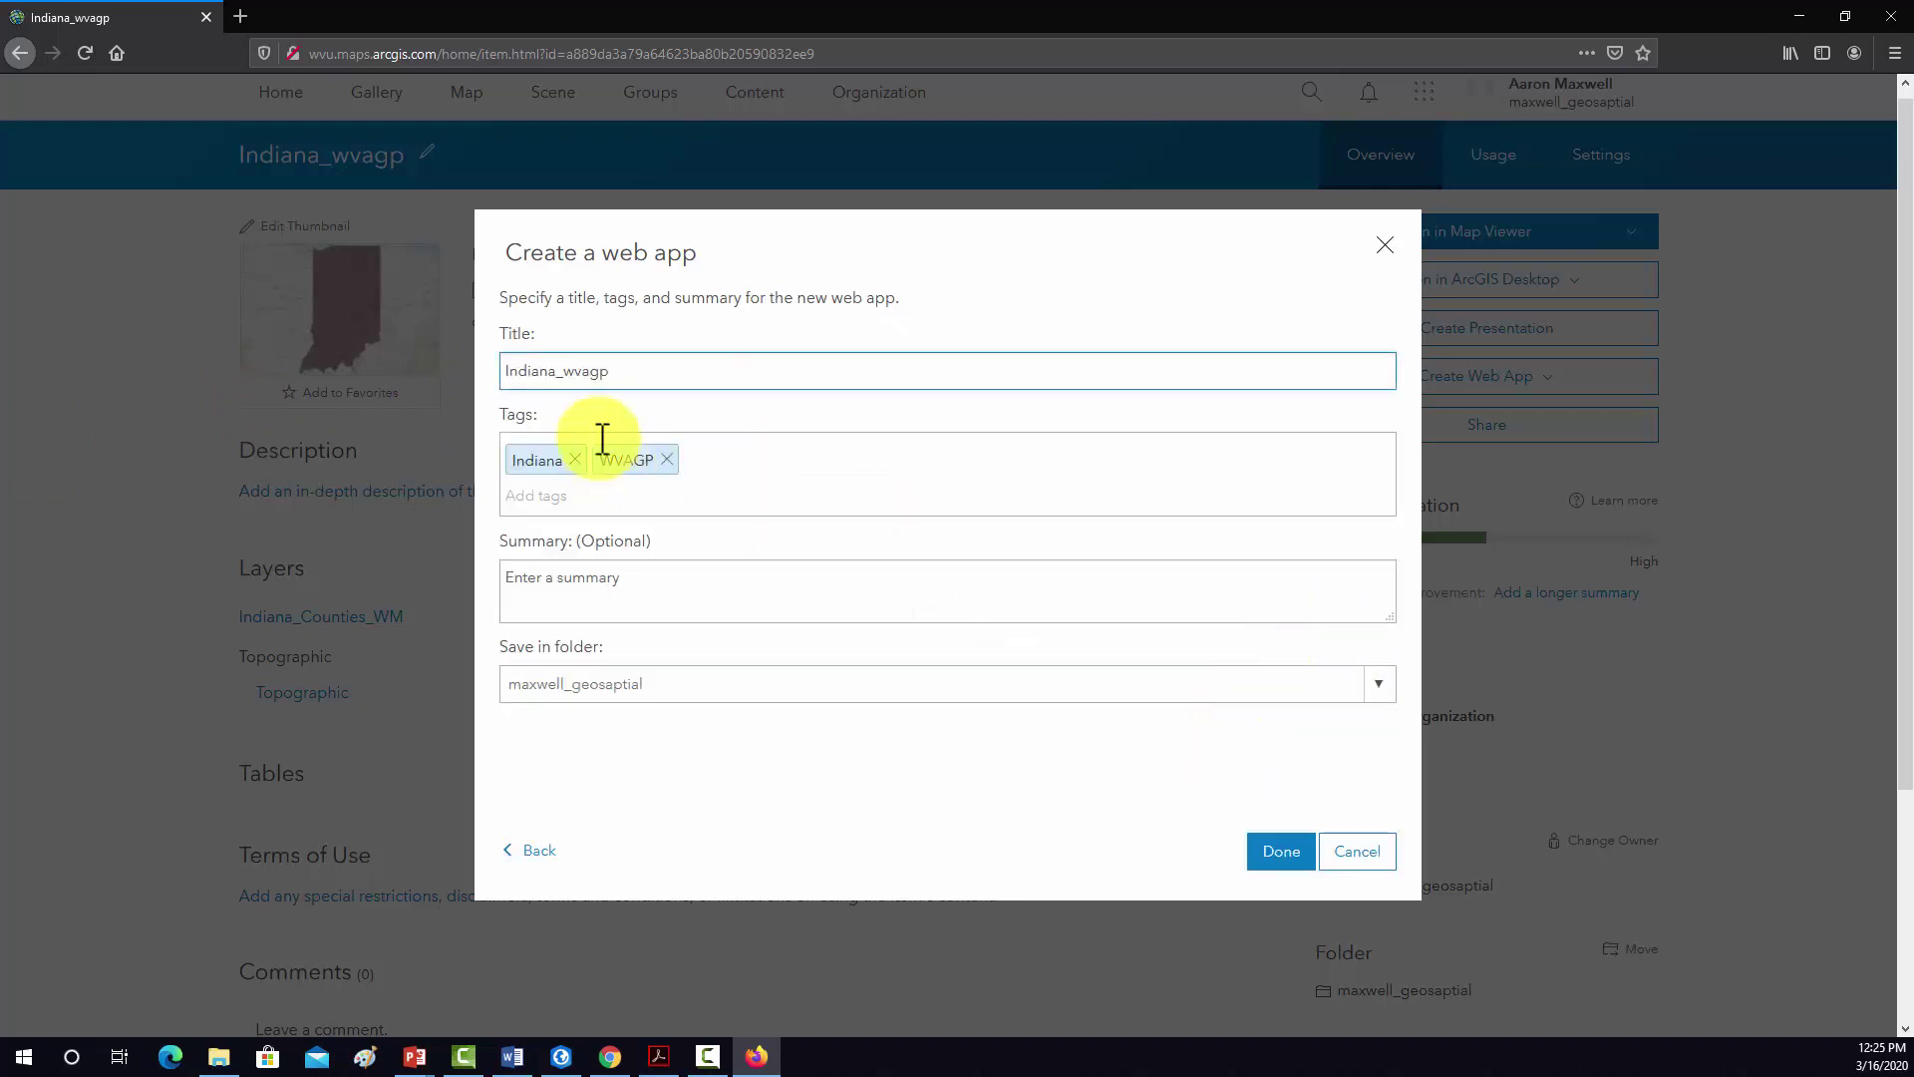
pyautogui.click(574, 596)
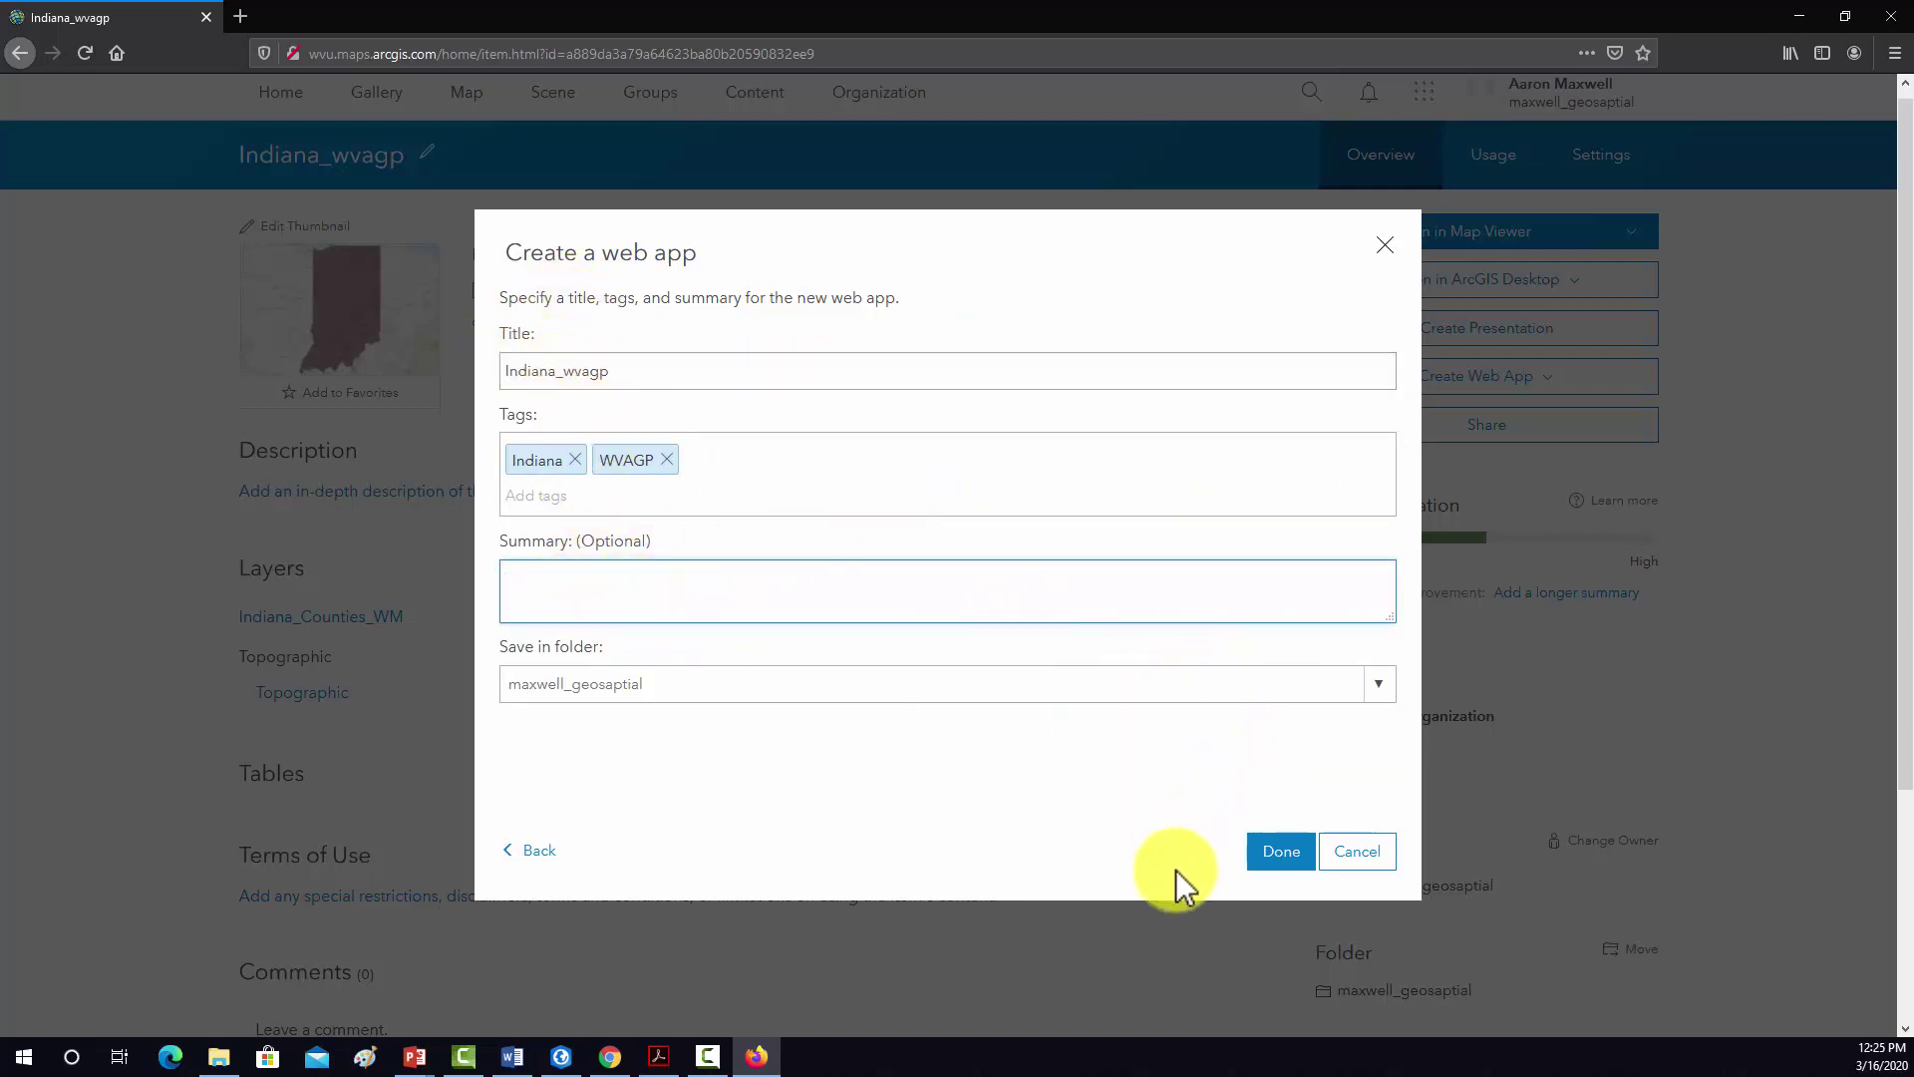
pyautogui.click(1277, 869)
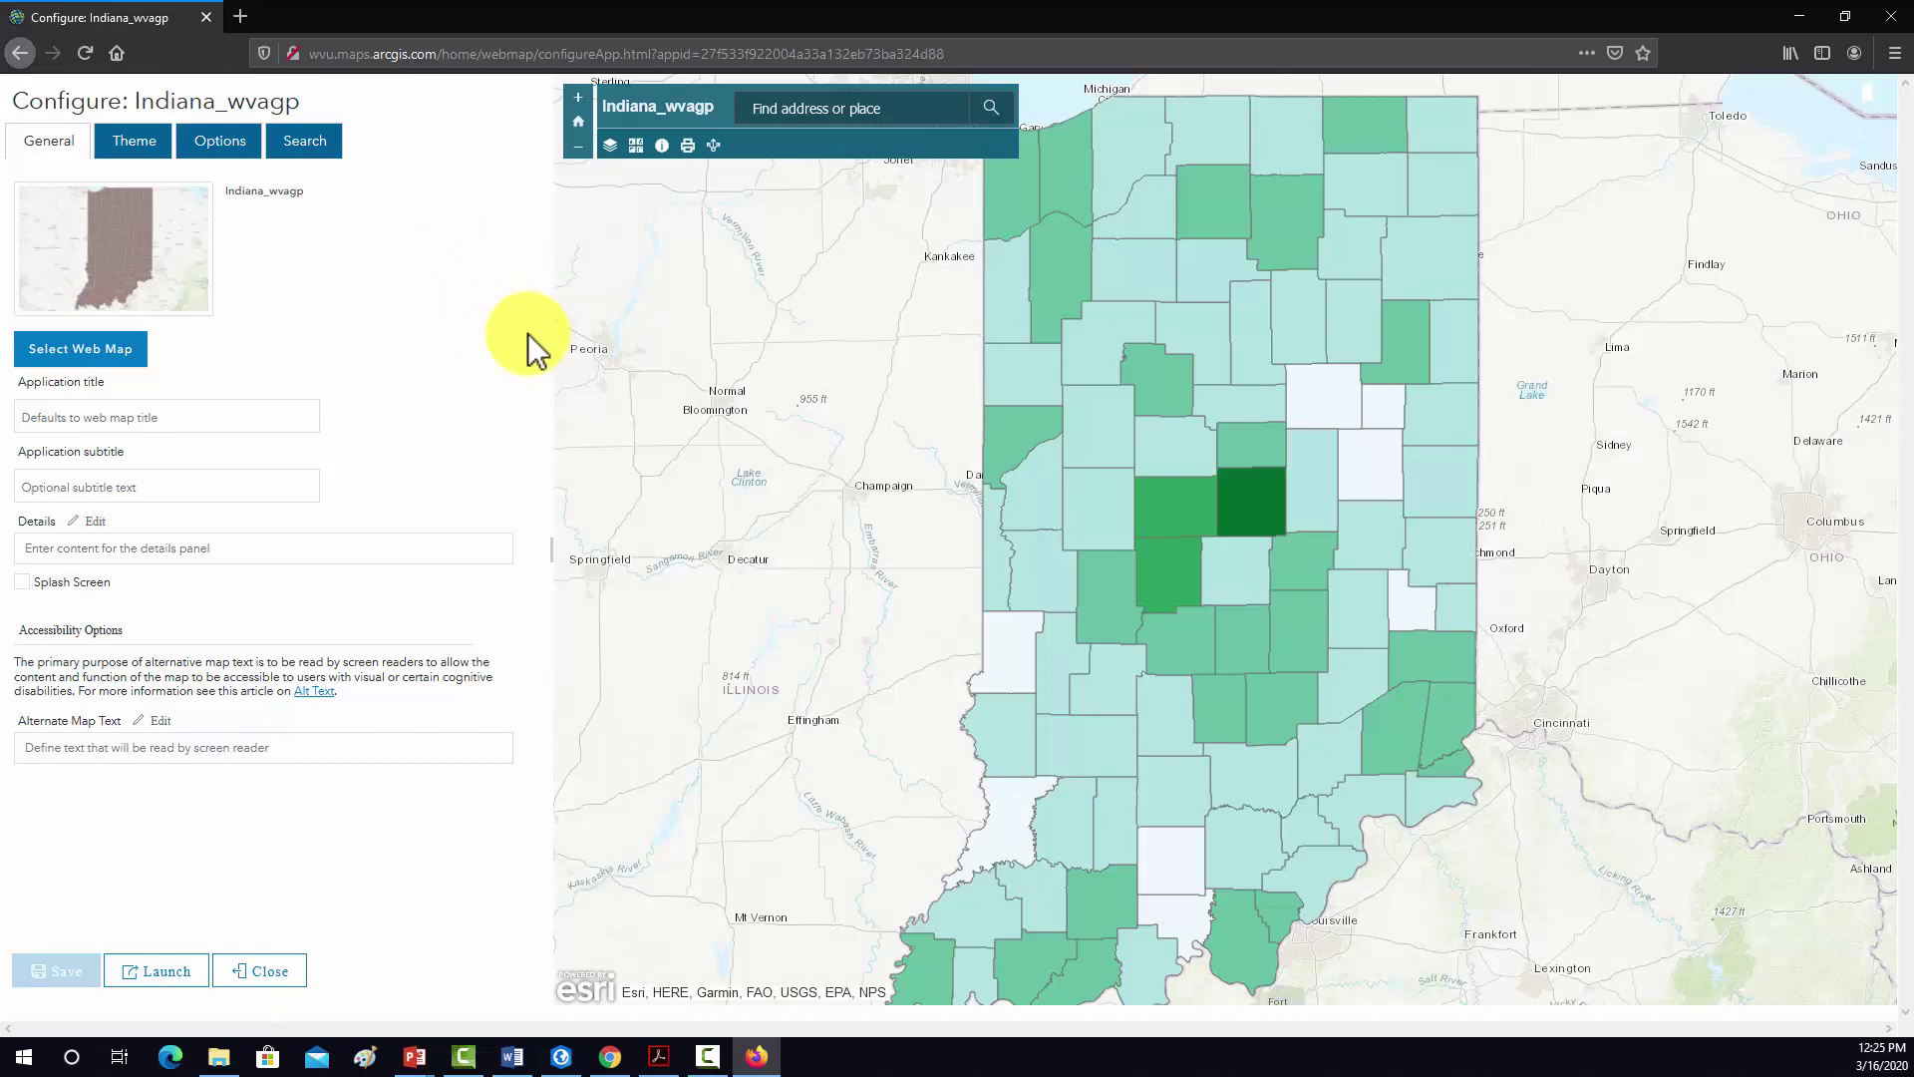
# On the General tab, enter title 'Indiana Median Income' and subtitle 'Data from US Census'.
pyautogui.scroll(-1, 1163, 391)
pyautogui.scroll(1, 1162, 392)
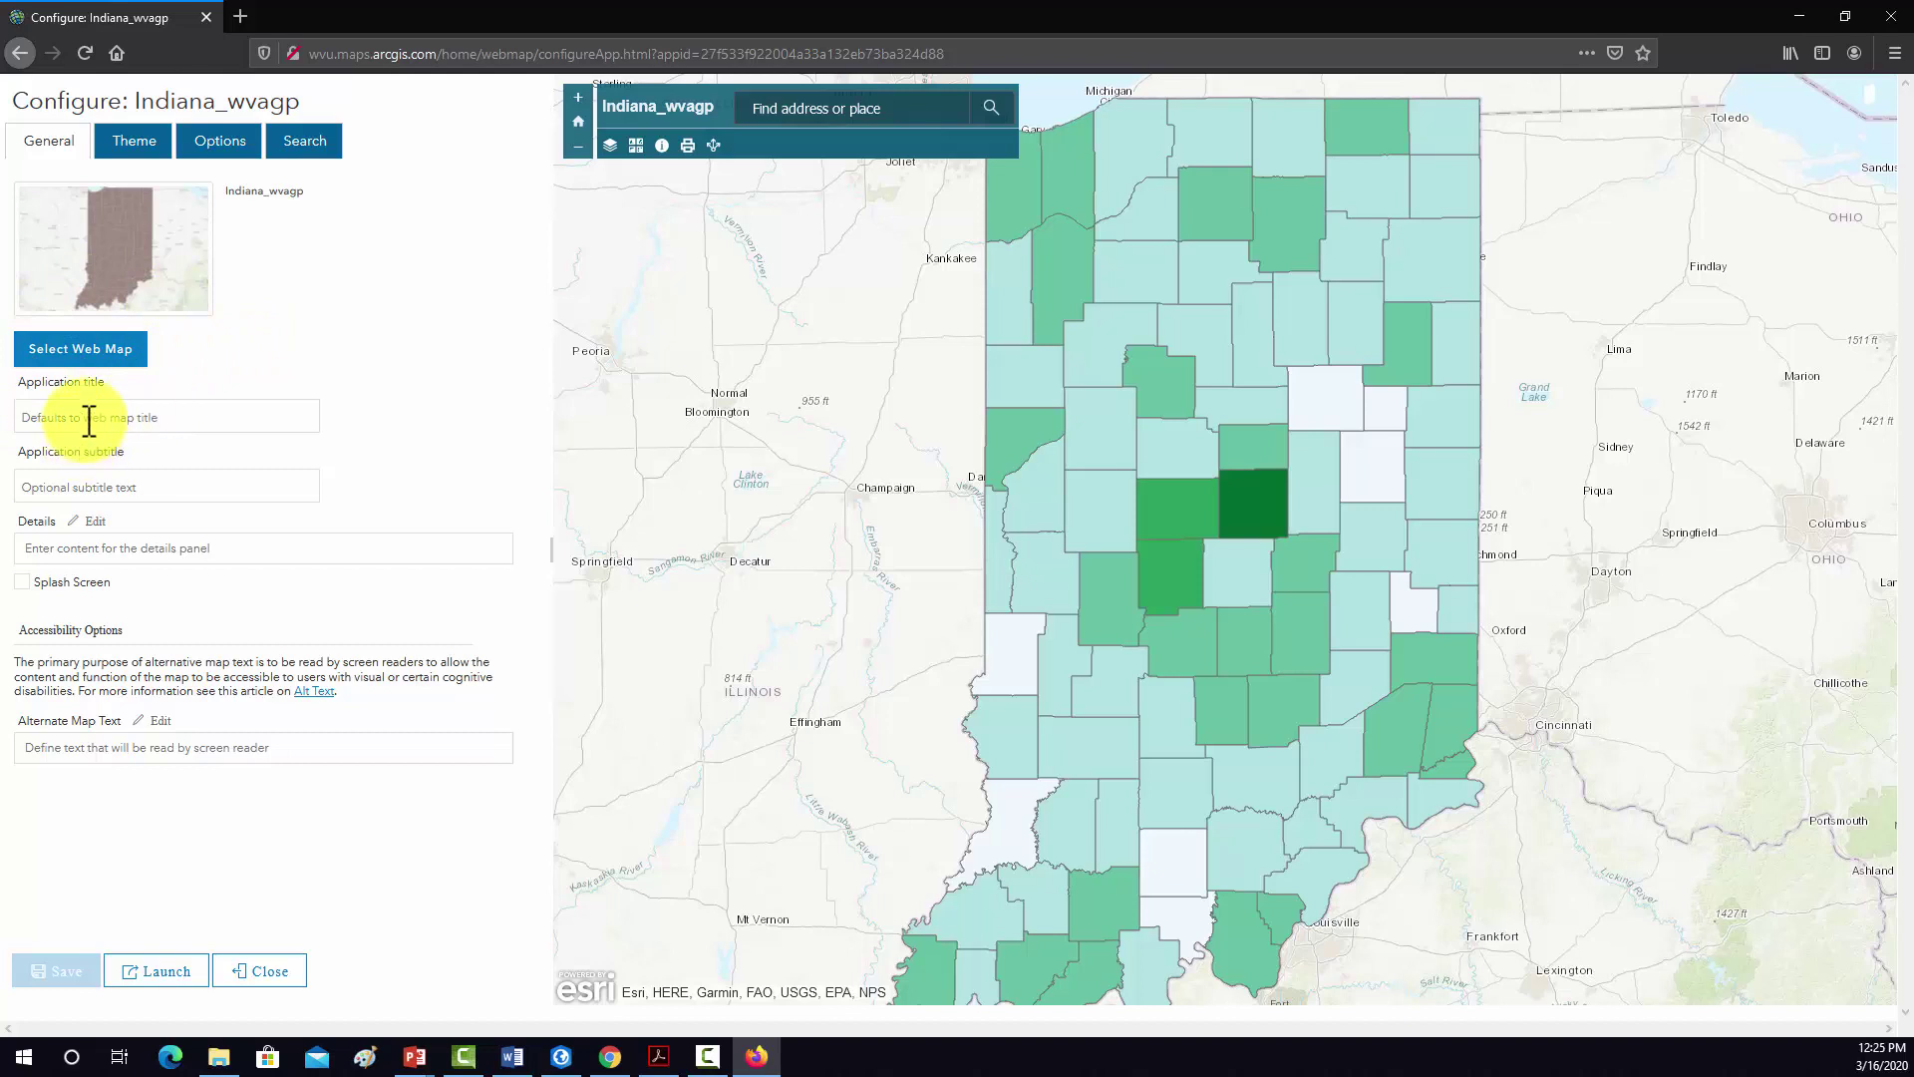
pyautogui.write('Indiana Median Income')
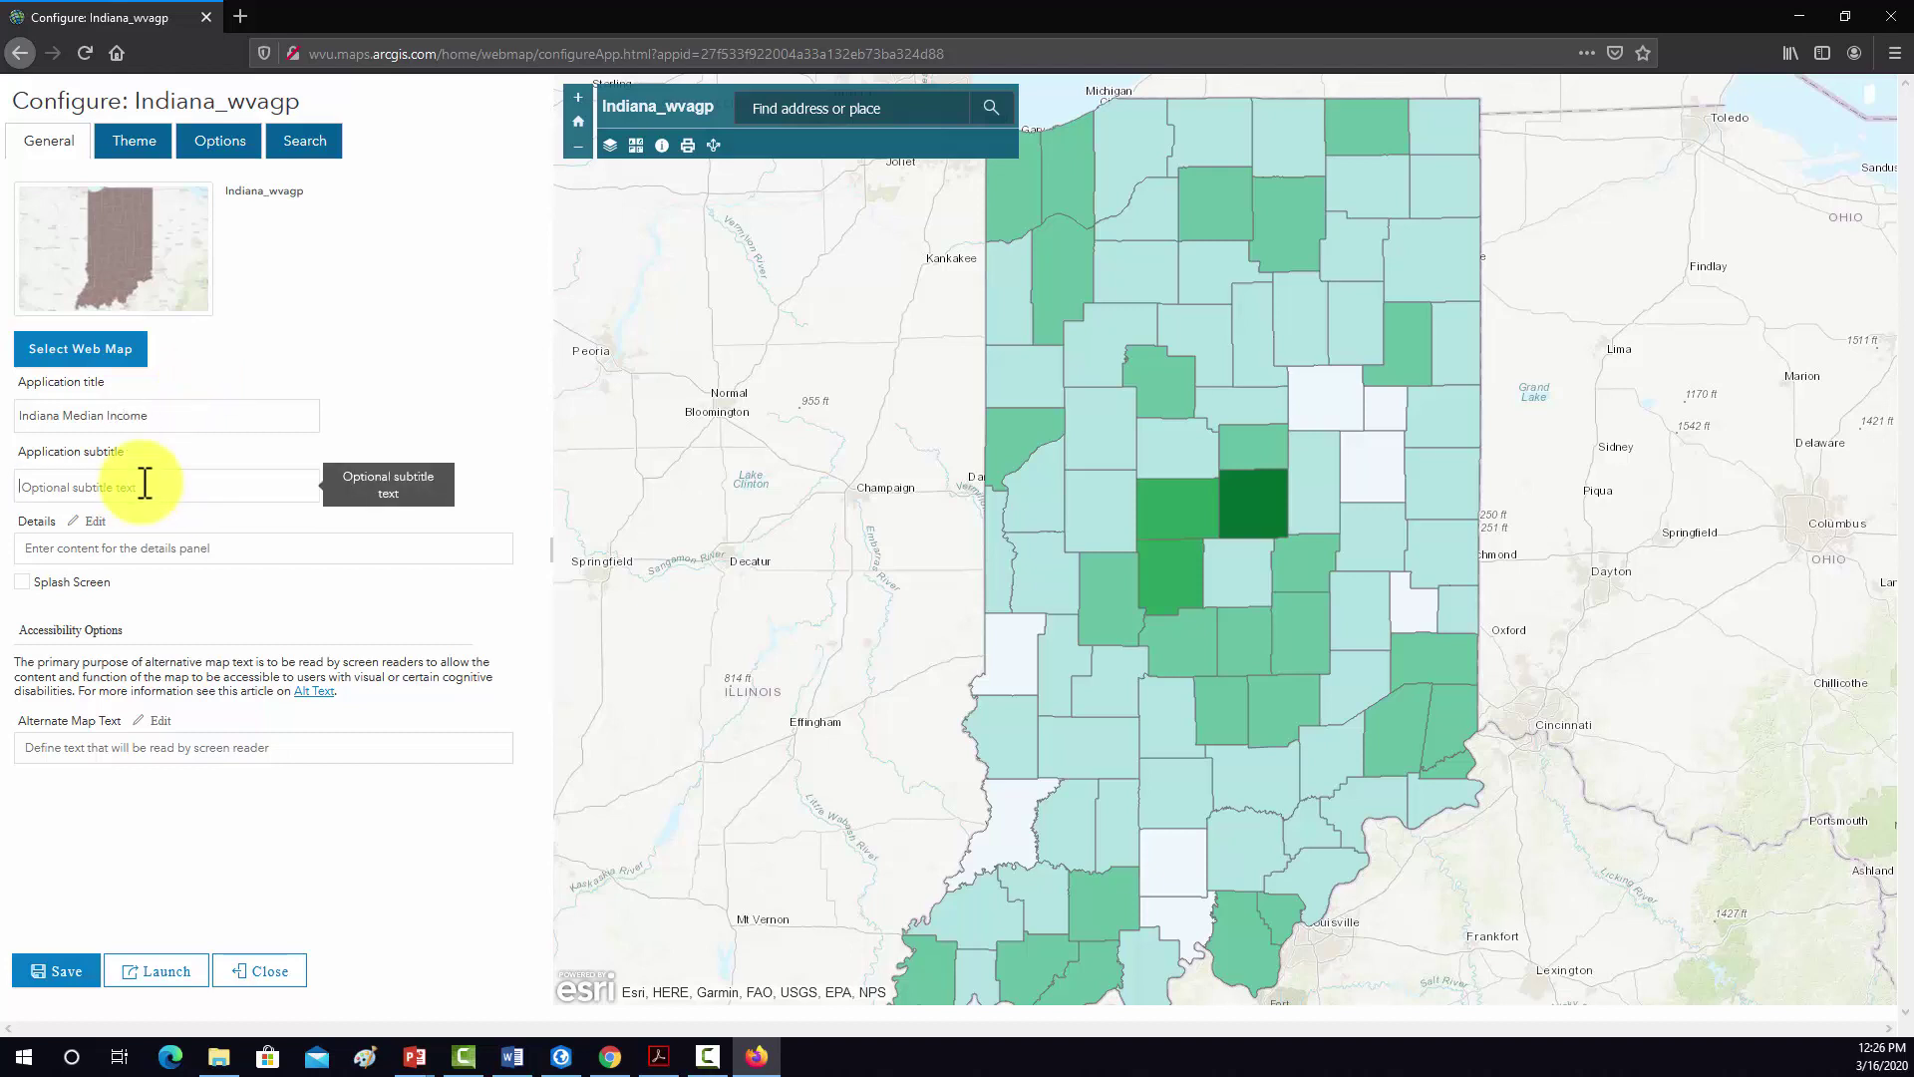
pyautogui.write('Data from US Census')
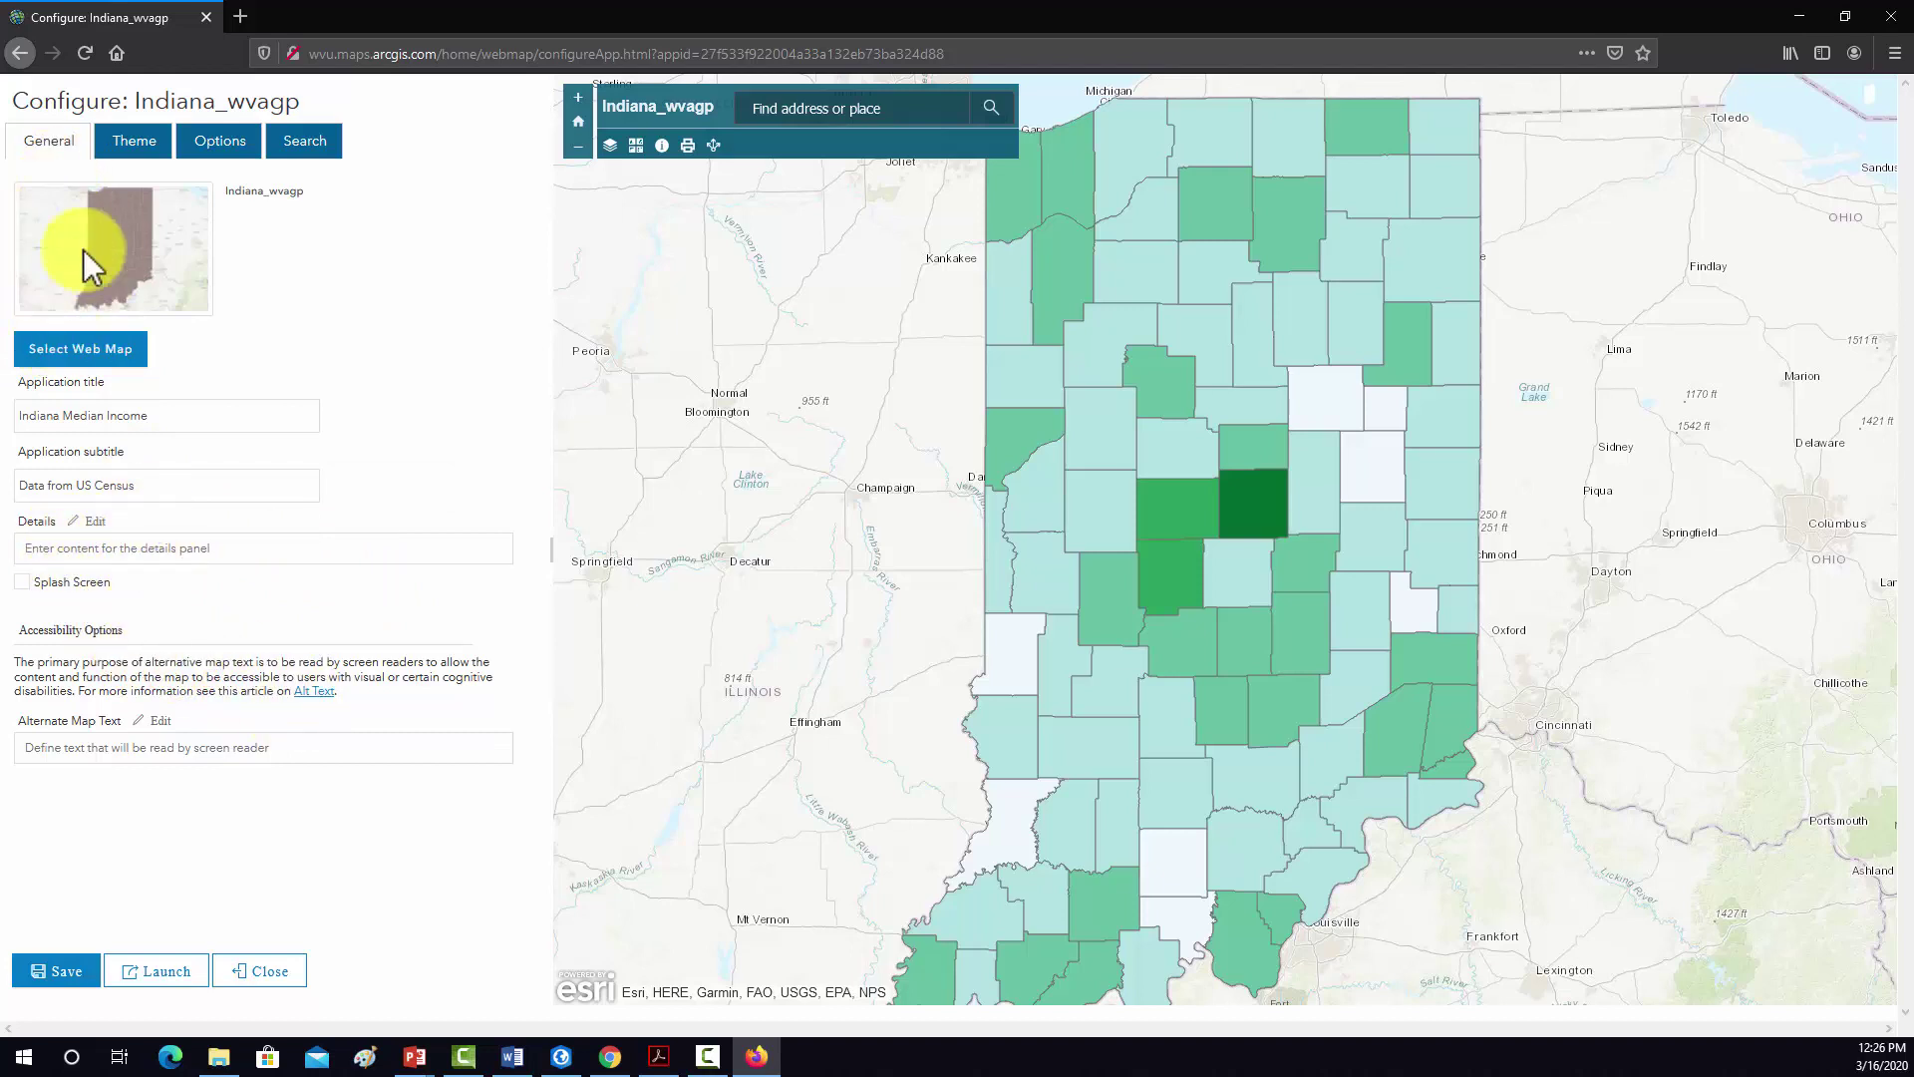
# Enable the Legend tool in the app's Options and save the configuration.
pyautogui.click(140, 150)
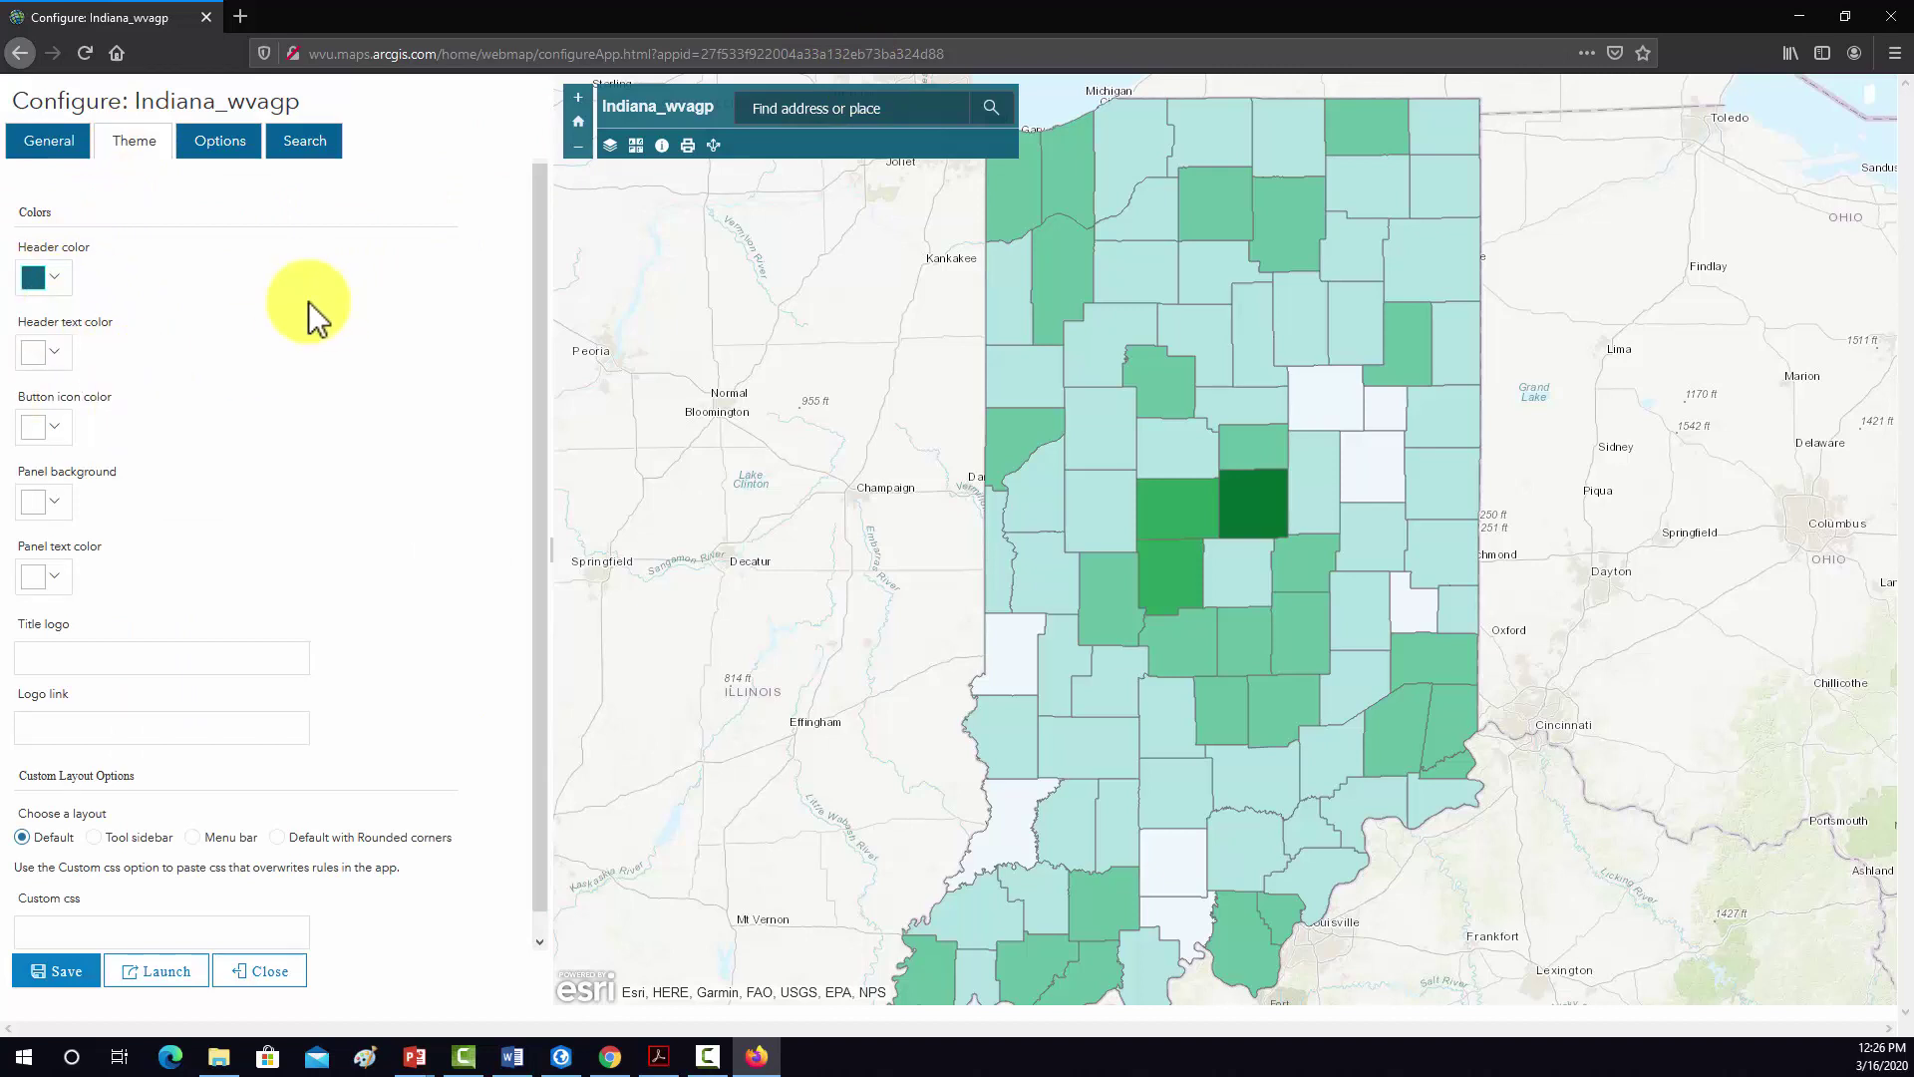
pyautogui.click(223, 142)
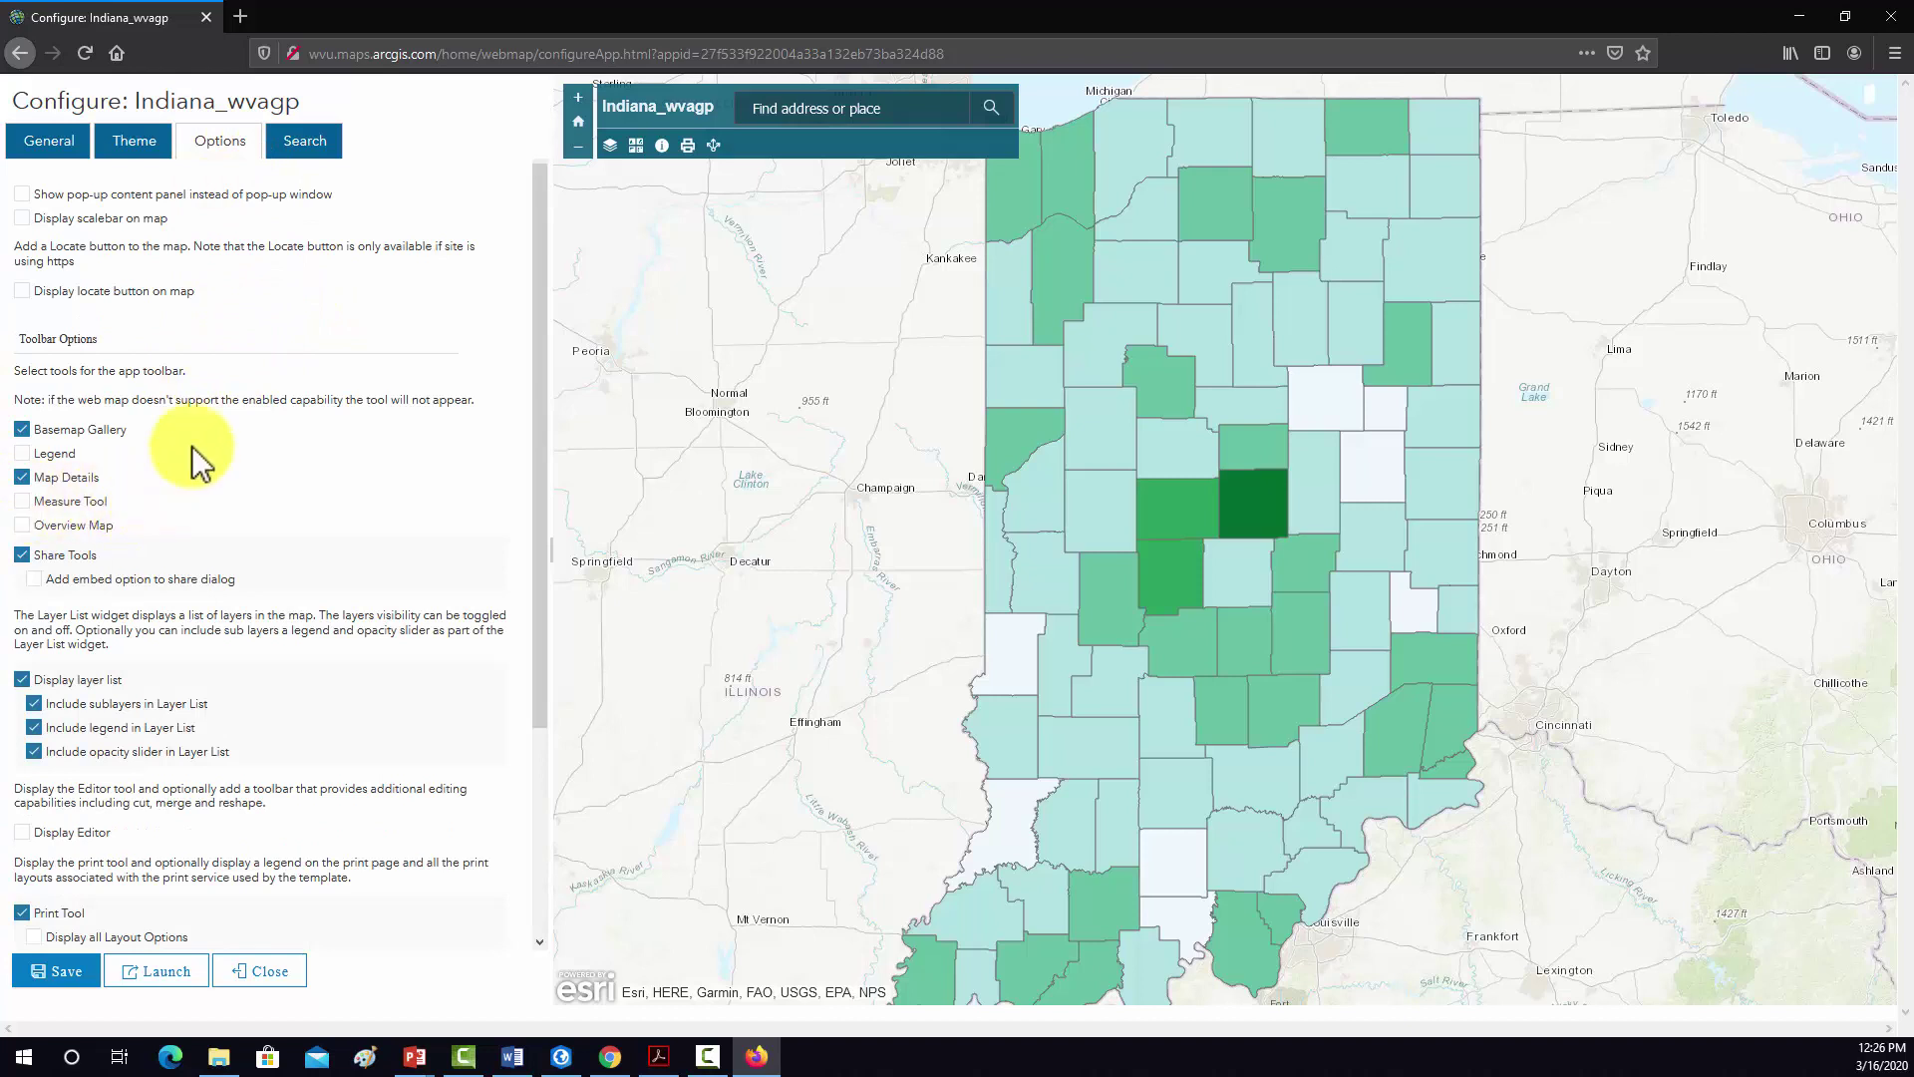
pyautogui.click(38, 453)
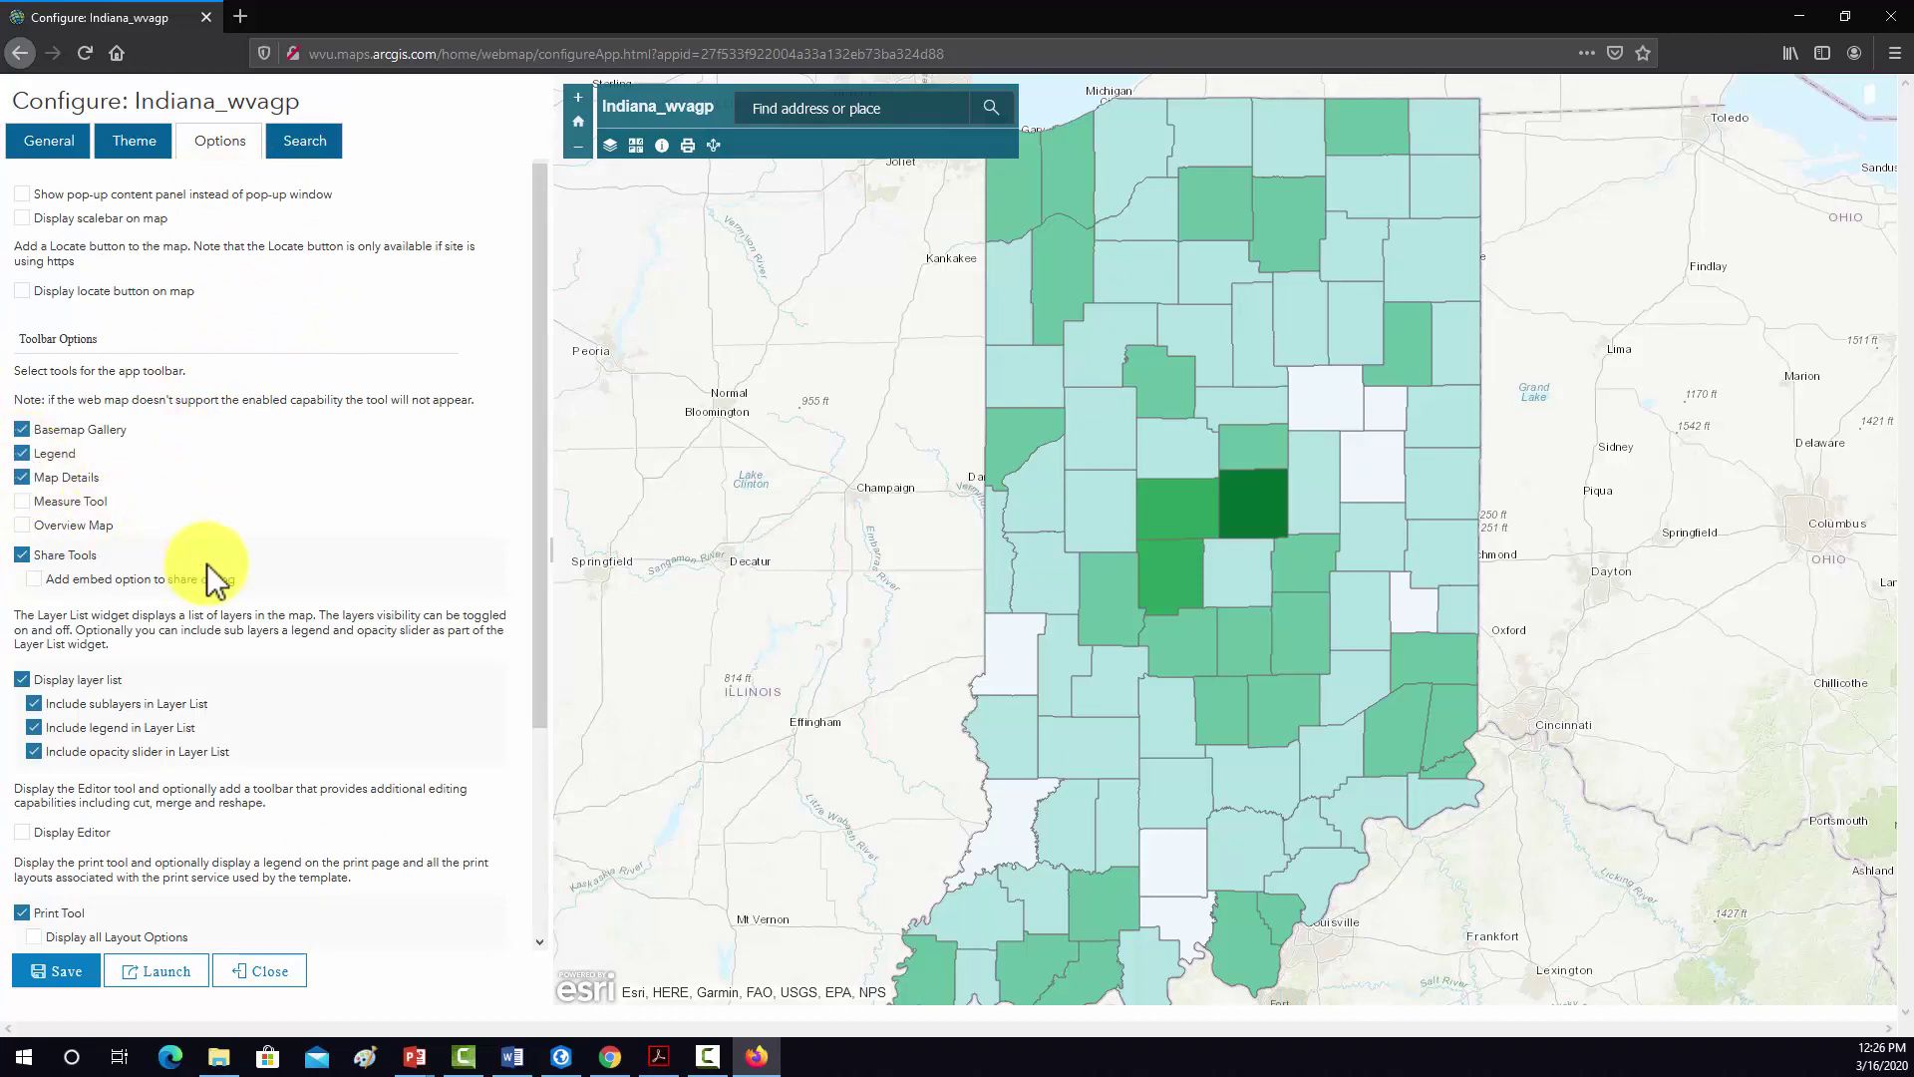
pyautogui.scroll(-5, 189, 565)
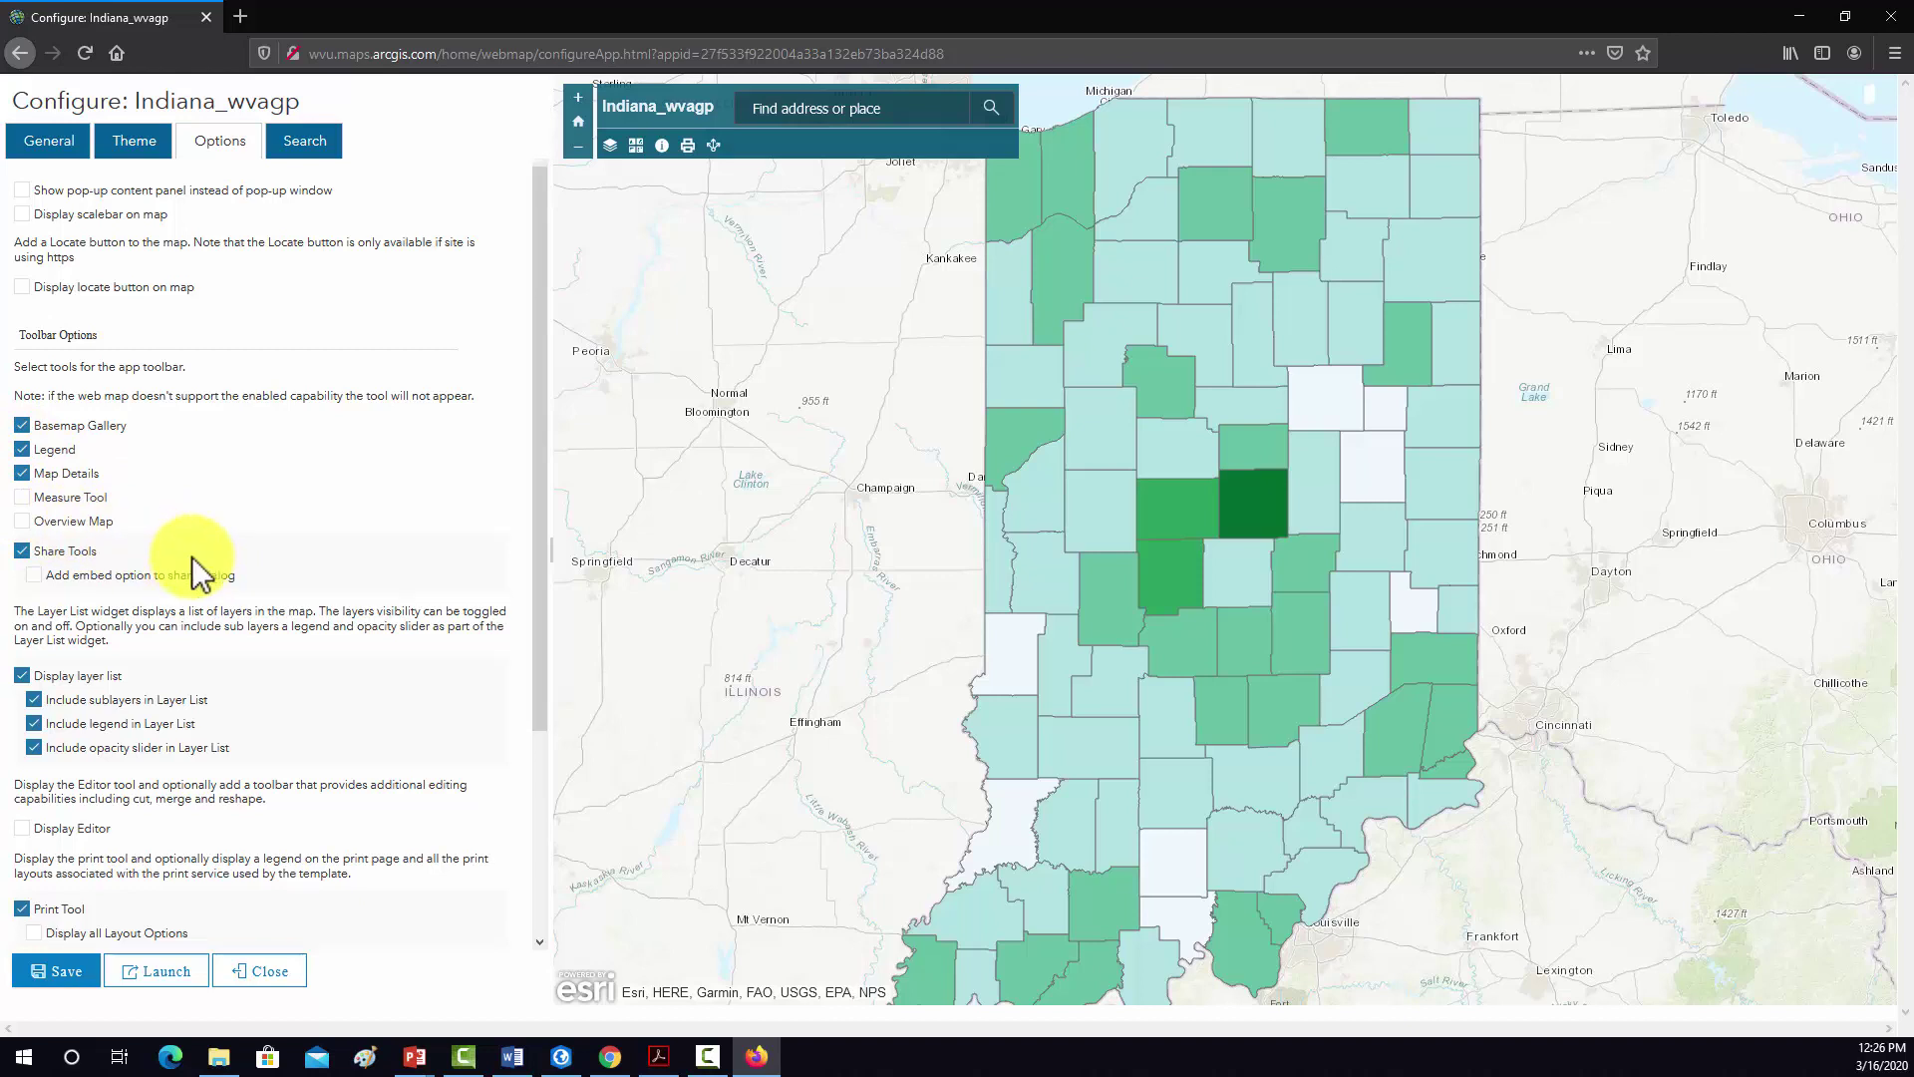
pyautogui.scroll(4, 189, 518)
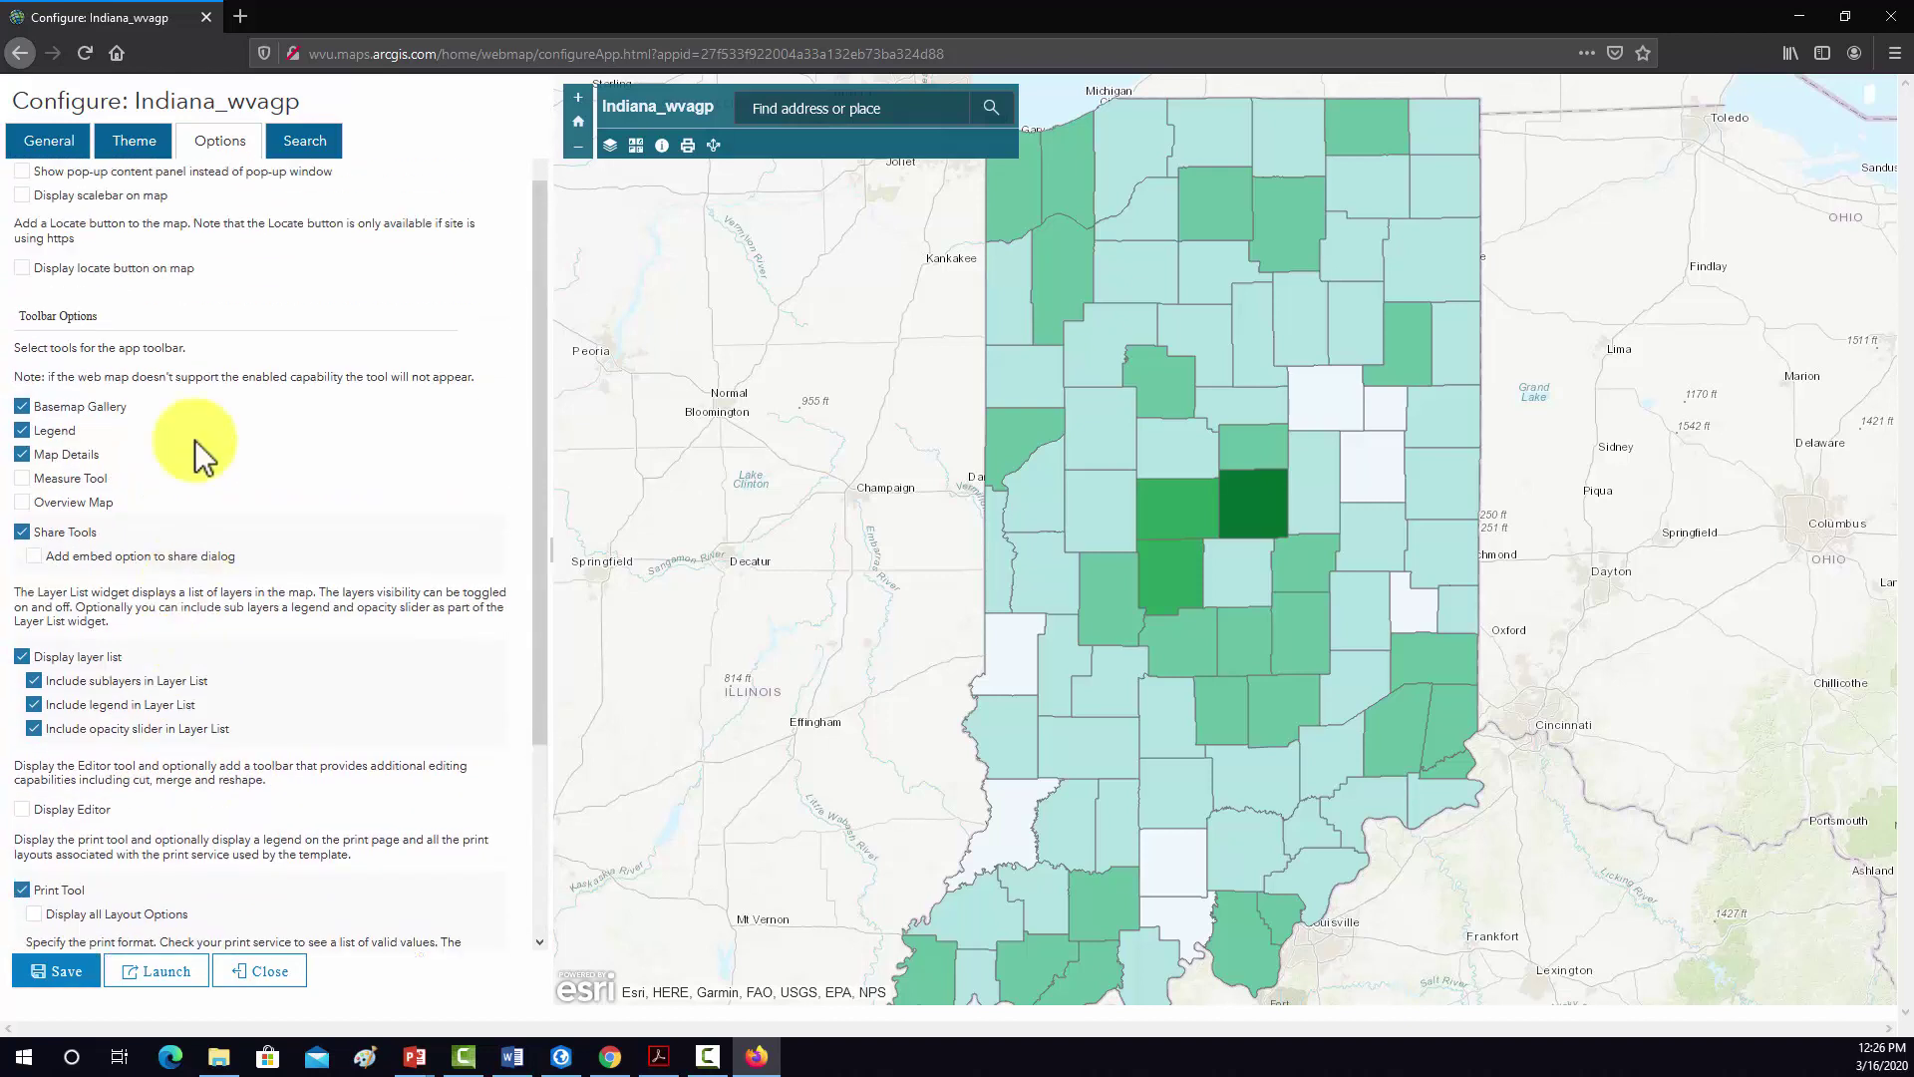
pyautogui.click(311, 142)
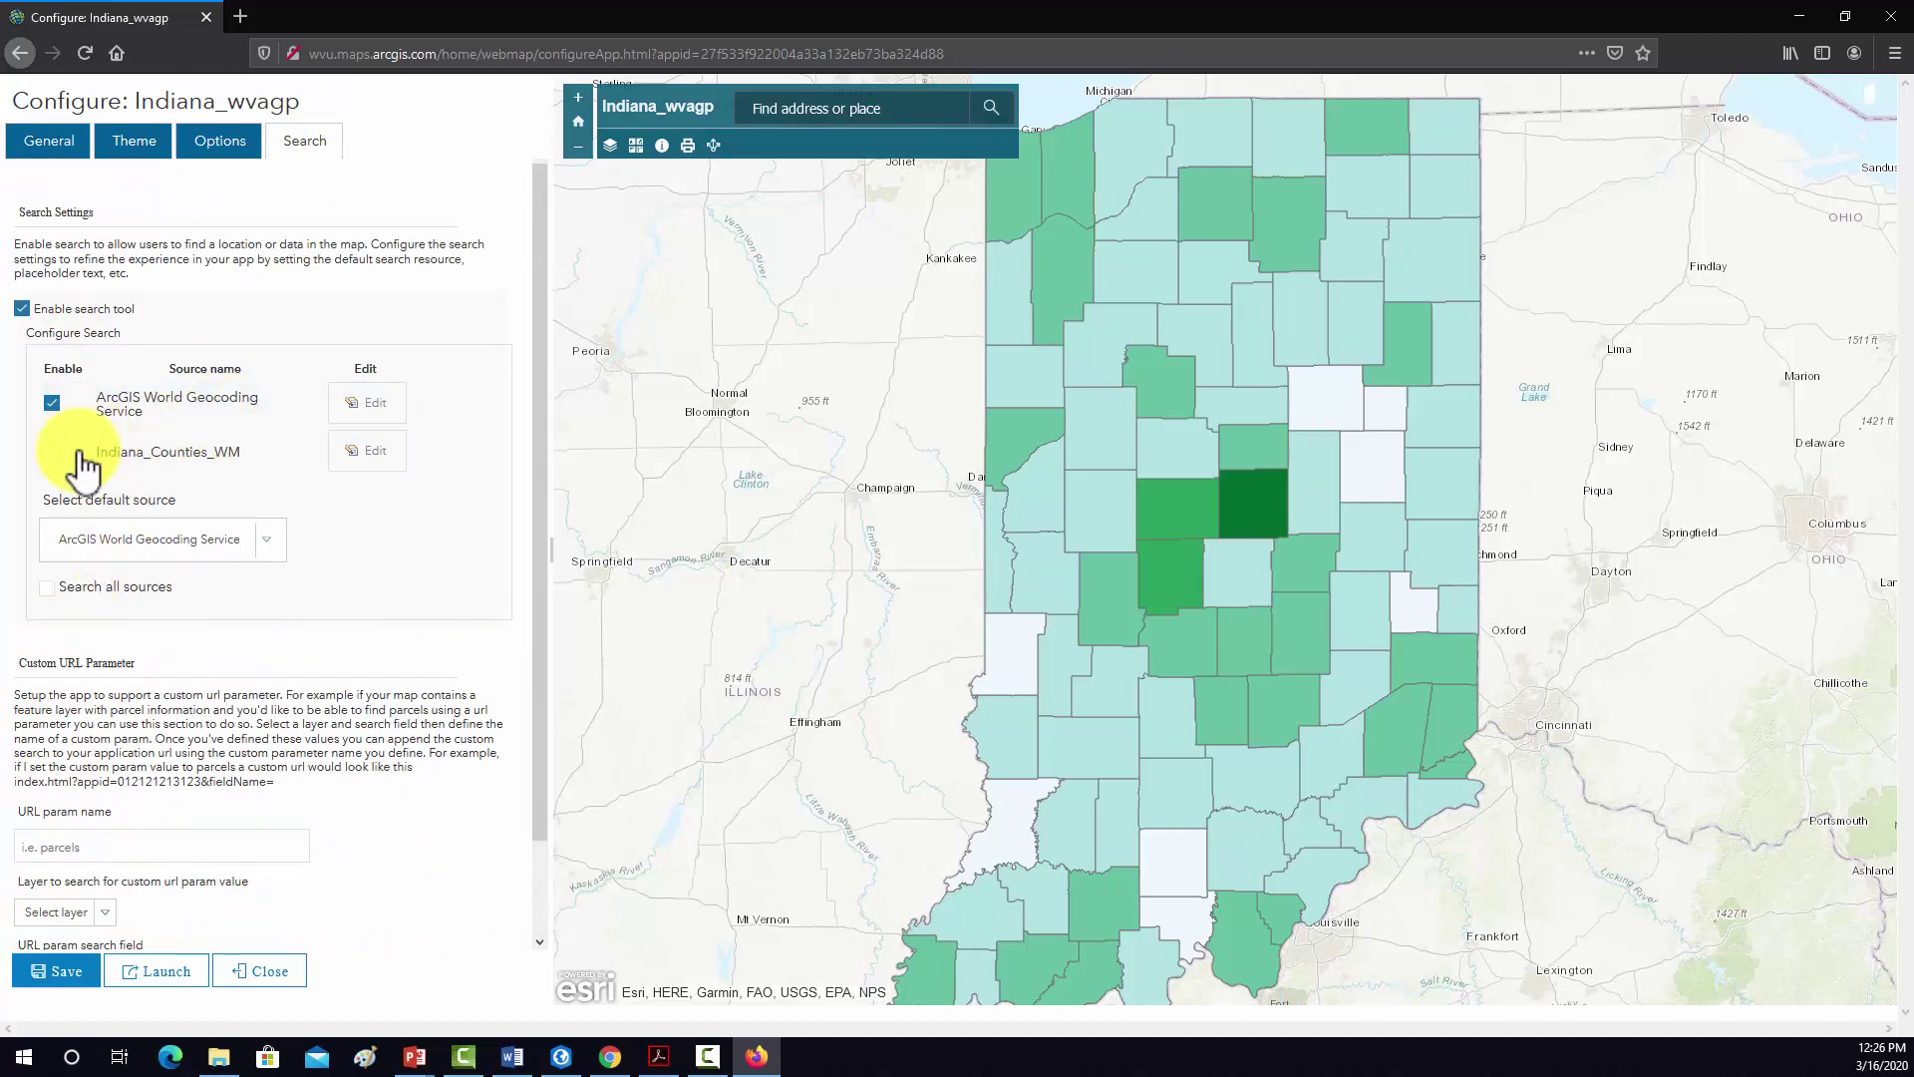
pyautogui.scroll(-2, 294, 613)
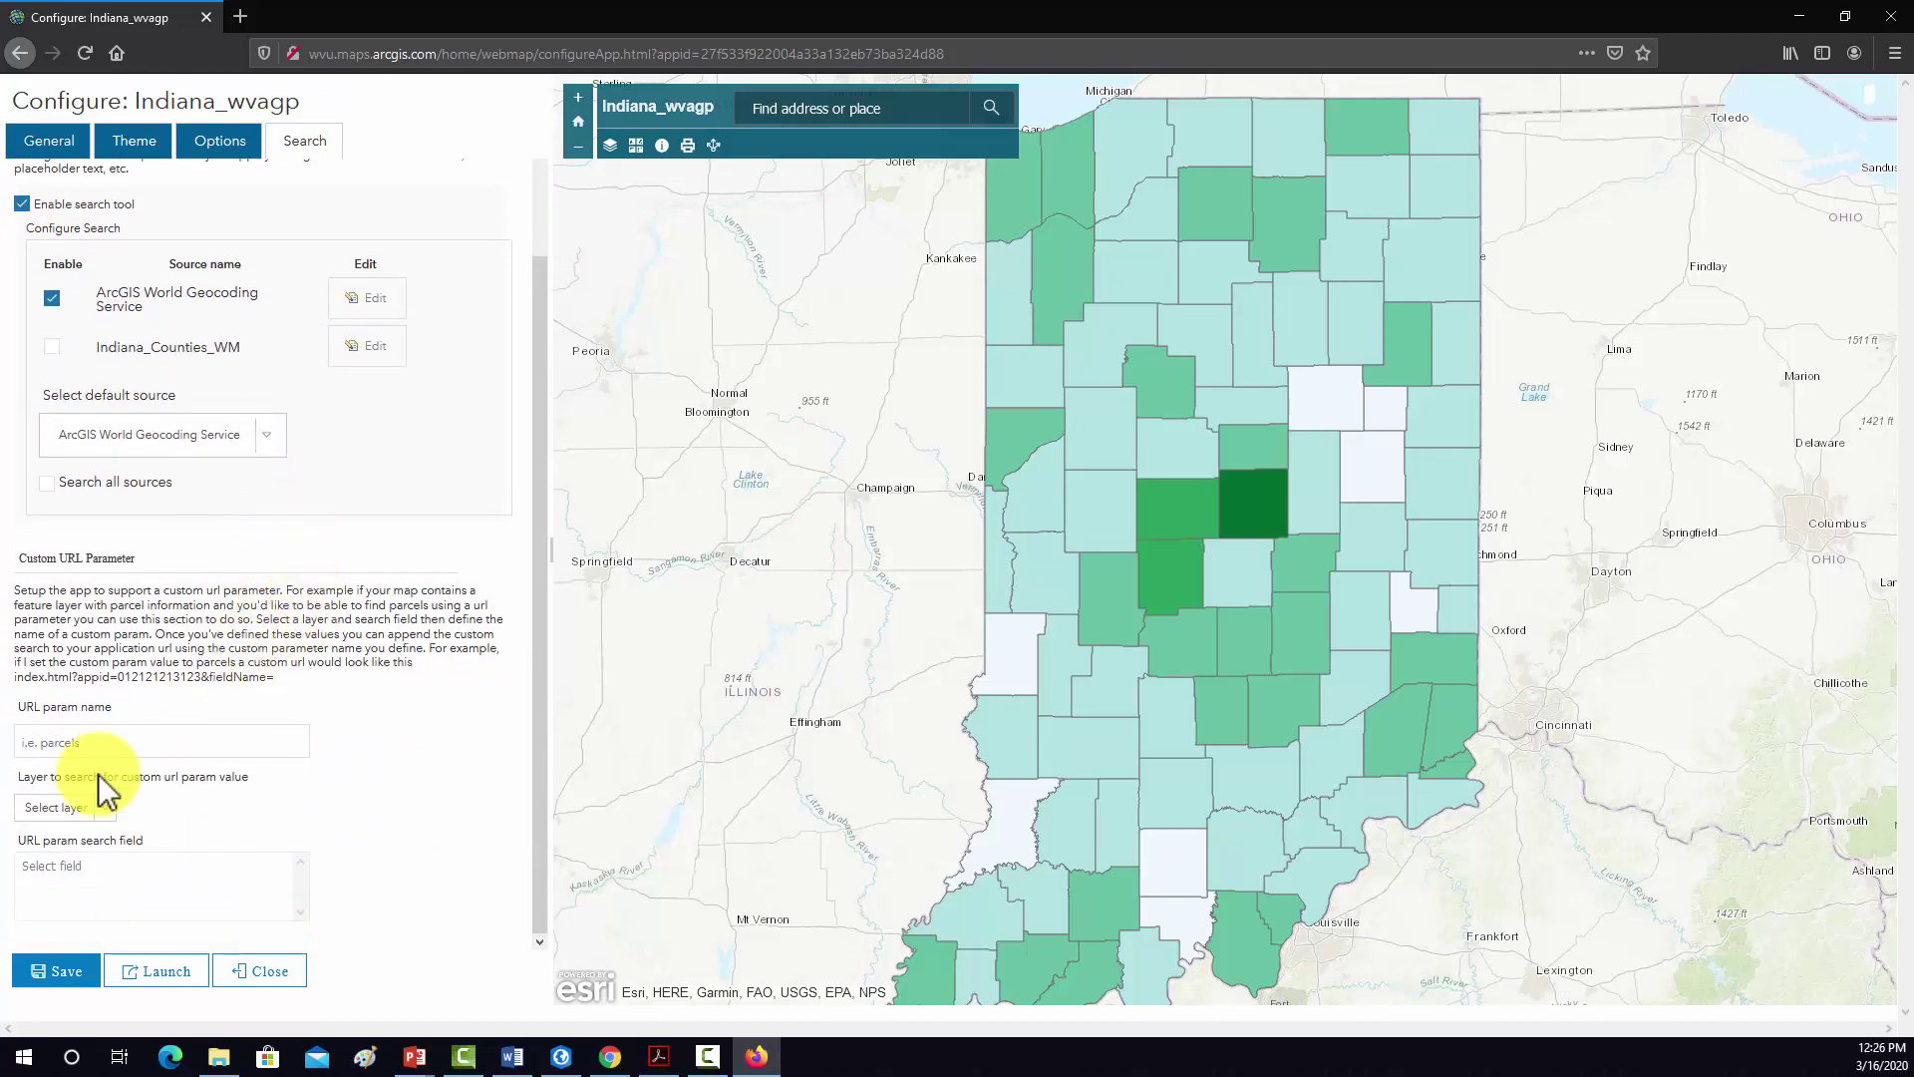
pyautogui.click(58, 977)
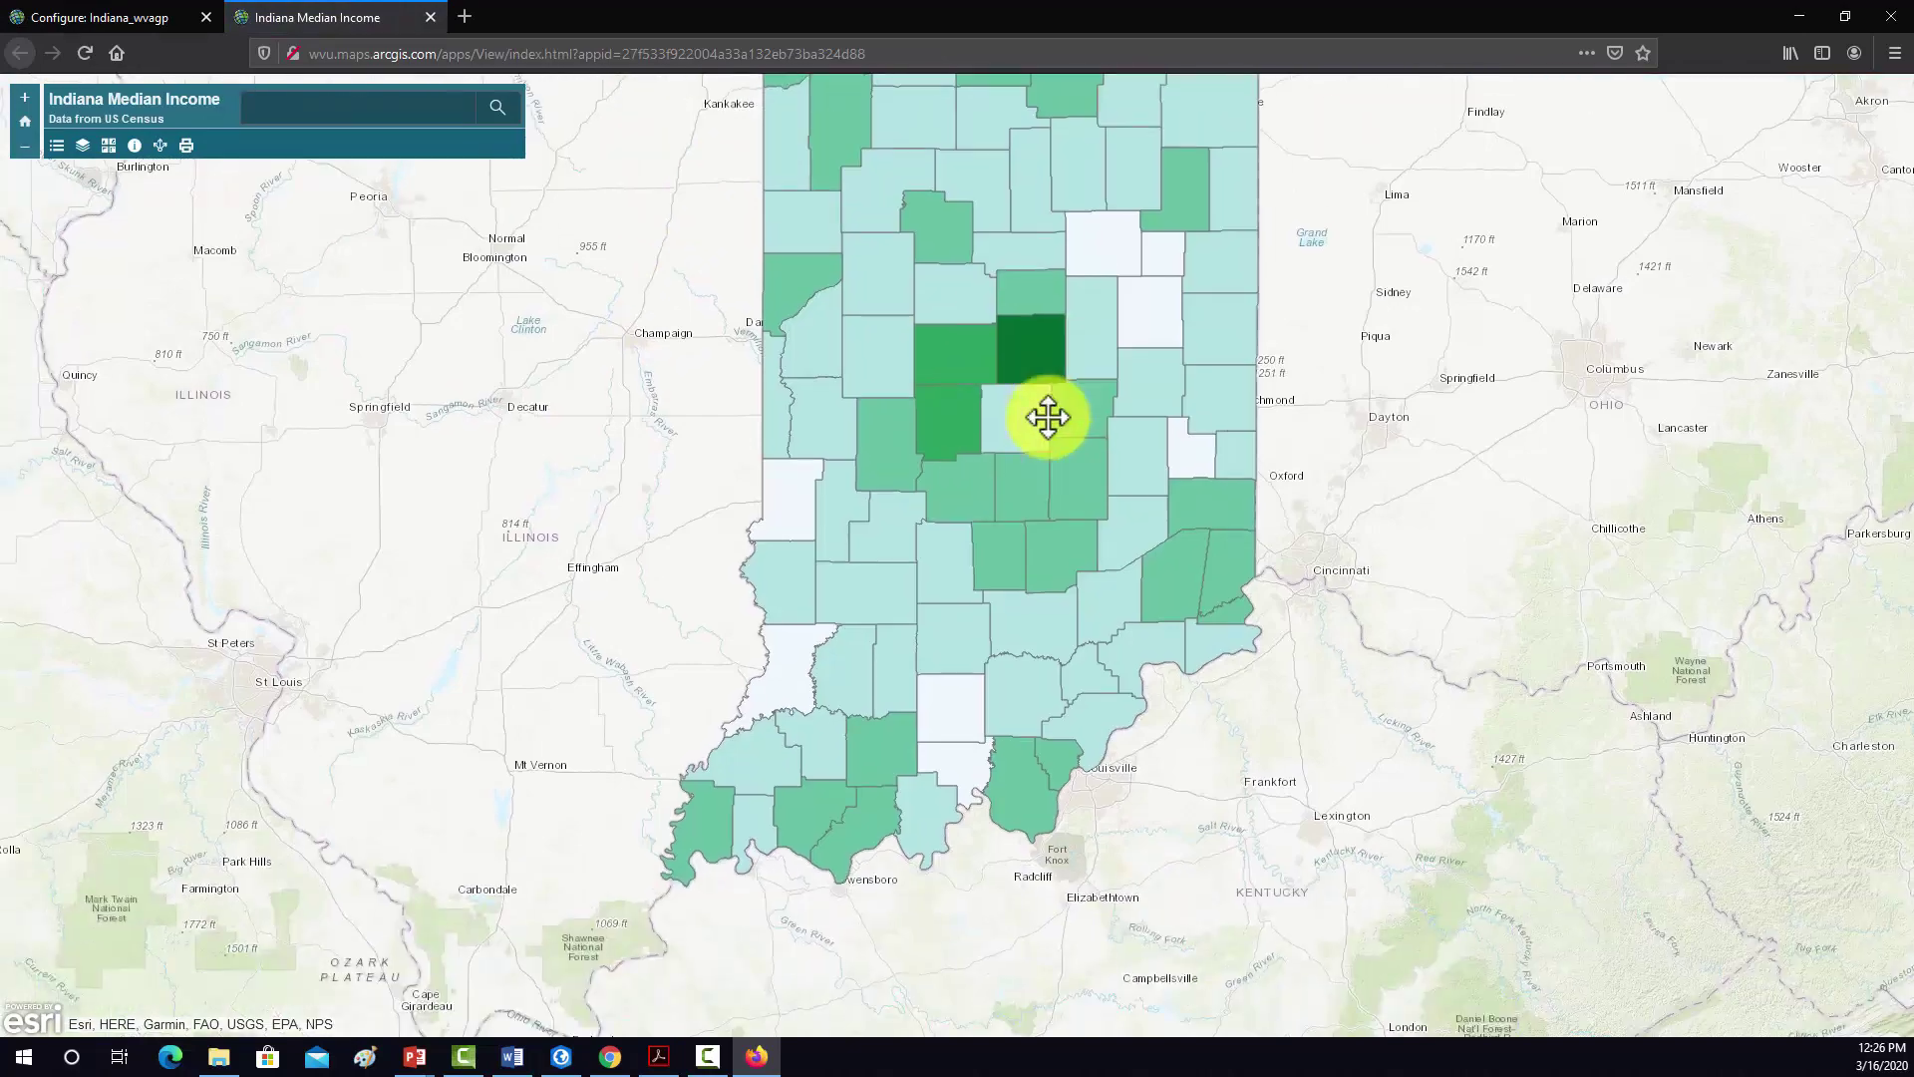
# Pan around Indiana, check Pulaski county's pop-up, and switch the basemap to Streets.
pyautogui.moveTo(1047, 417); pyautogui.dragTo(718, 649)
pyautogui.scroll(-2, 854, 641)
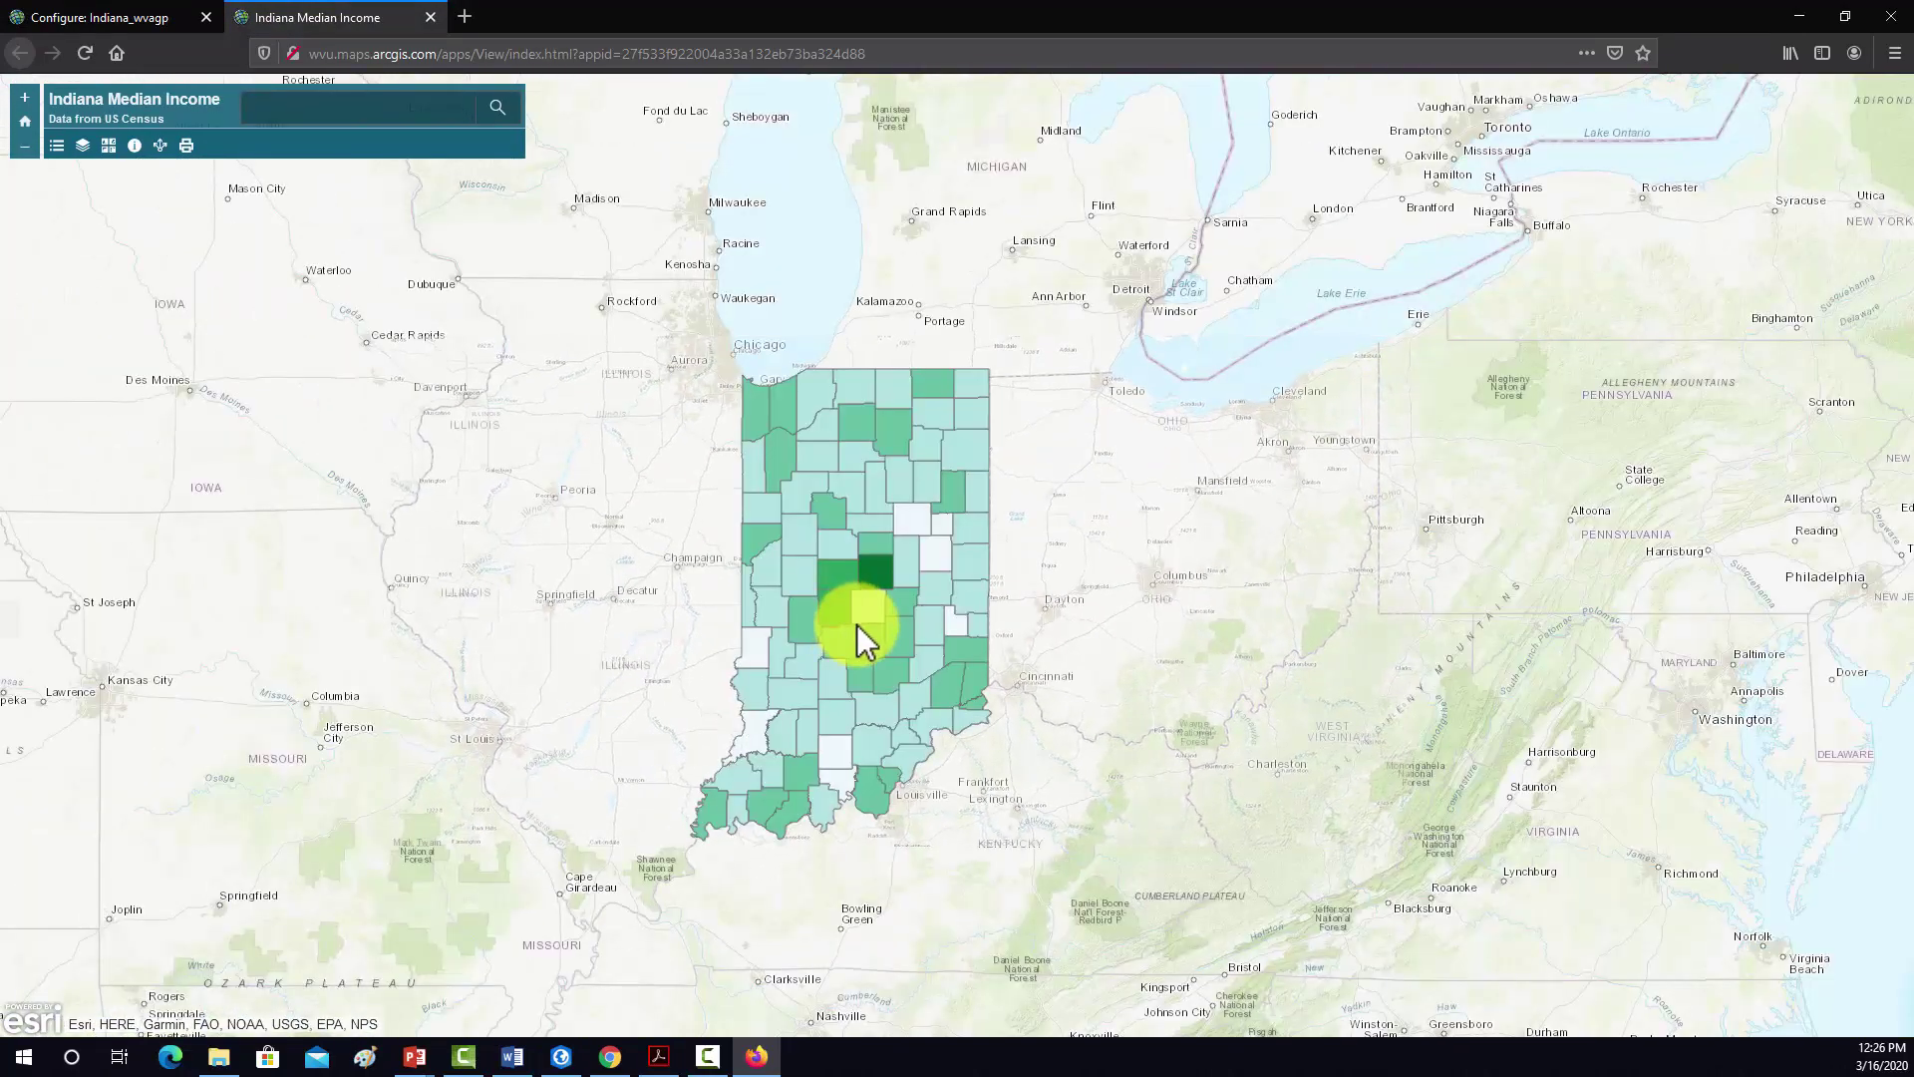
pyautogui.scroll(1, 799, 589)
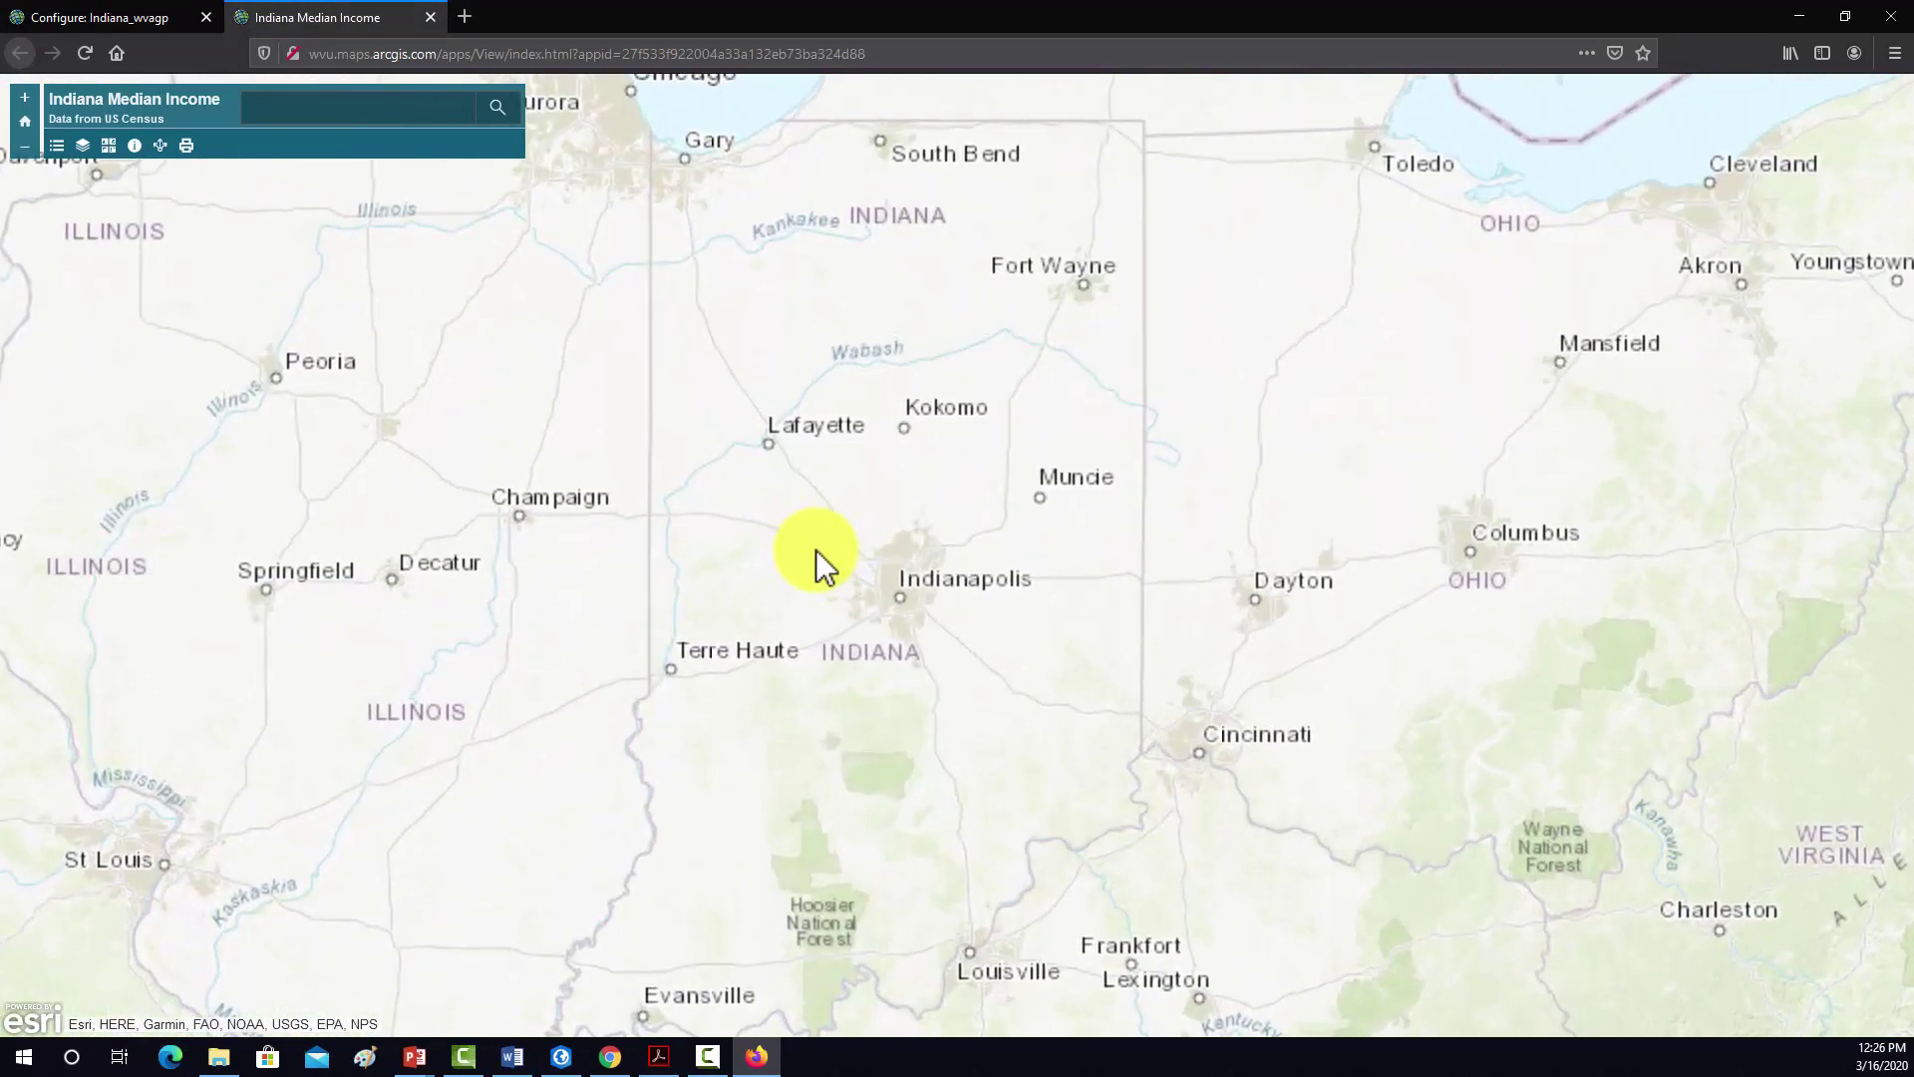
pyautogui.click(805, 291)
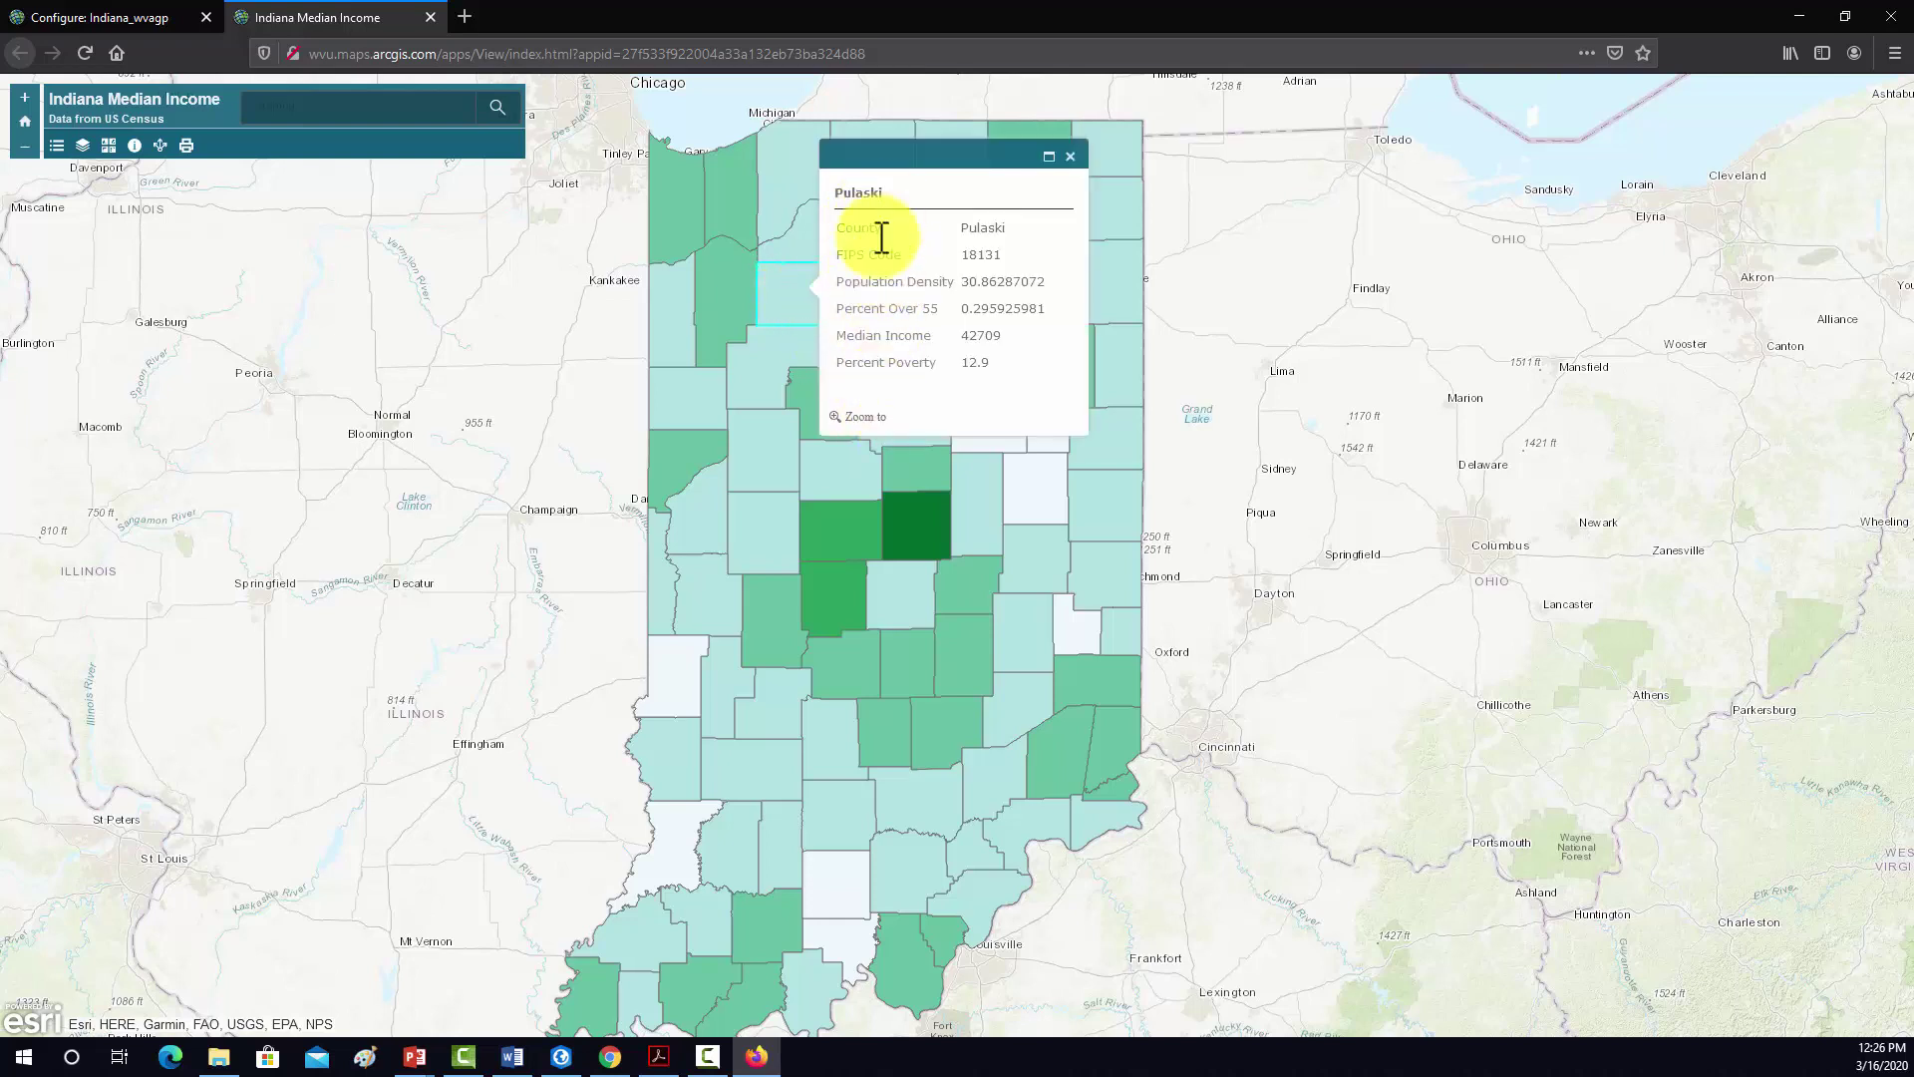
pyautogui.click(1072, 158)
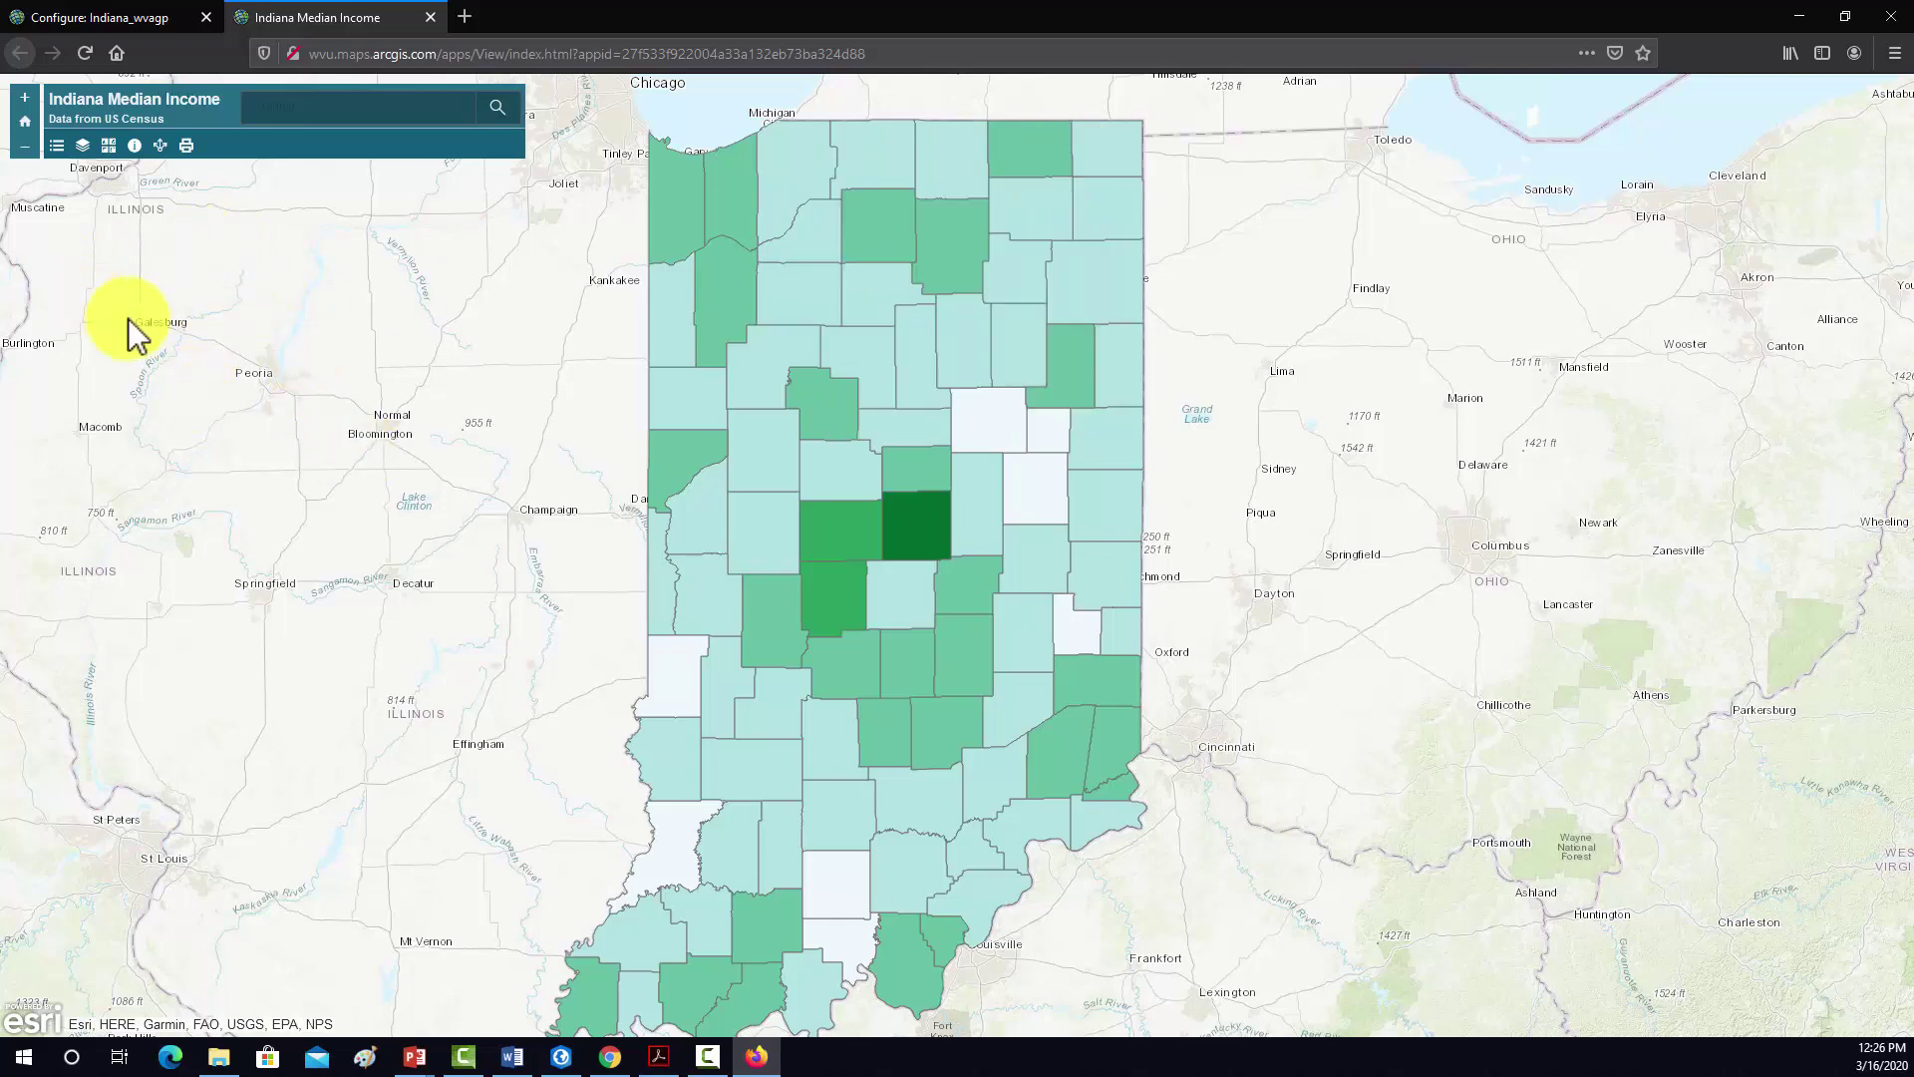
pyautogui.click(109, 146)
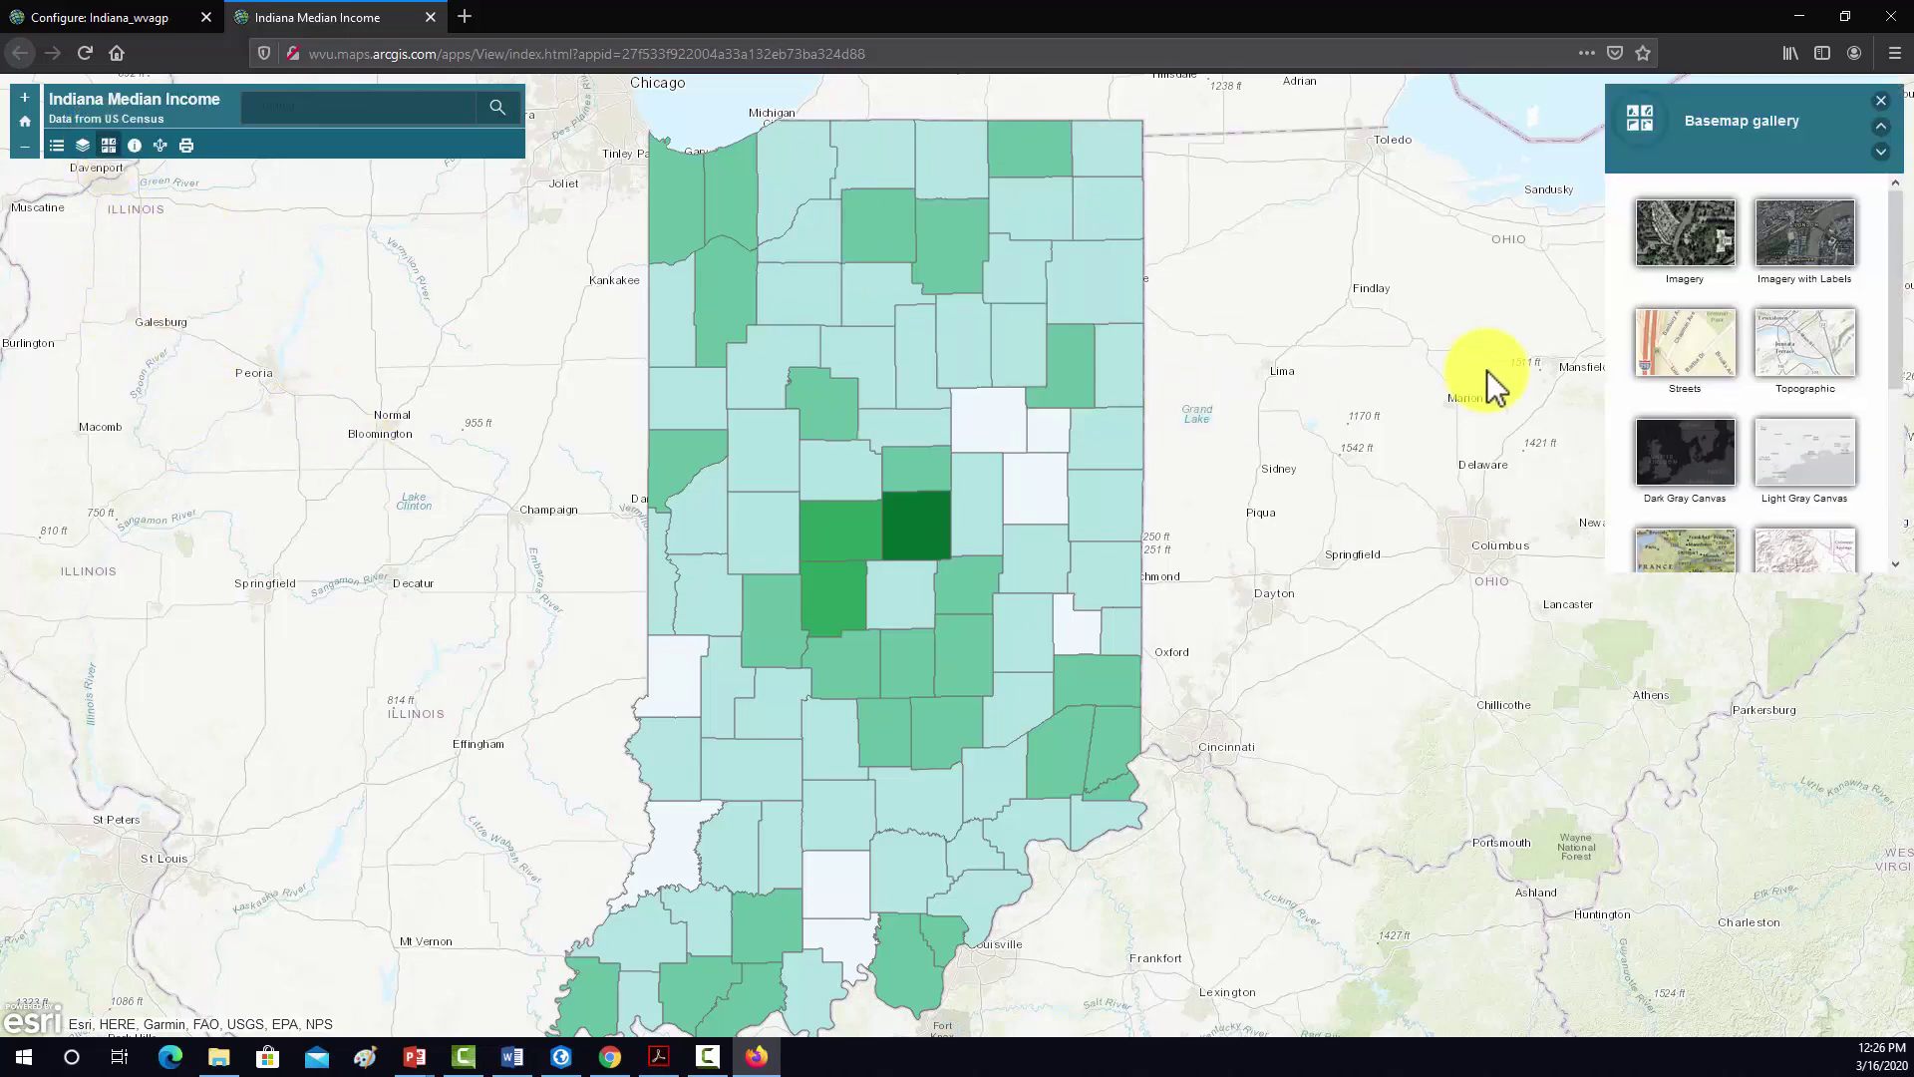
pyautogui.click(1683, 351)
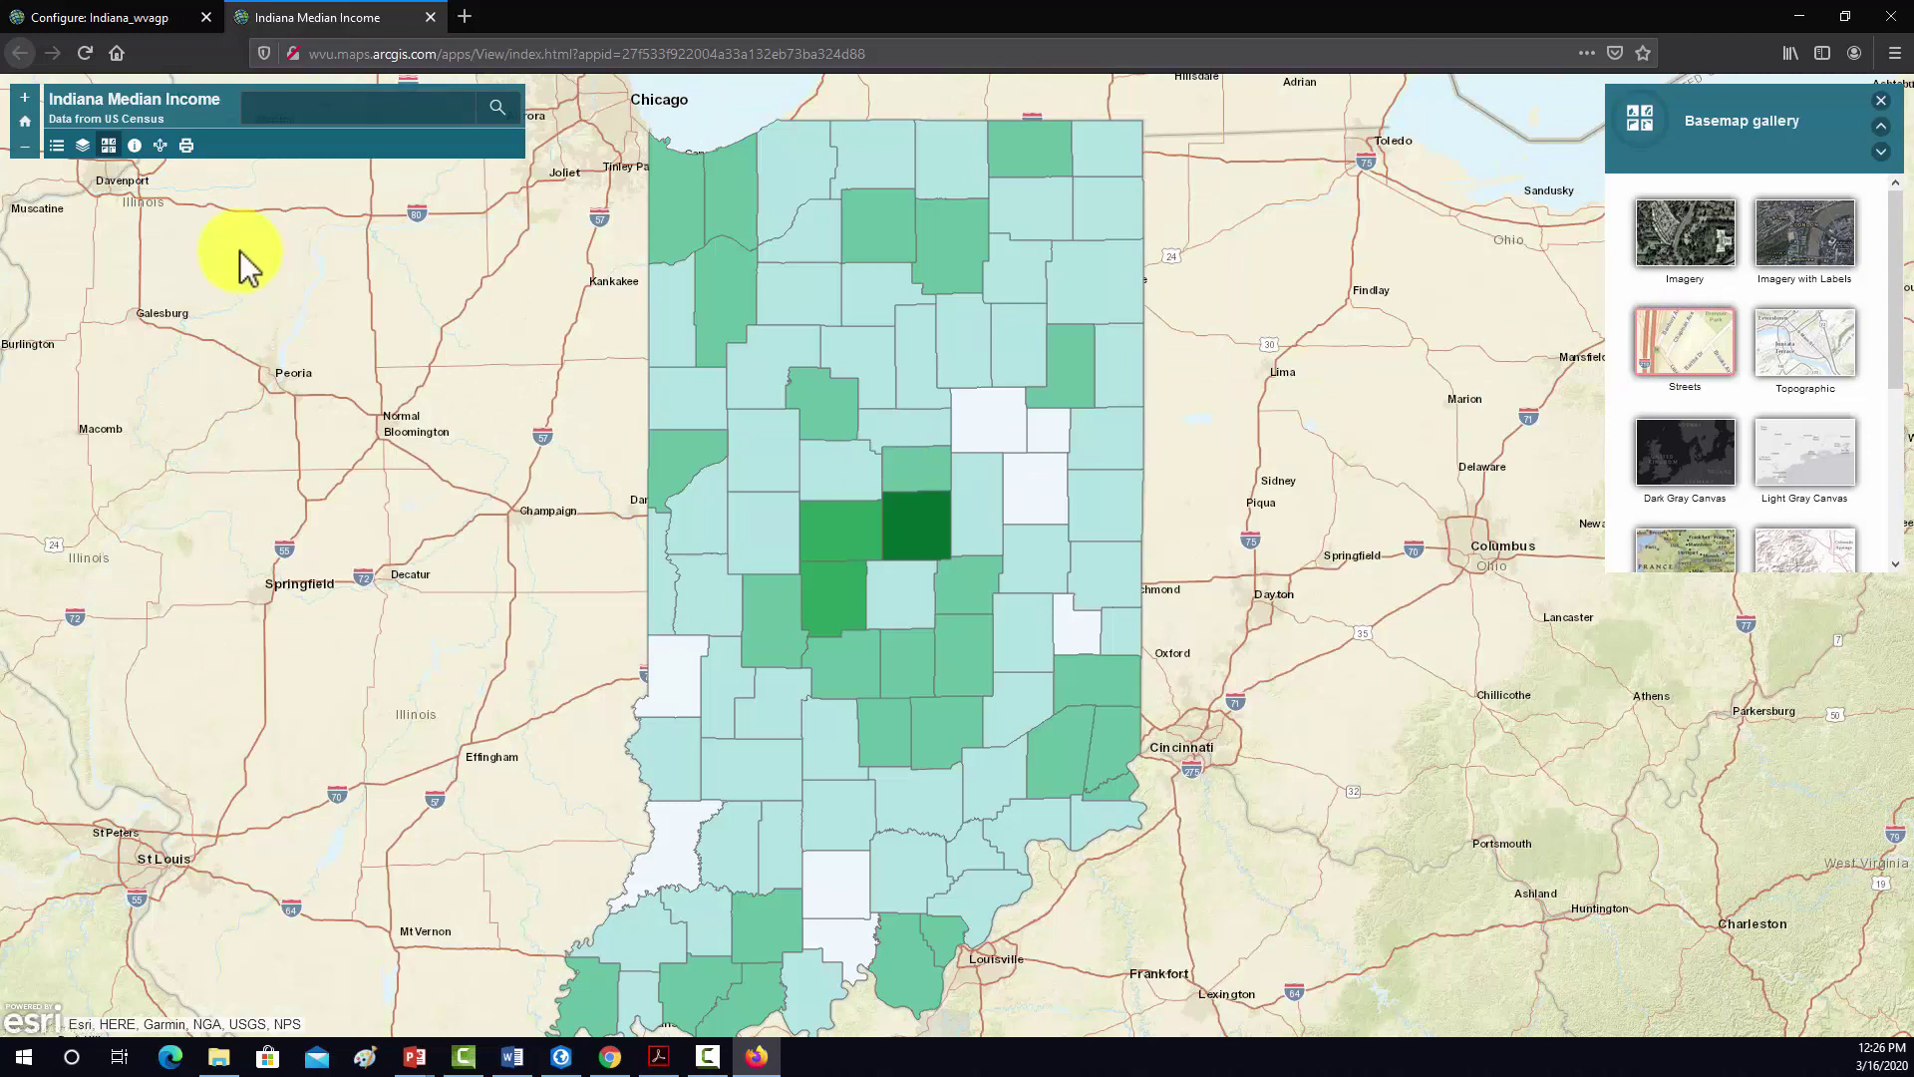
# Review the legend and layer list, toggle Indiana Counties WM off and on, and check Noble County.
pyautogui.click(57, 147)
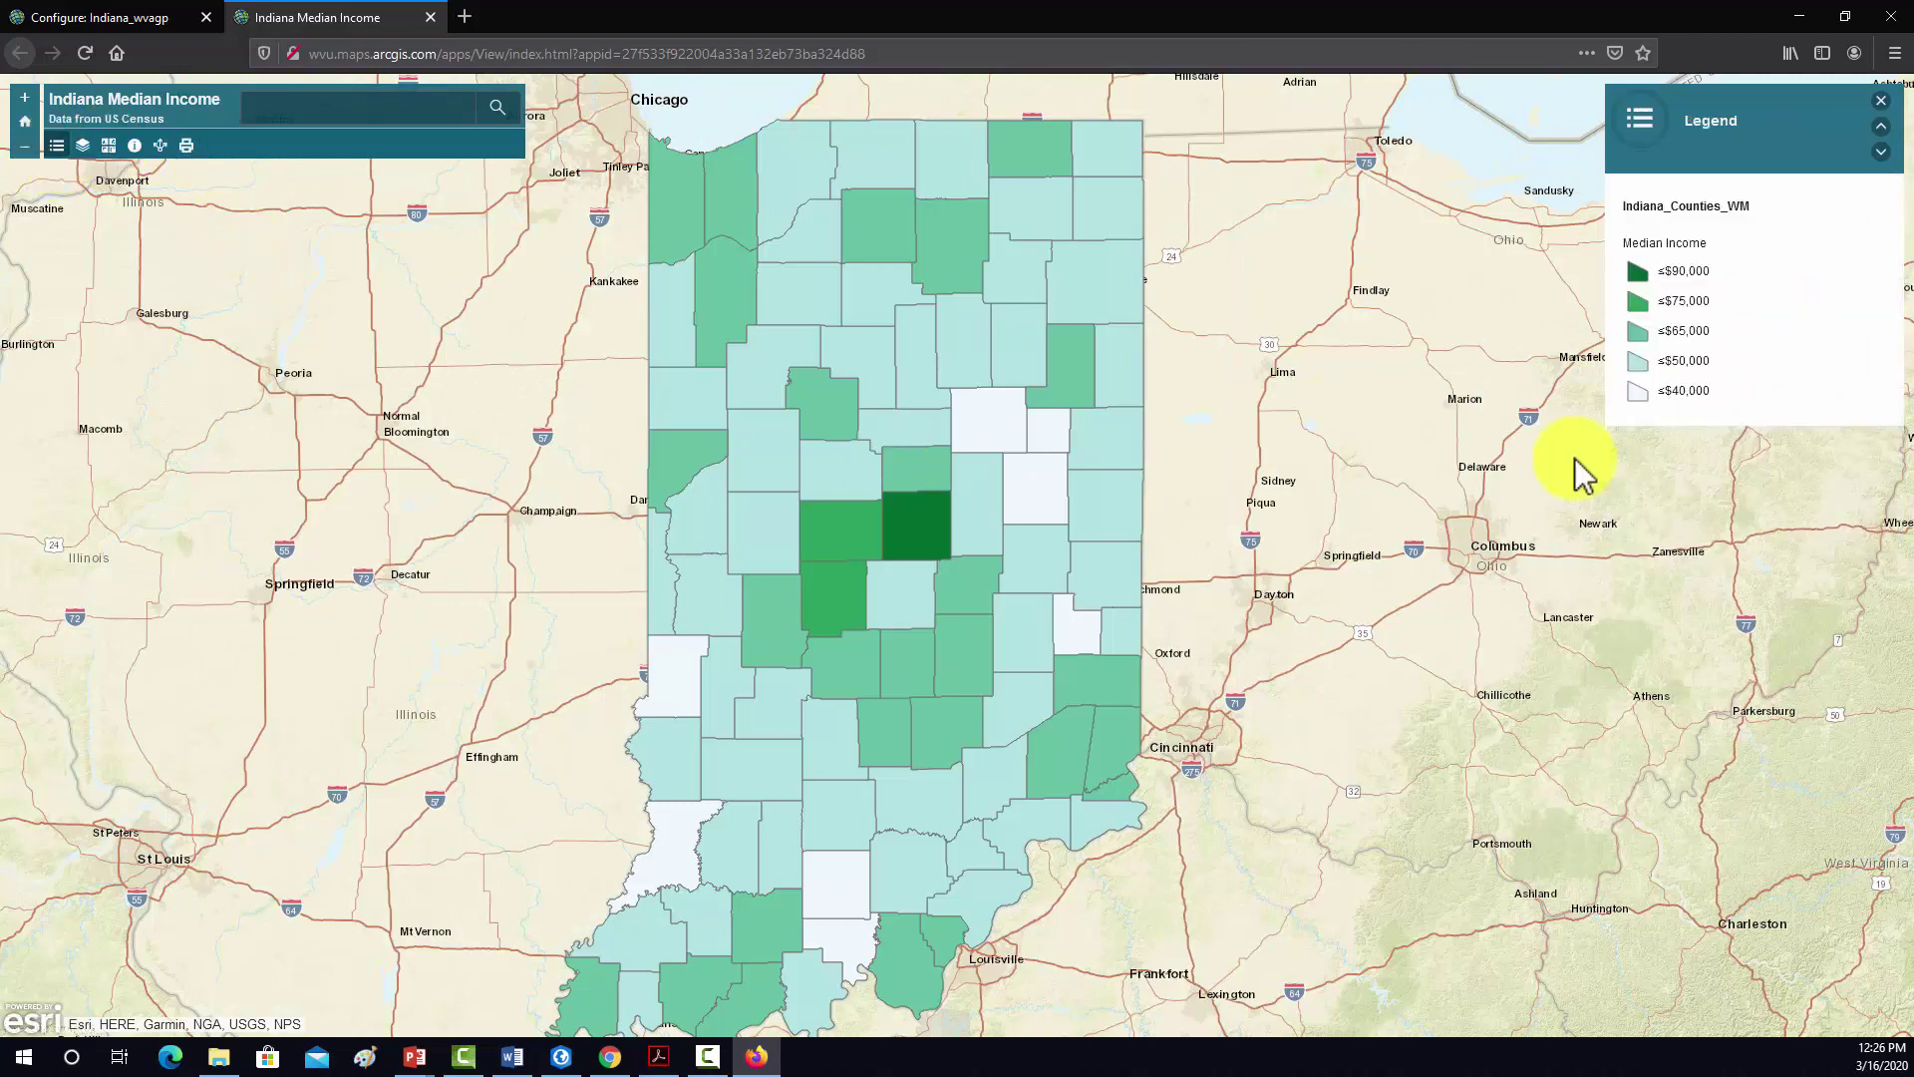
pyautogui.click(83, 145)
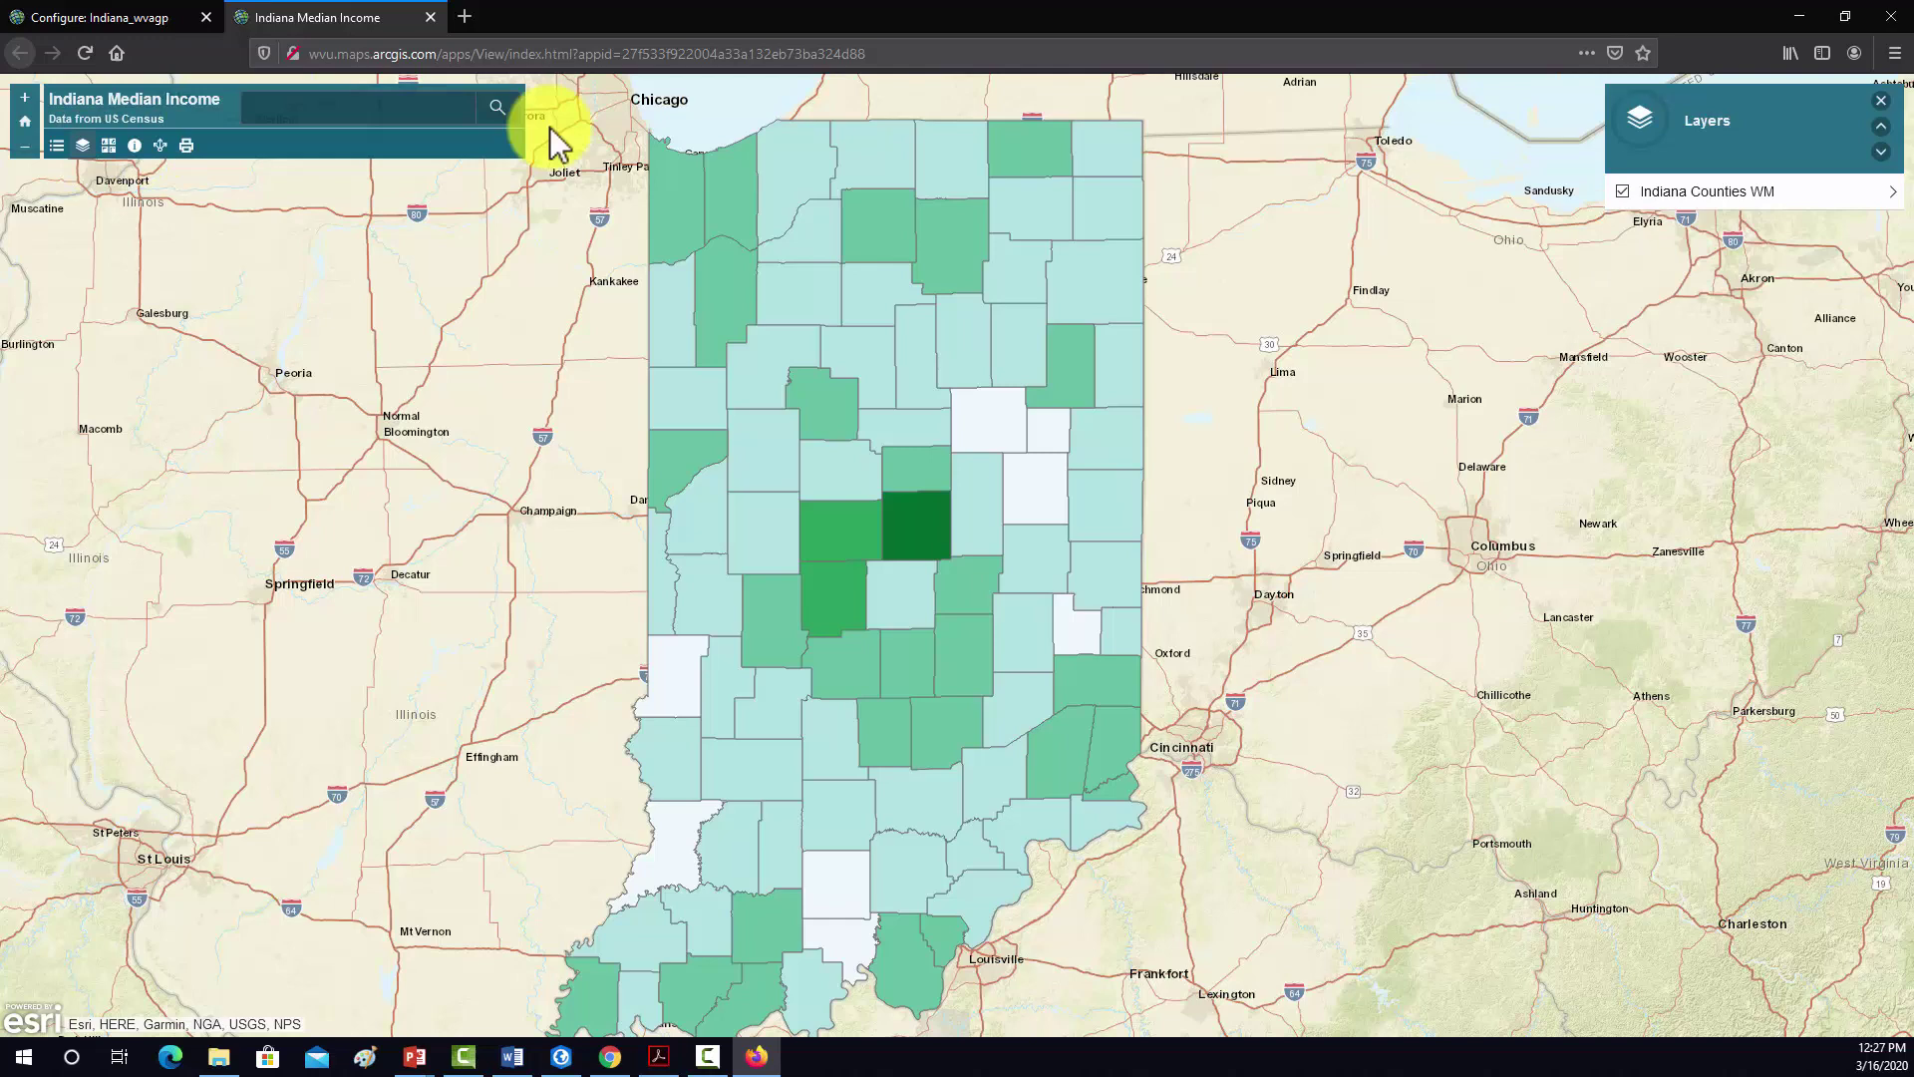
pyautogui.click(1622, 192)
pyautogui.click(1622, 191)
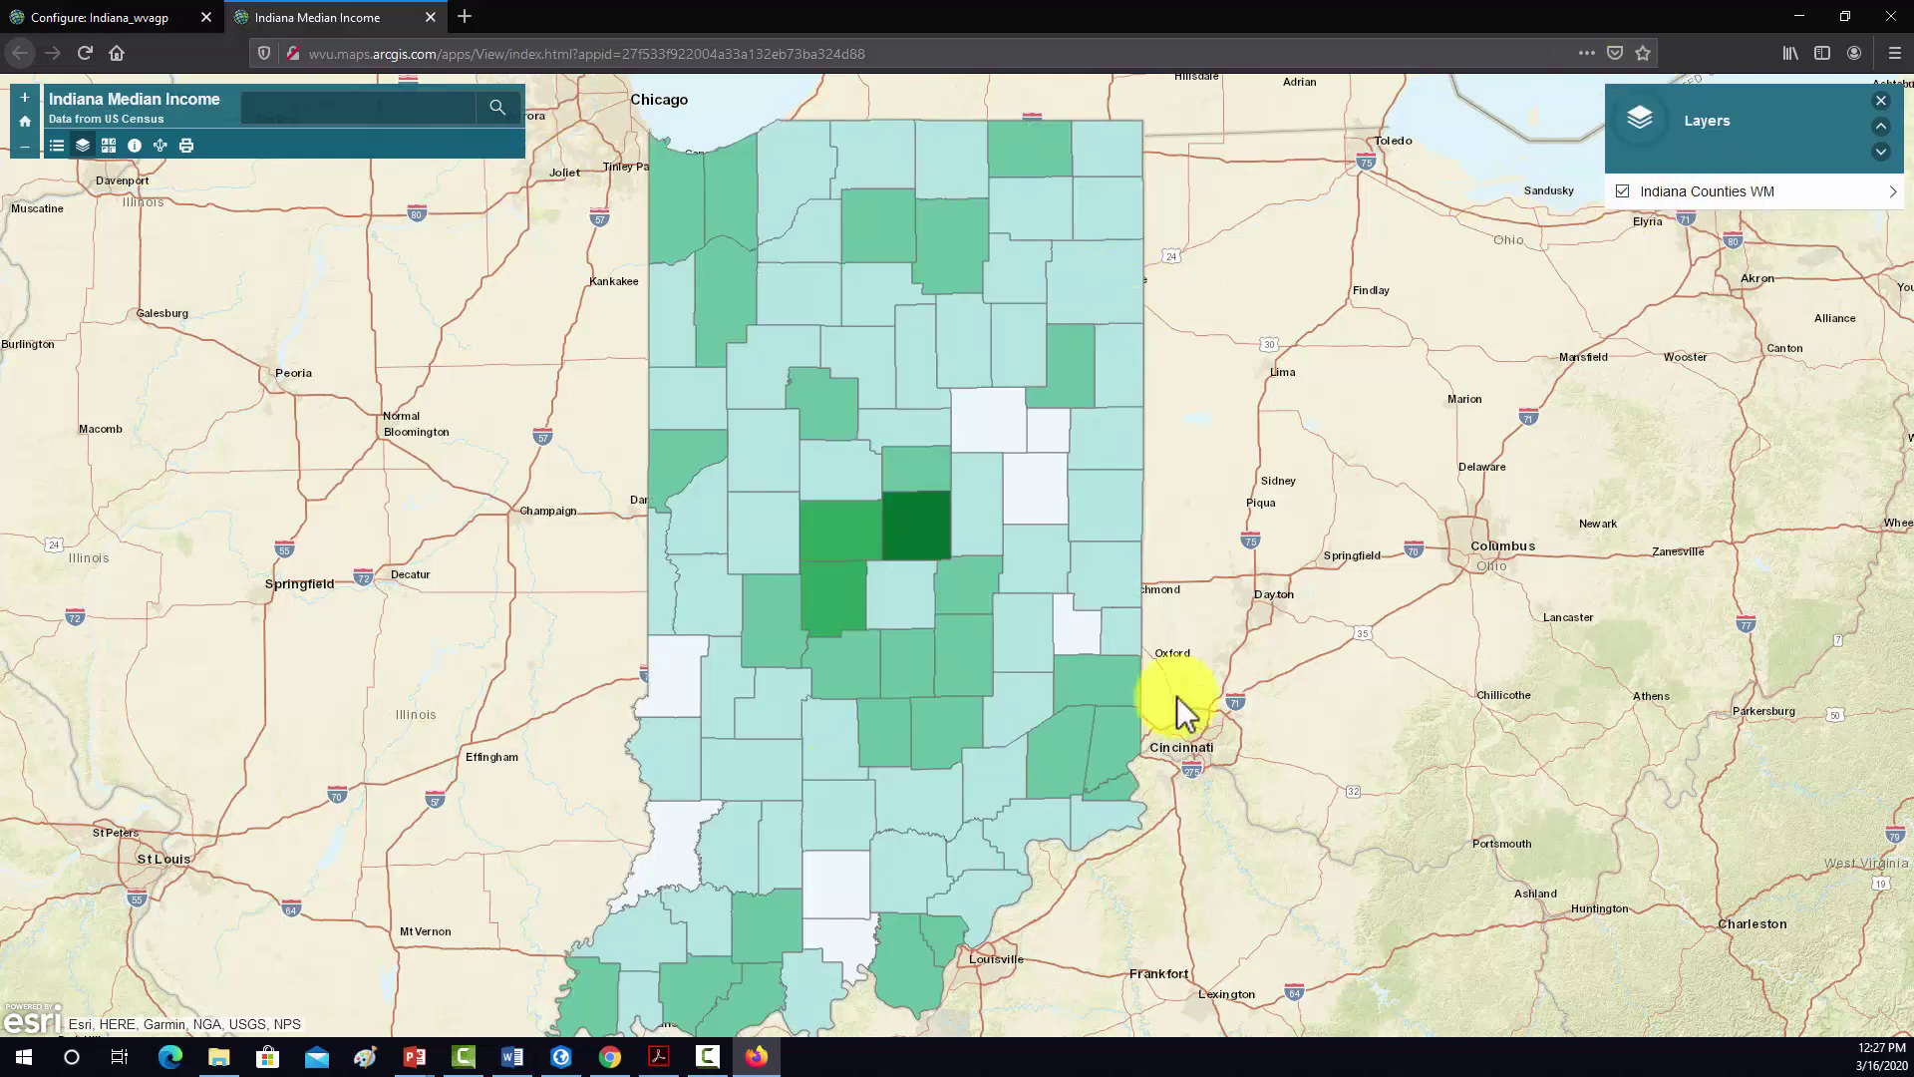
pyautogui.click(1052, 208)
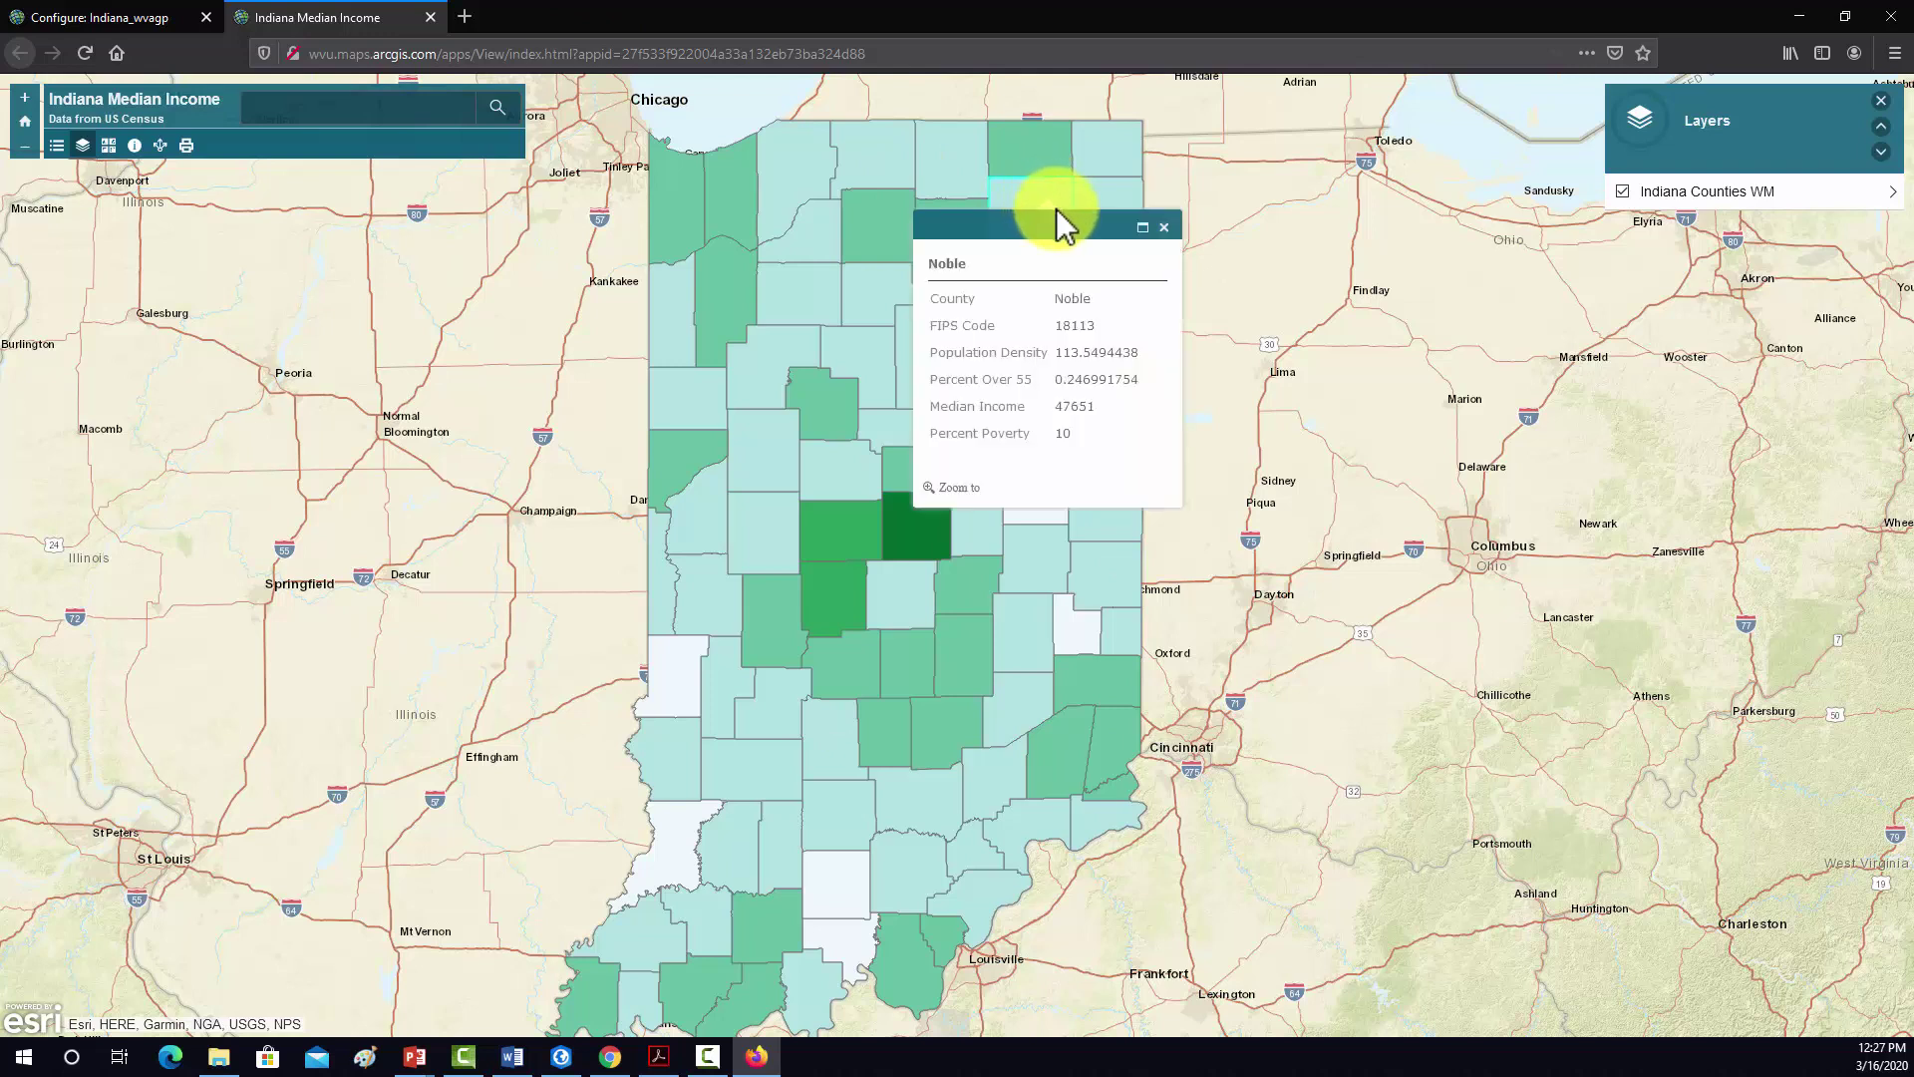
pyautogui.click(1163, 228)
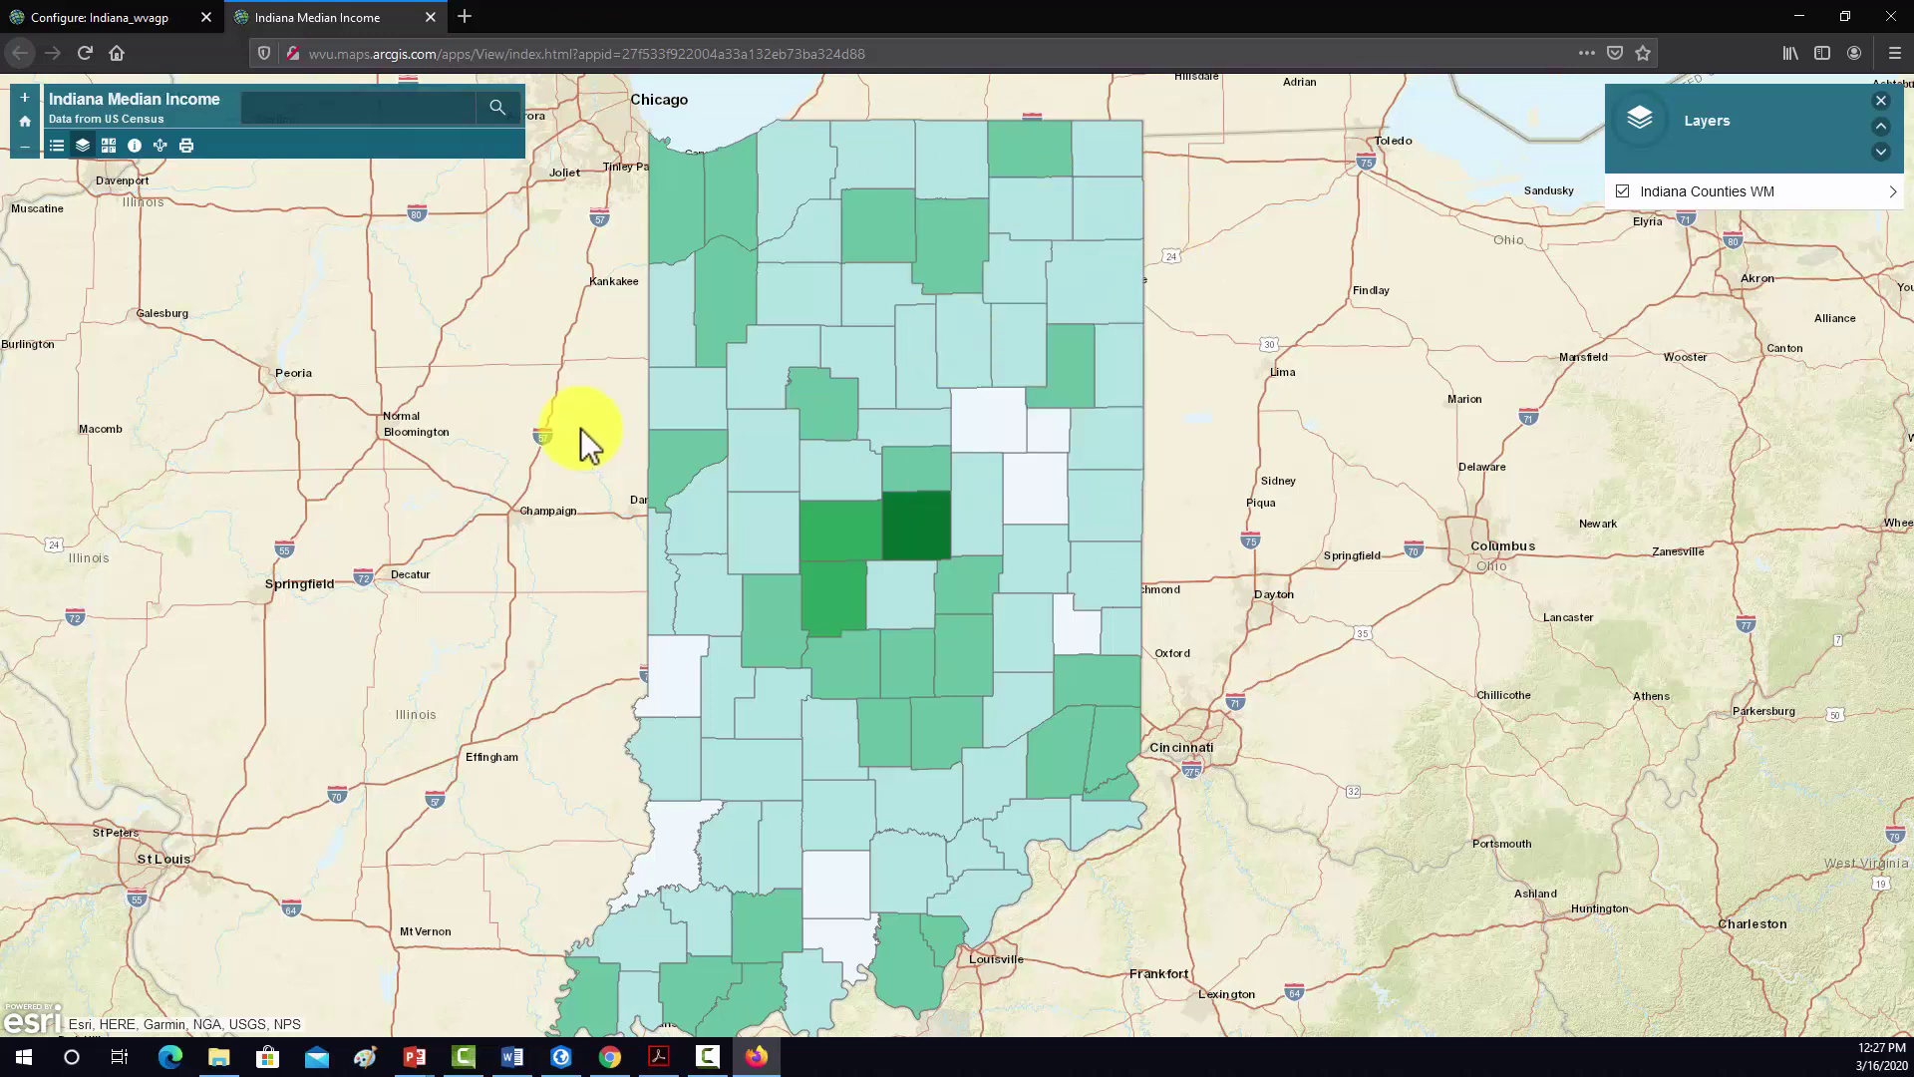